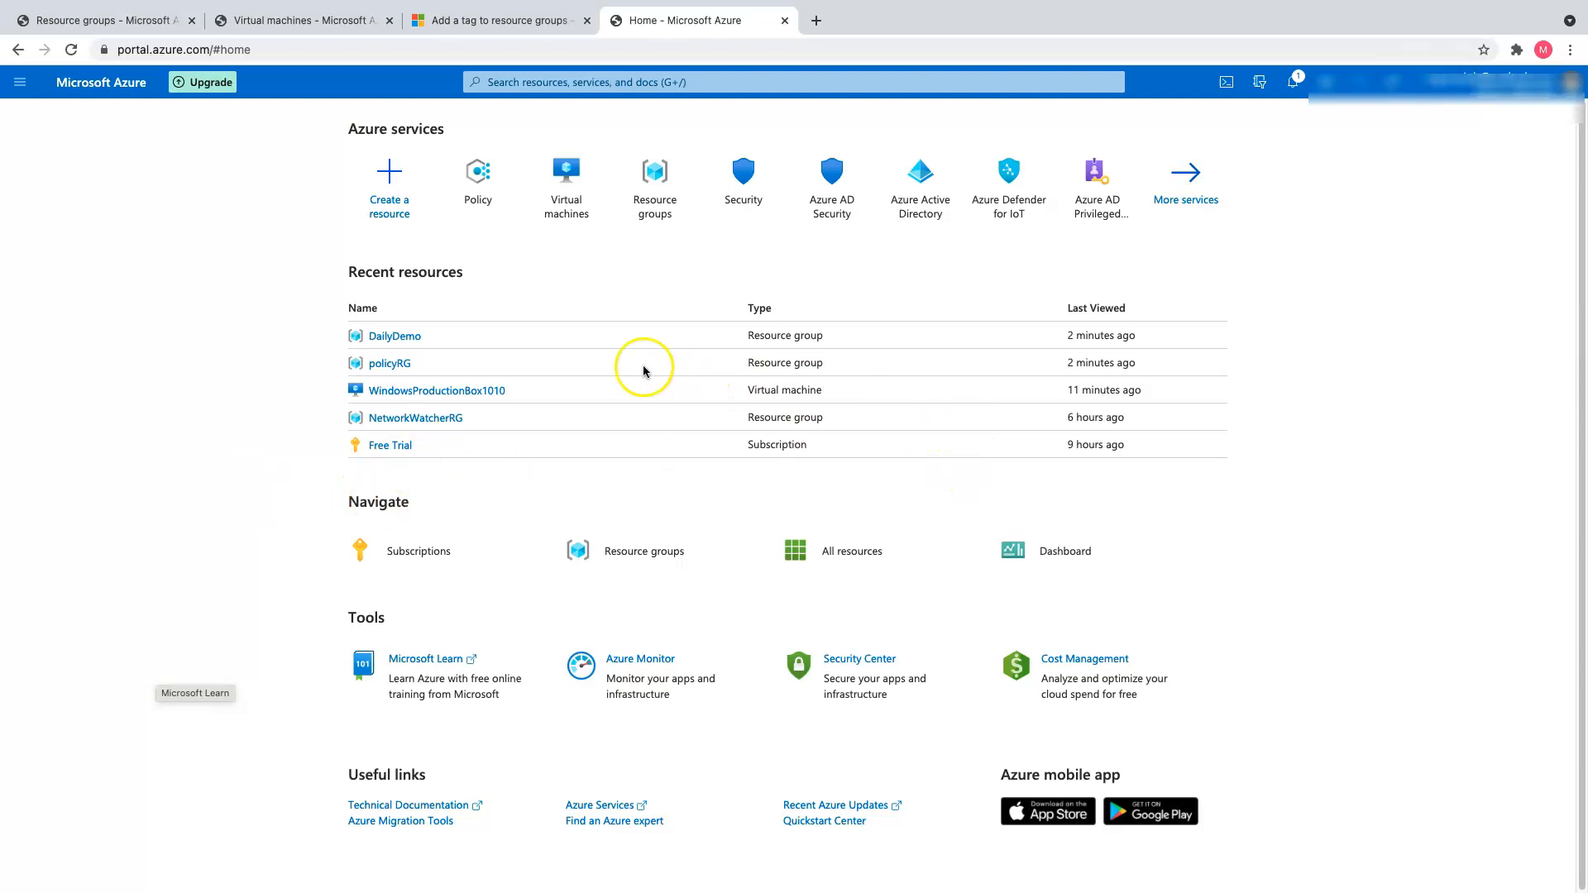
# Check the tags of the DailyDemo and policyRG resource groups
pyautogui.click(657, 177)
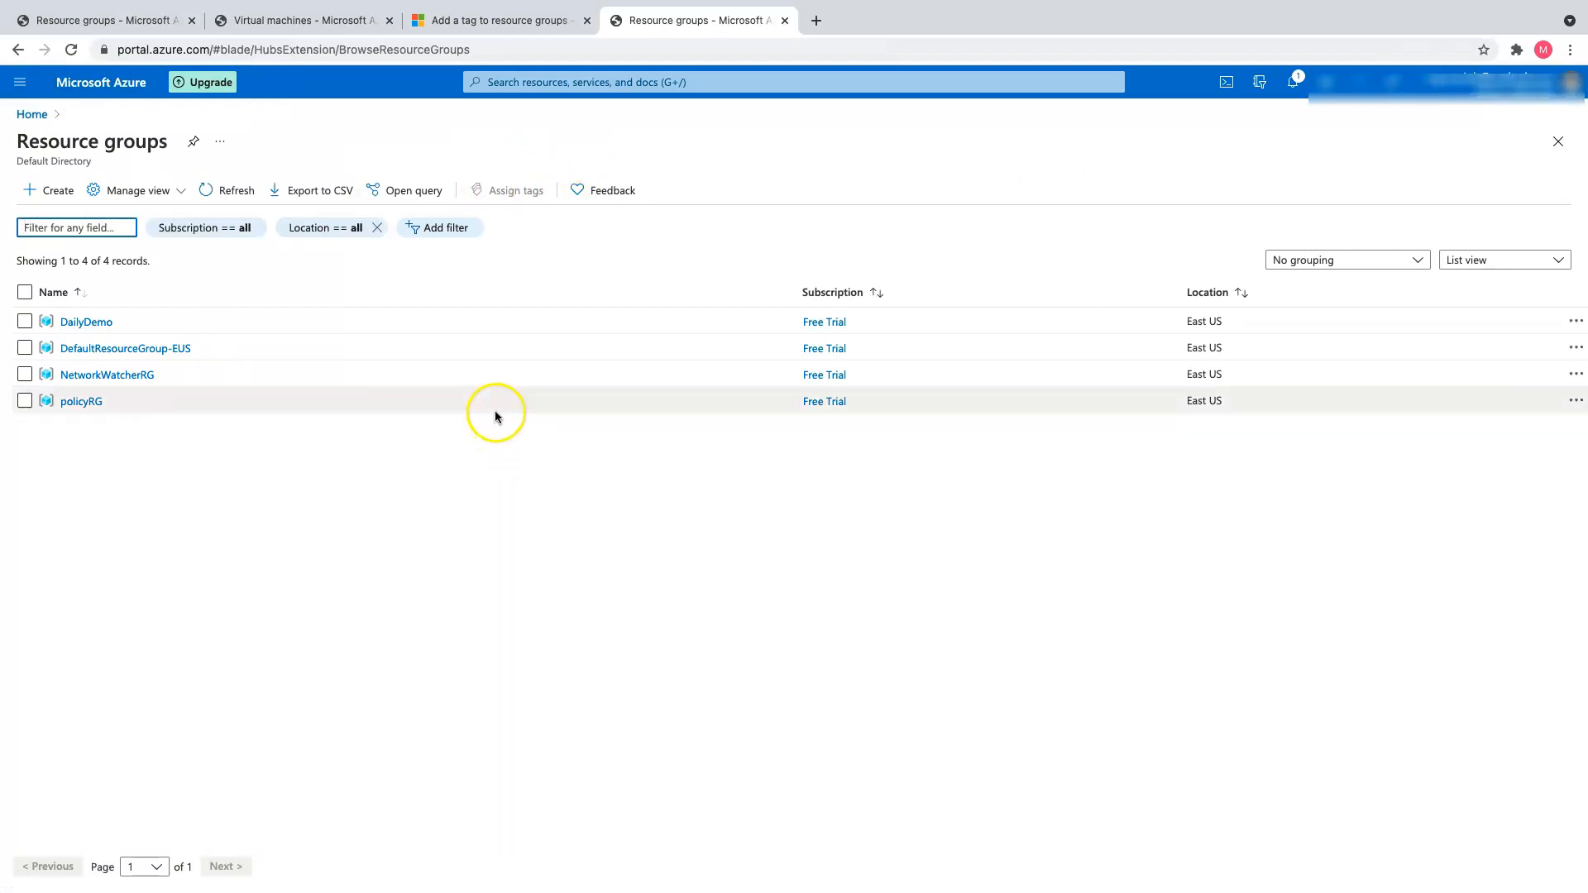
pyautogui.click(94, 324)
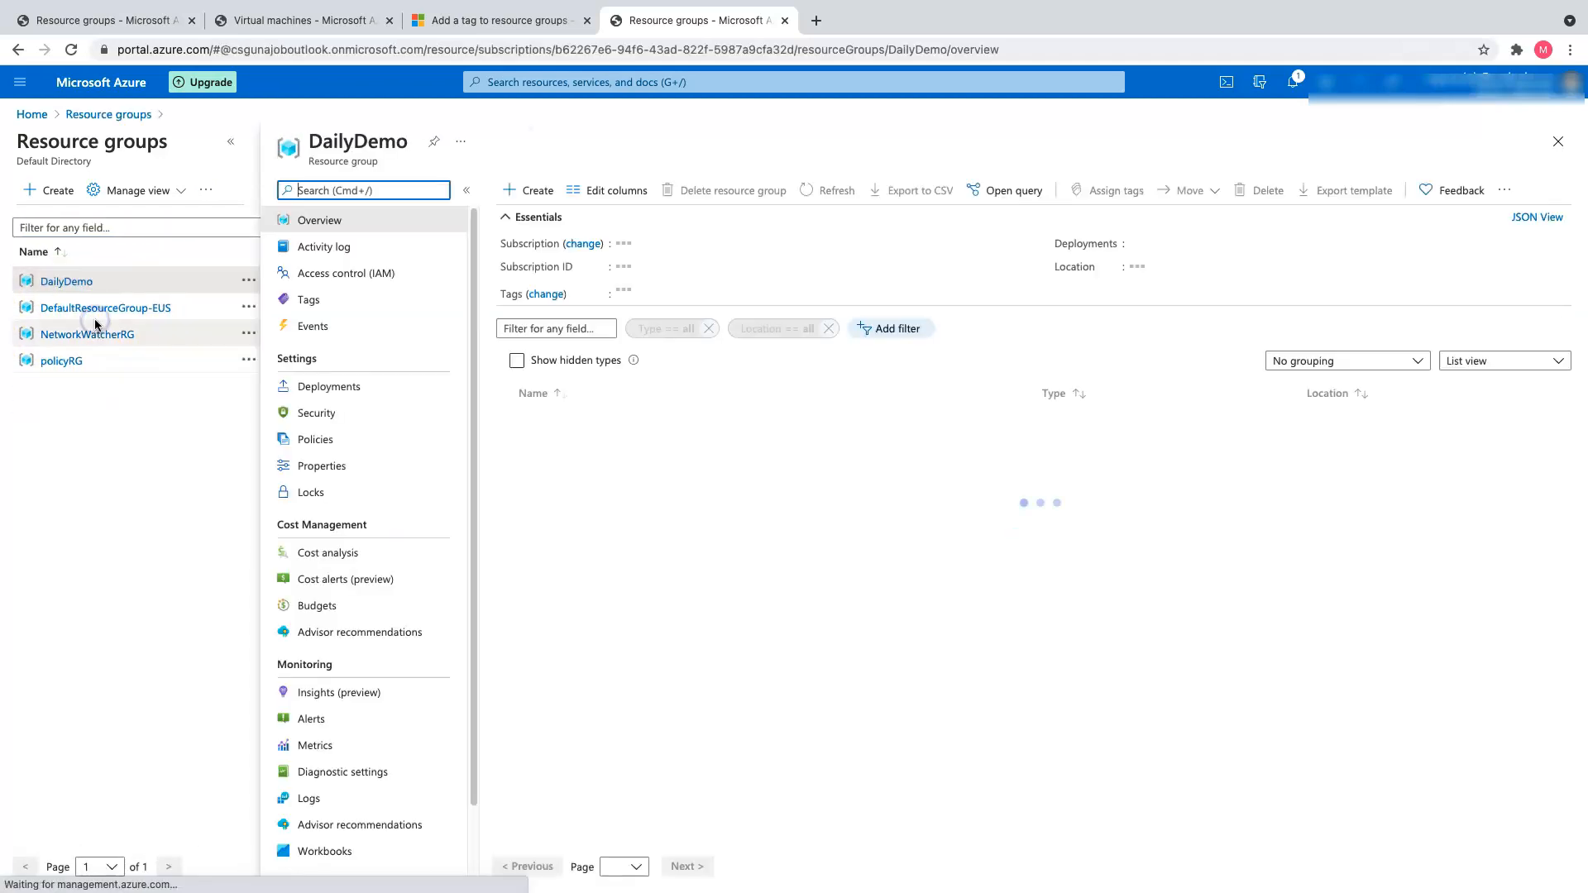
pyautogui.click(331, 304)
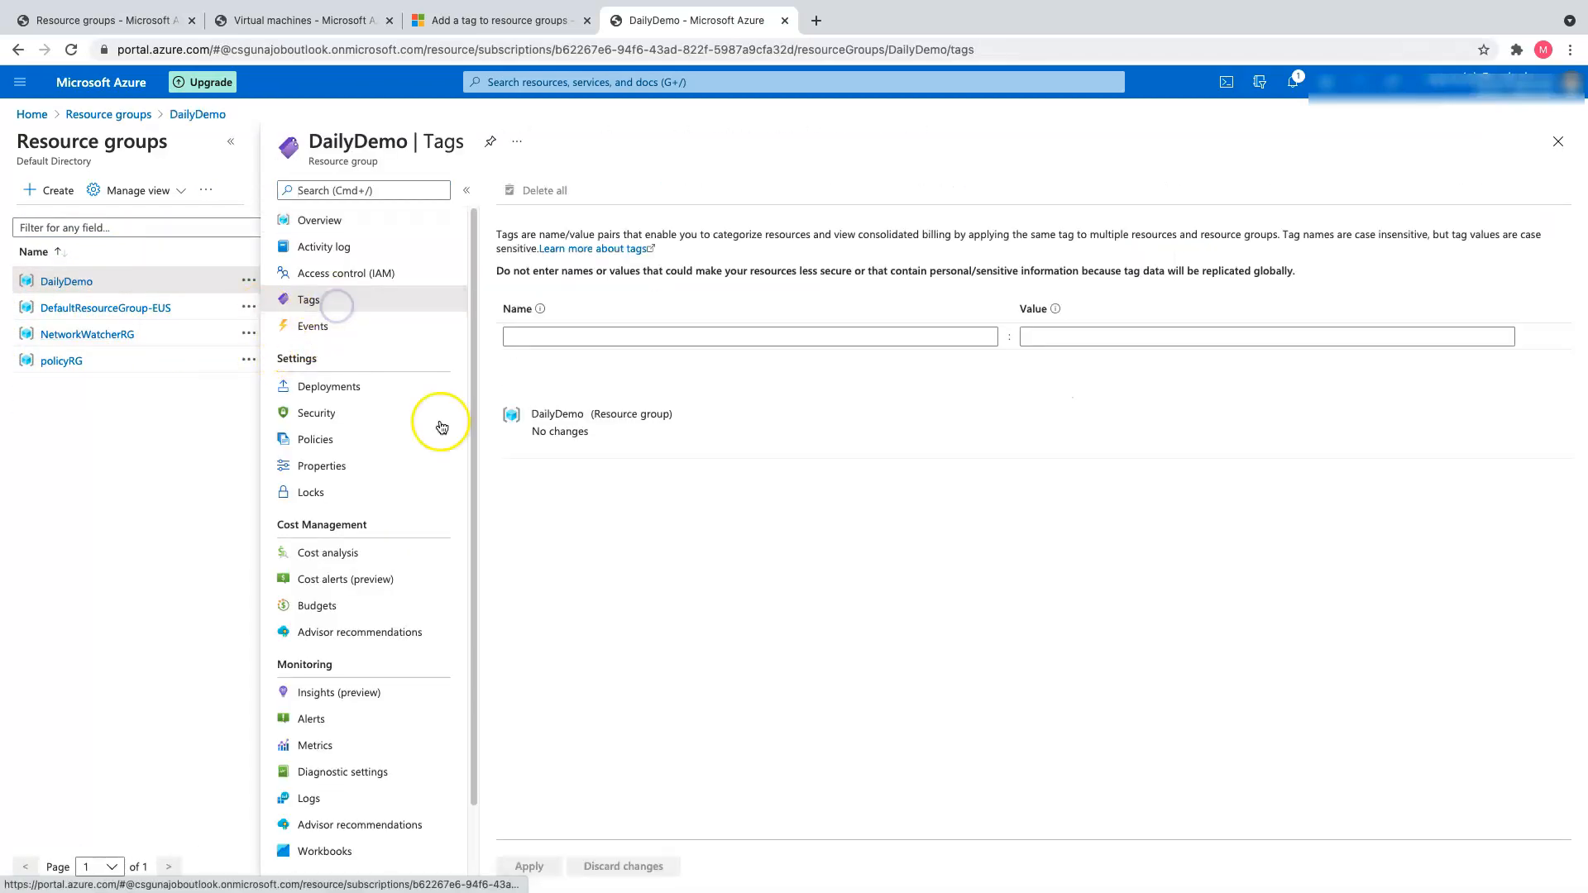
pyautogui.click(1557, 142)
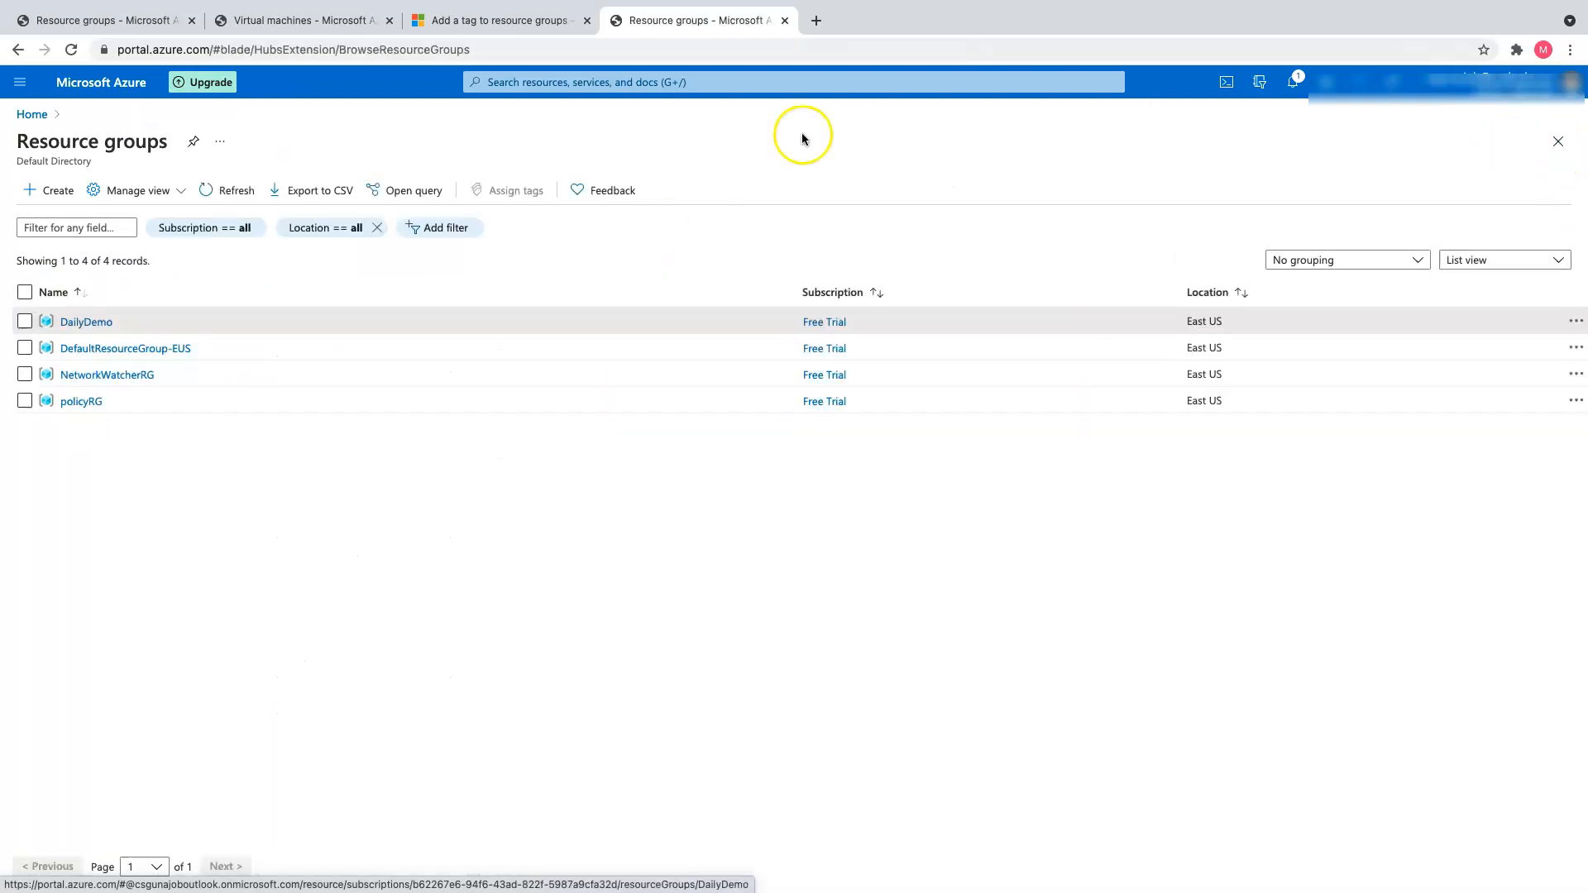
pyautogui.click(80, 404)
pyautogui.click(346, 301)
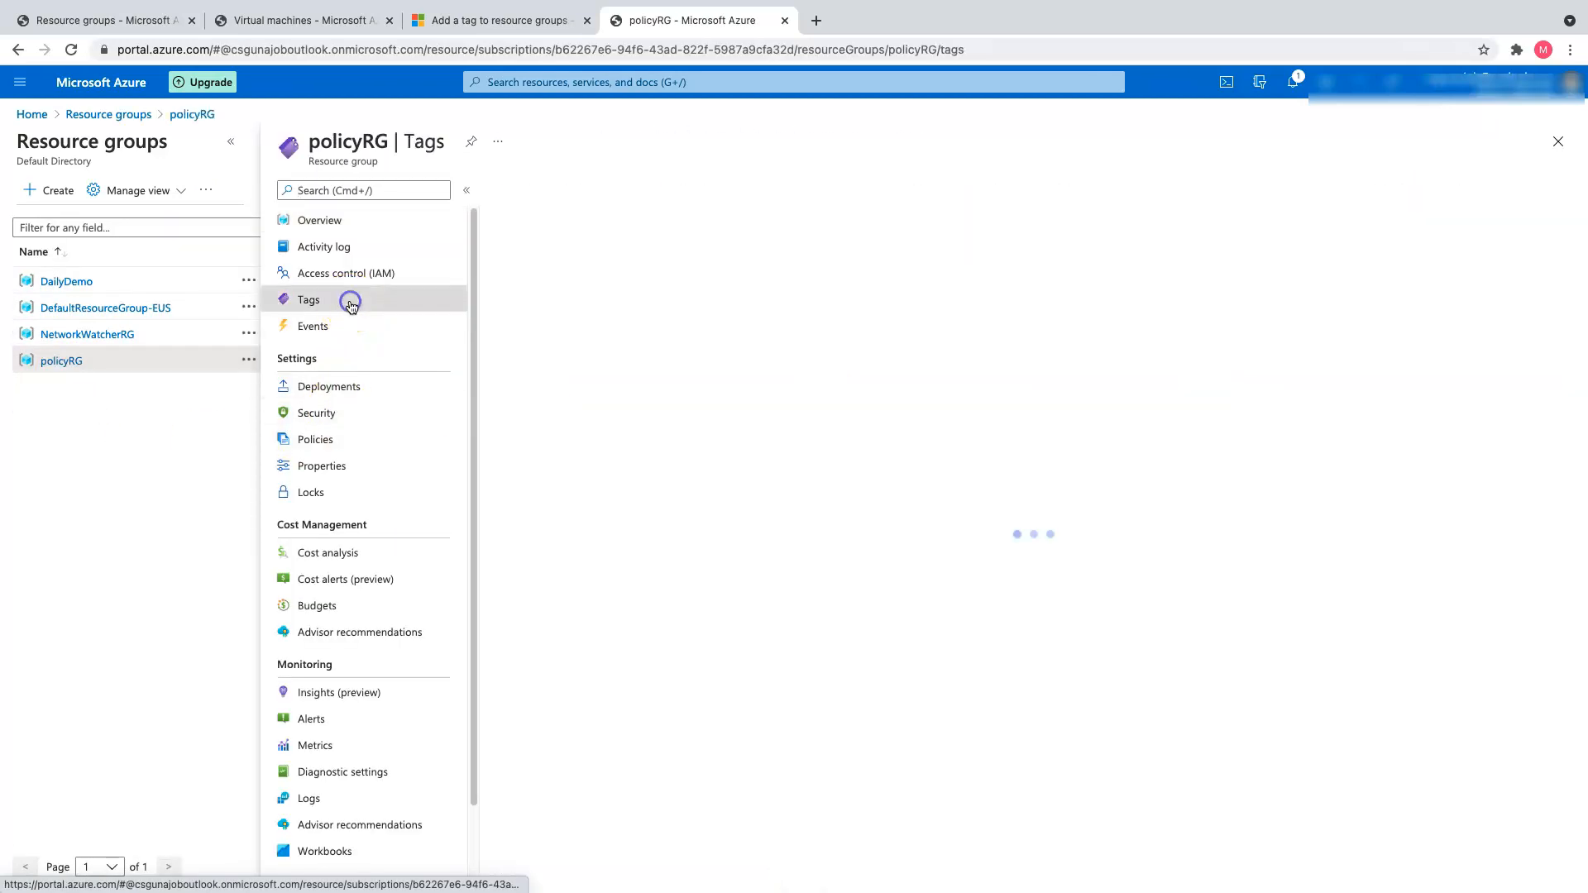
pyautogui.click(1557, 144)
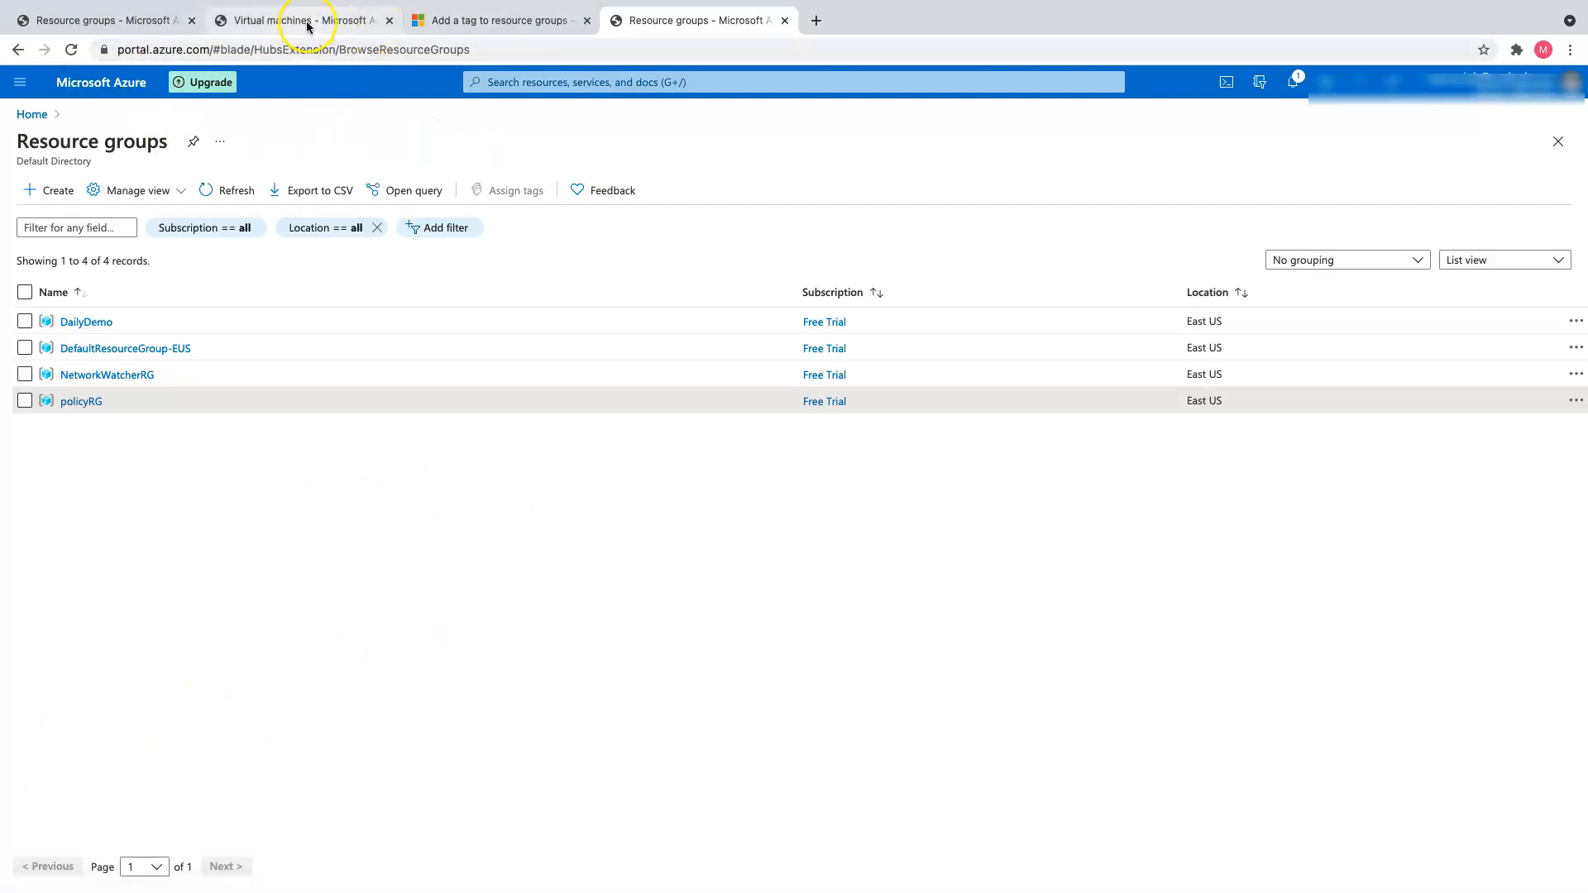
# Examine the extensions installed on the WindowsProductionBox1010 virtual machine and return to the virtual machines list
pyautogui.click(355, 20)
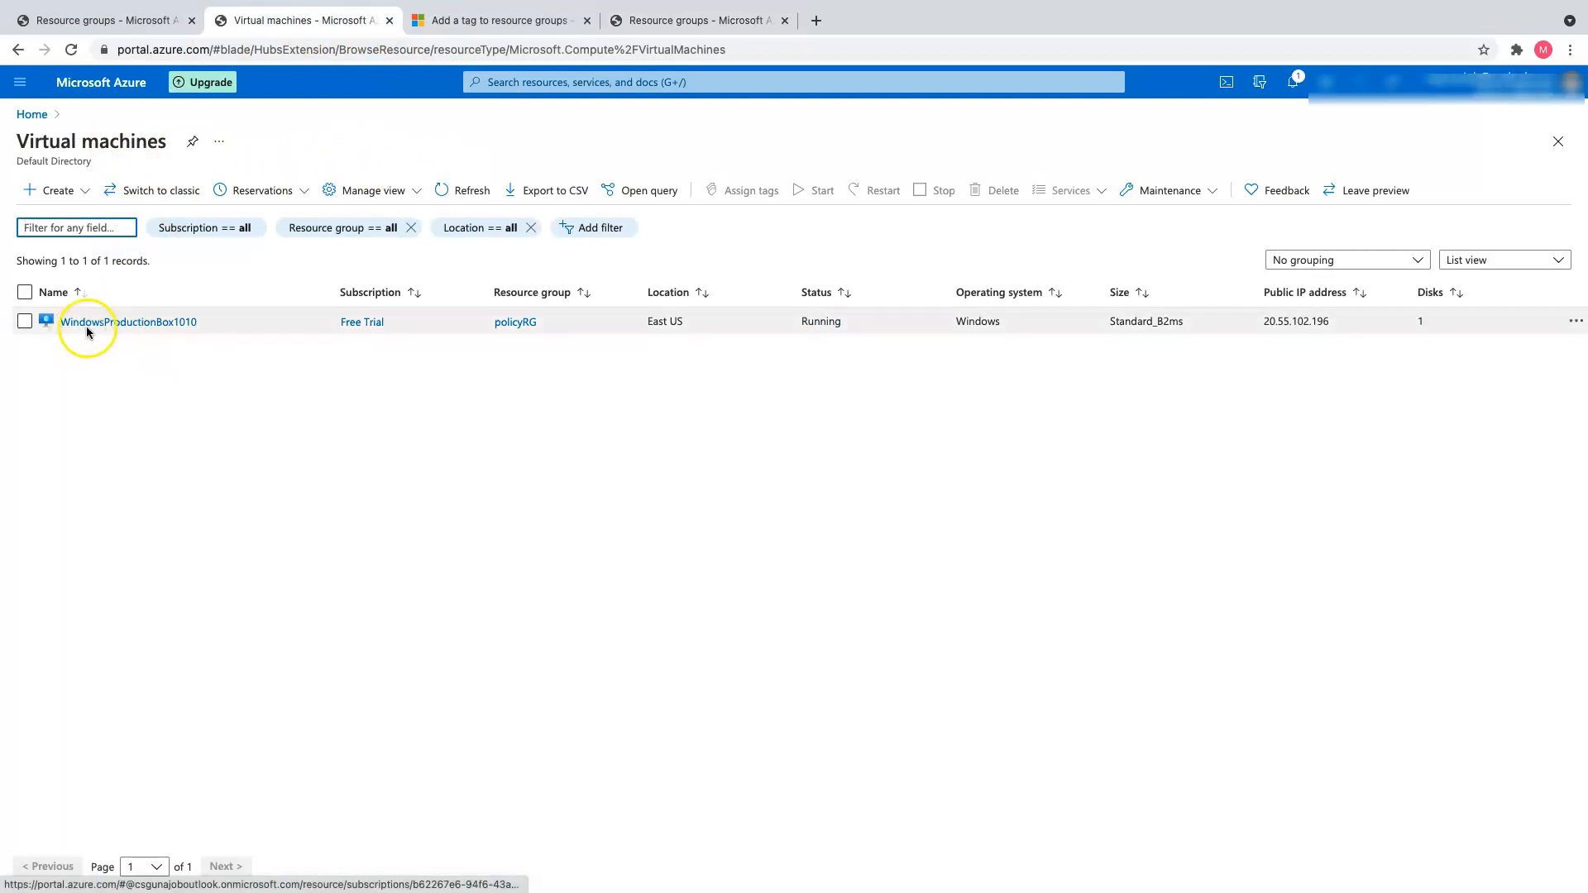
pyautogui.click(148, 328)
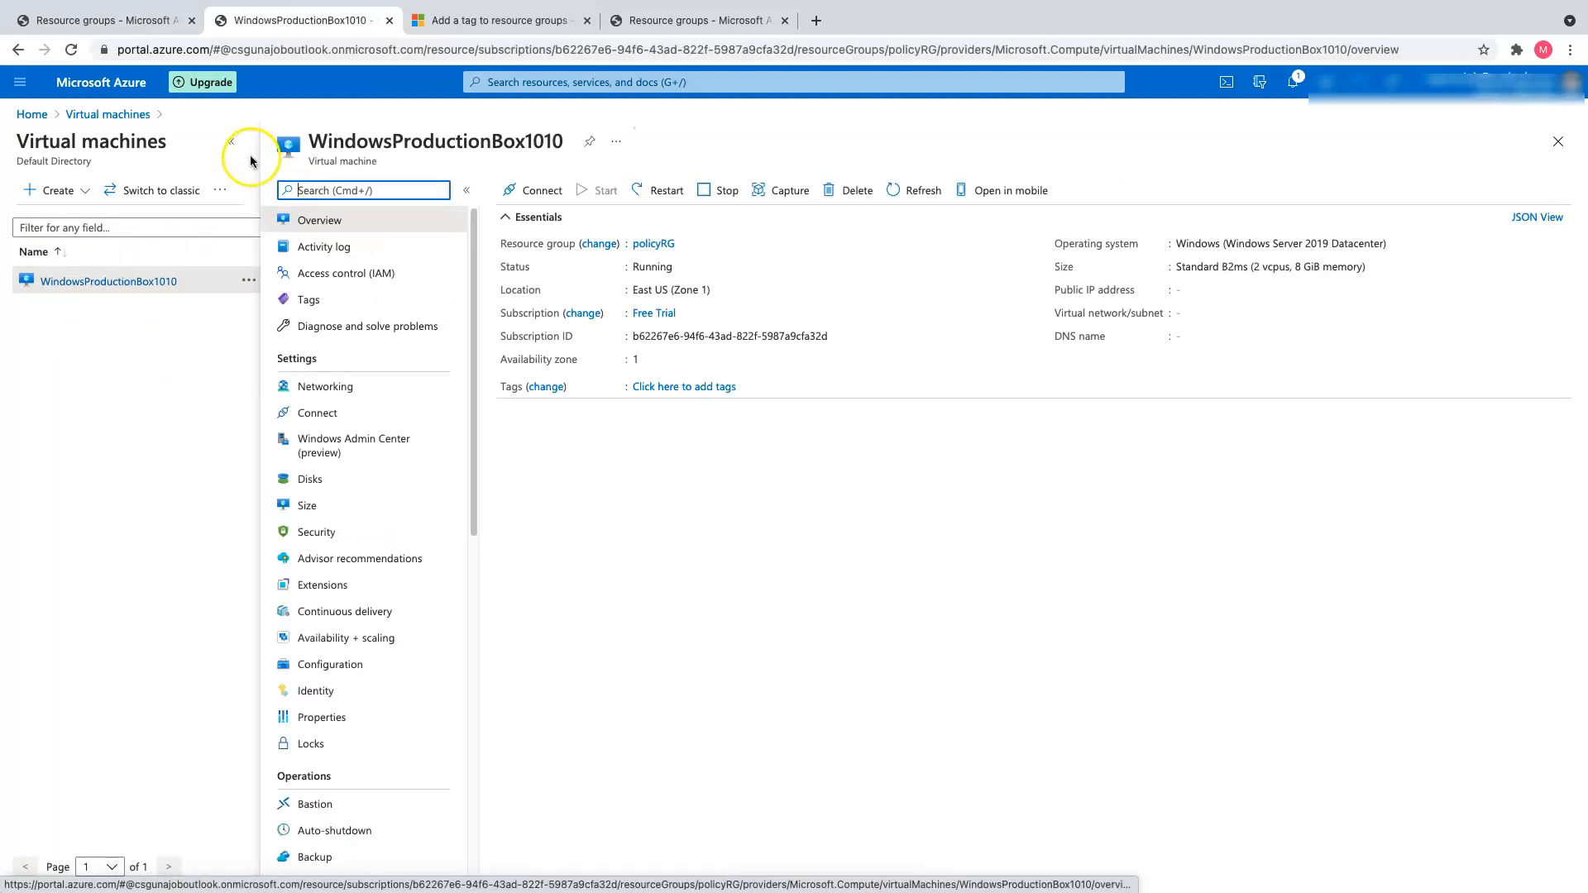
pyautogui.click(231, 141)
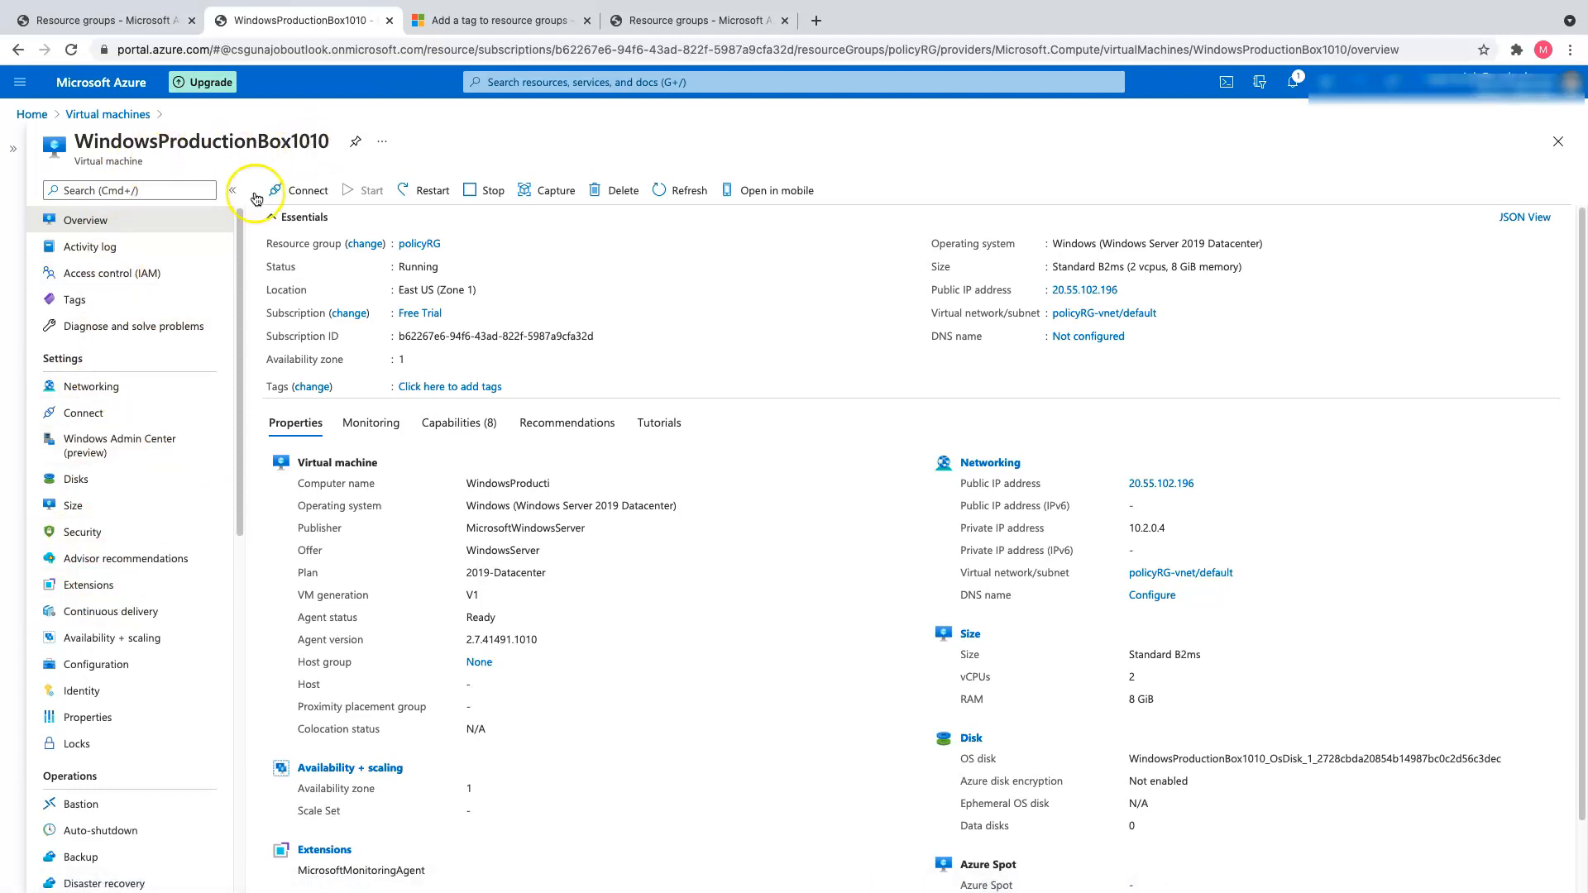
pyautogui.click(163, 587)
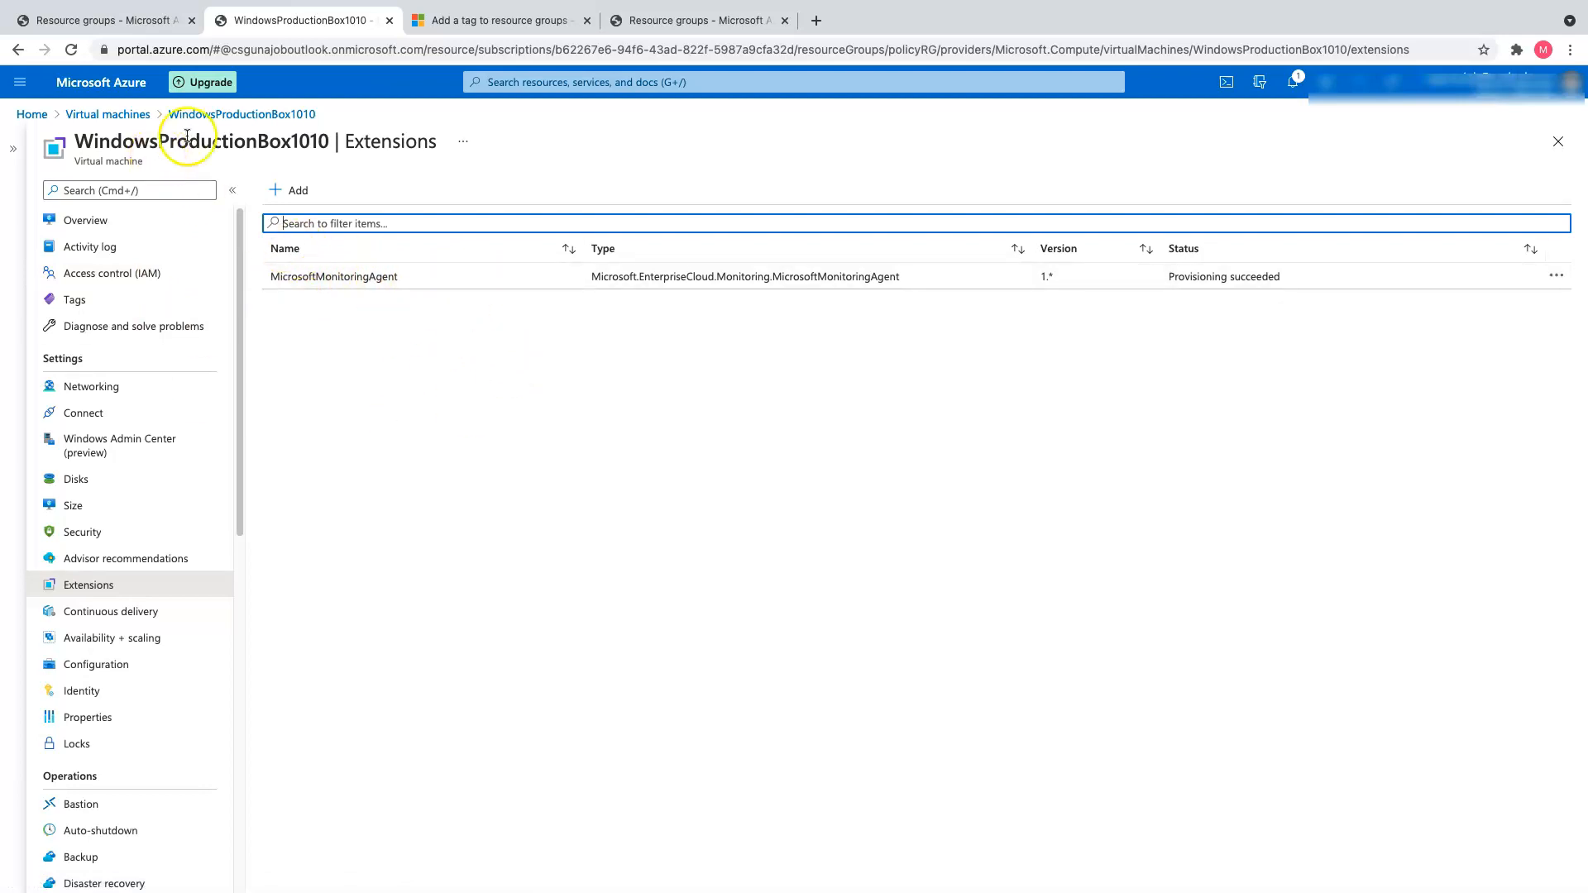
pyautogui.click(150, 117)
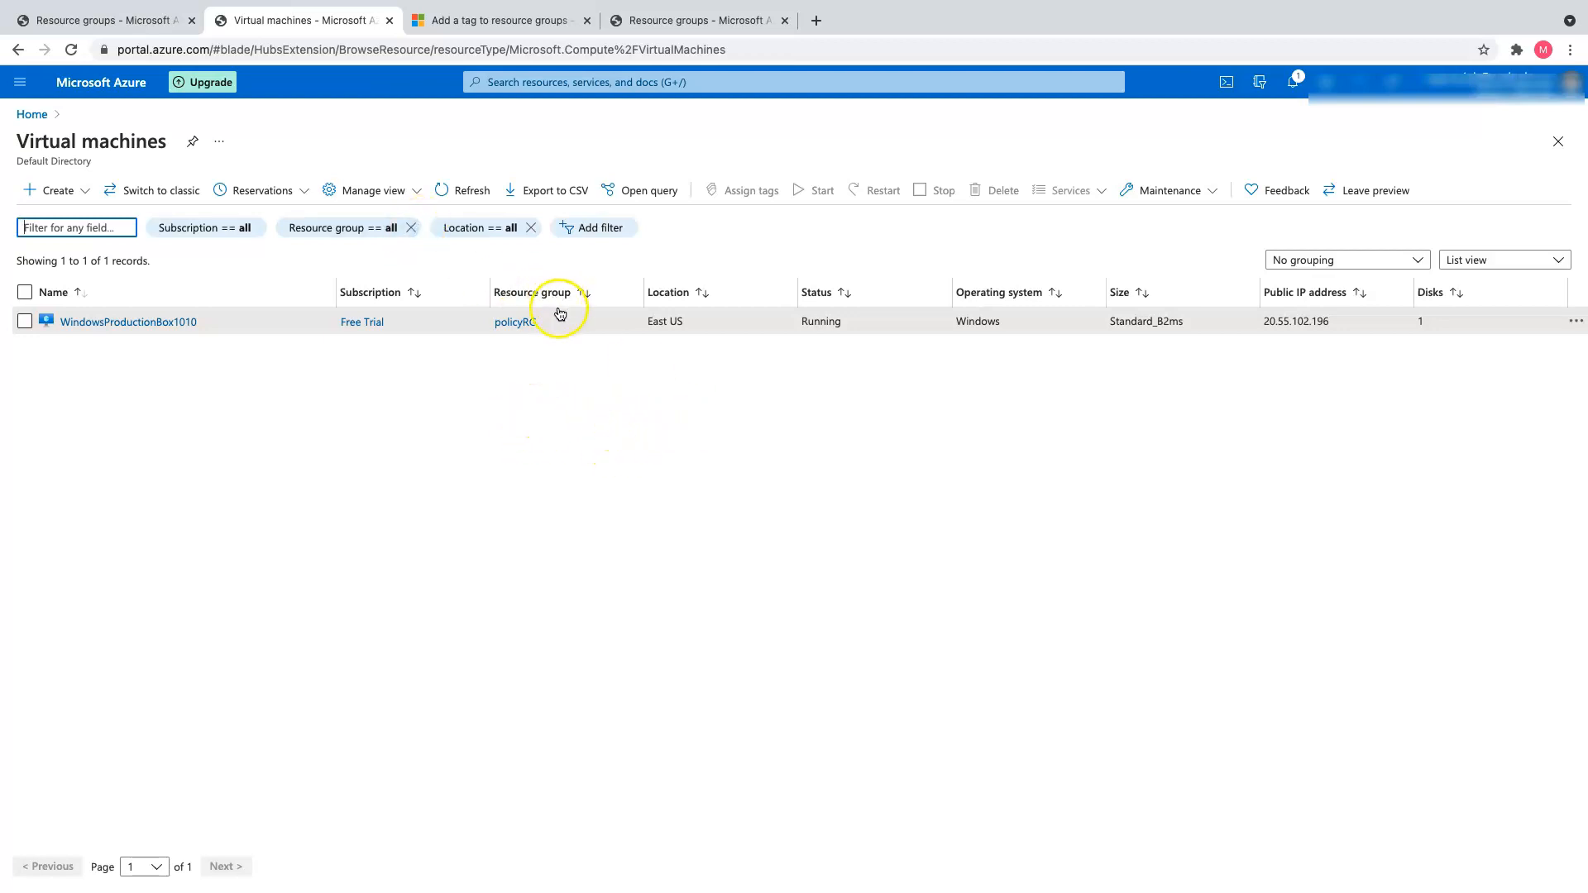
# Search the portal for "policy" and open the Policy service
pyautogui.click(115, 24)
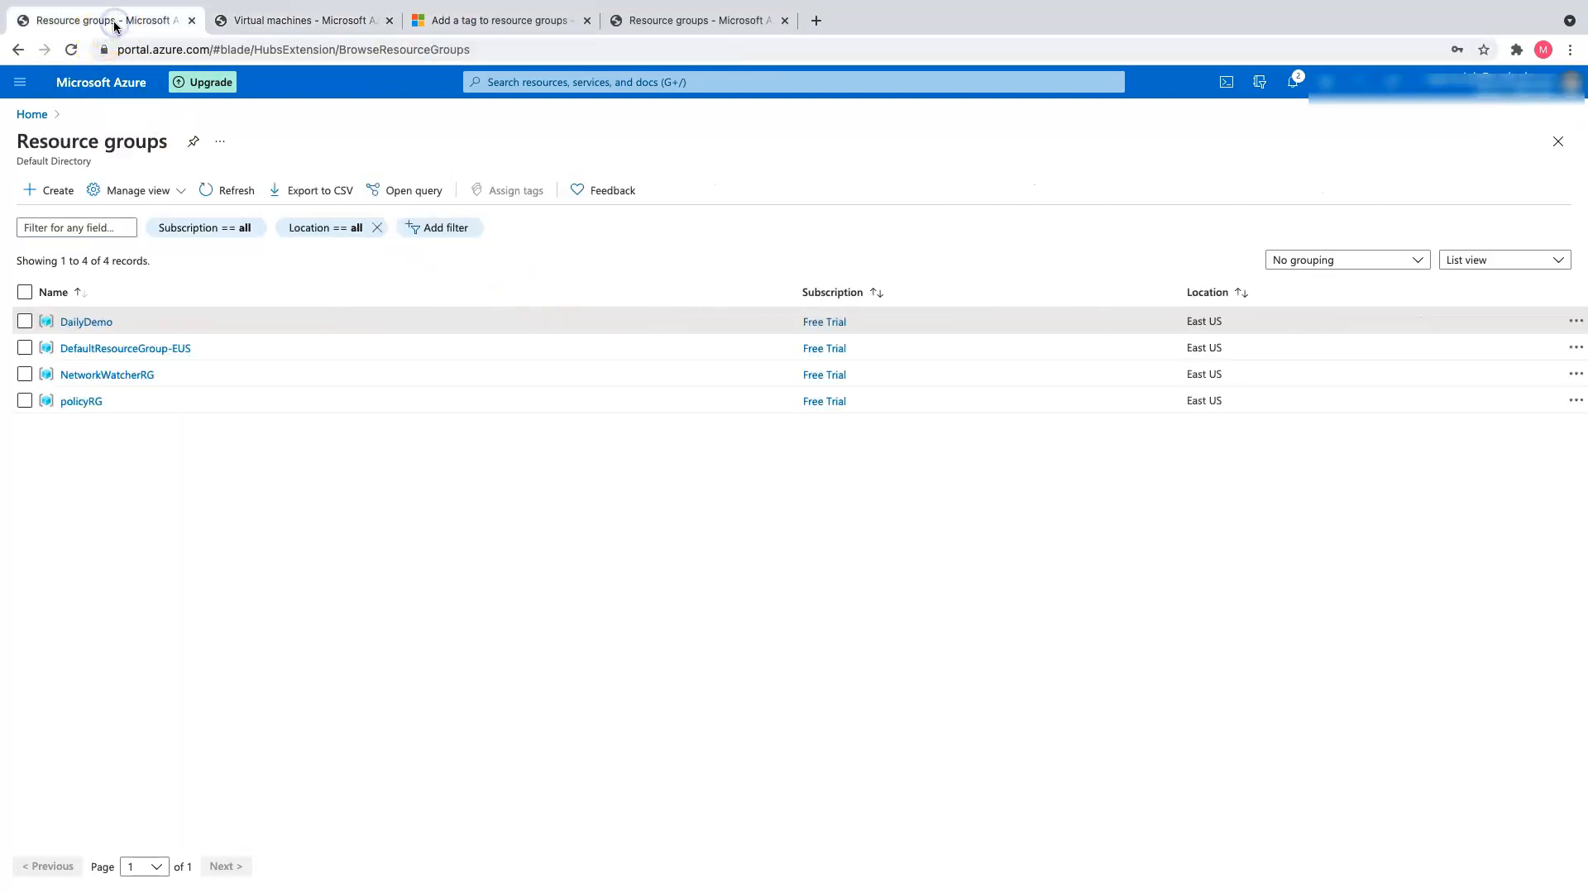
pyautogui.click(97, 85)
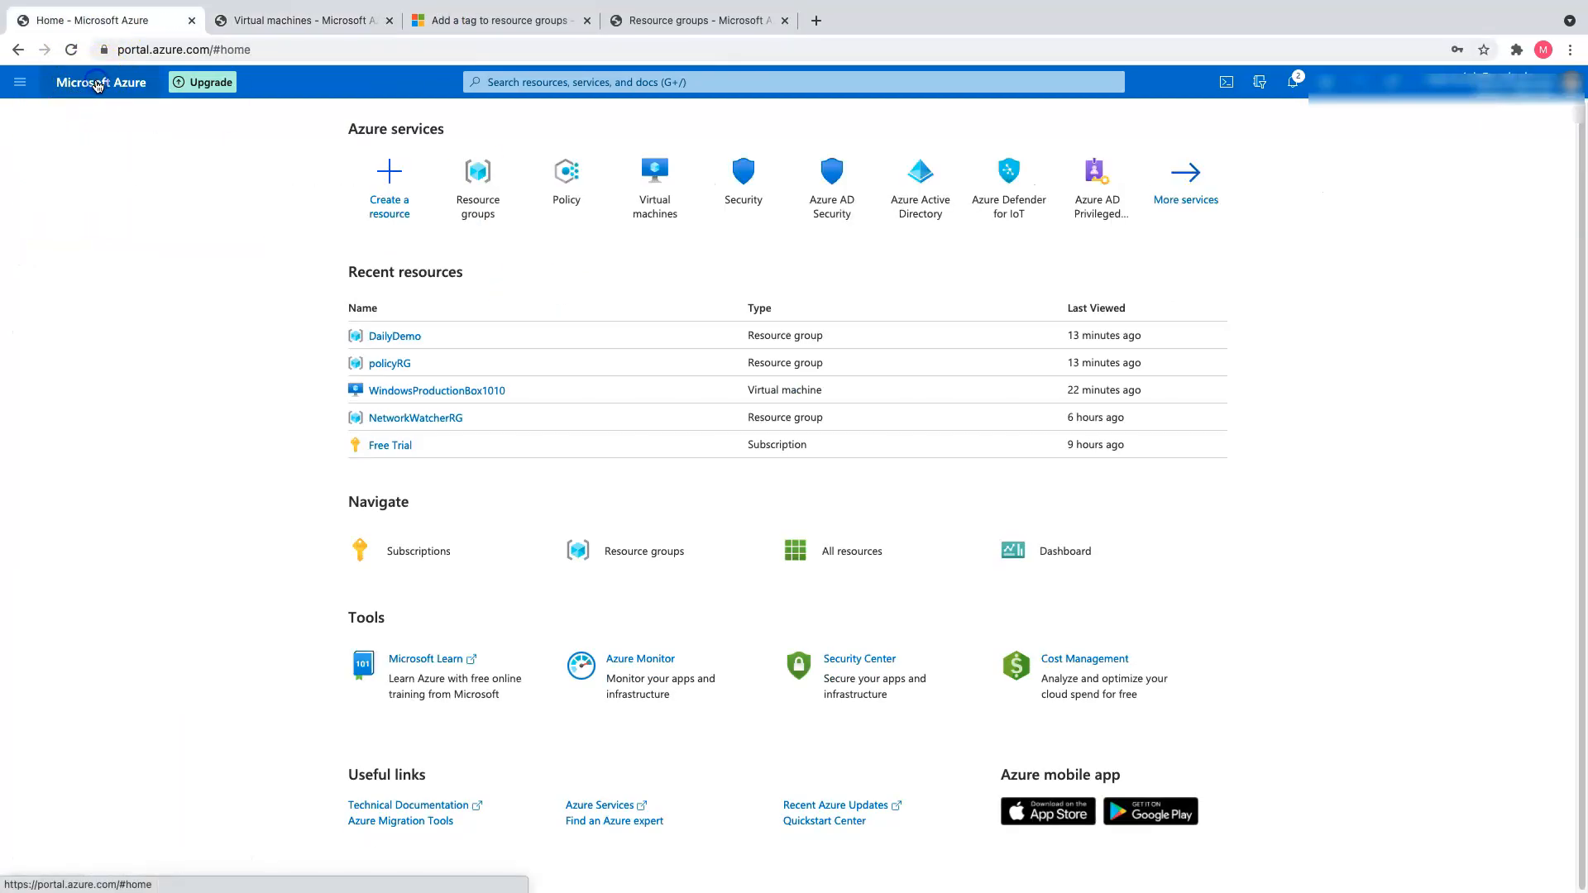
pyautogui.click(558, 82)
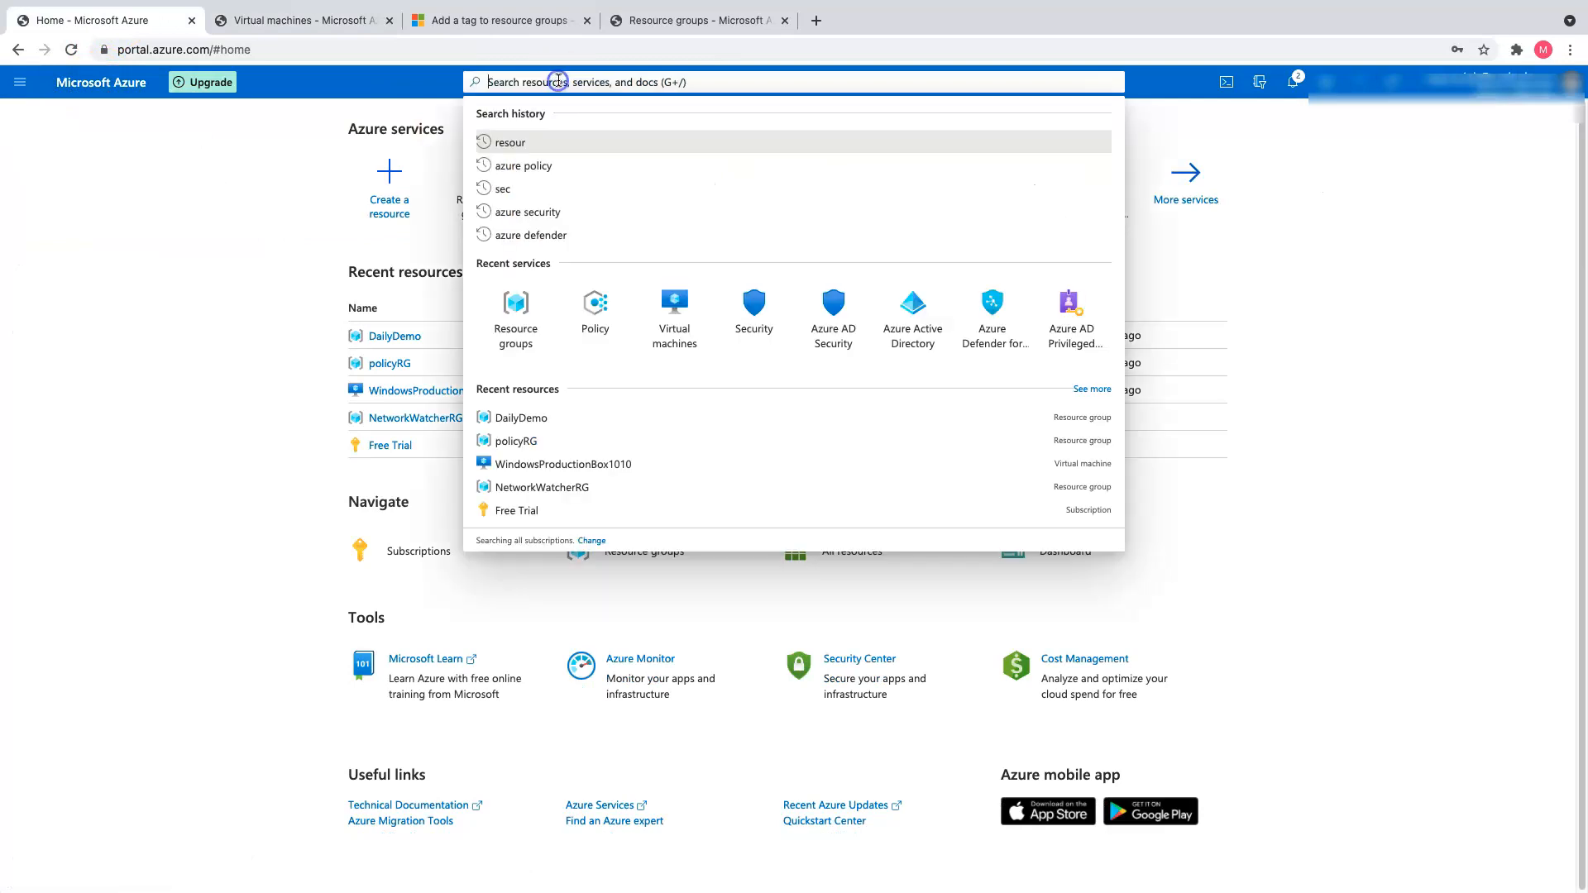
pyautogui.write('a')
pyautogui.press('BackSpace')
pyautogui.write('policy')
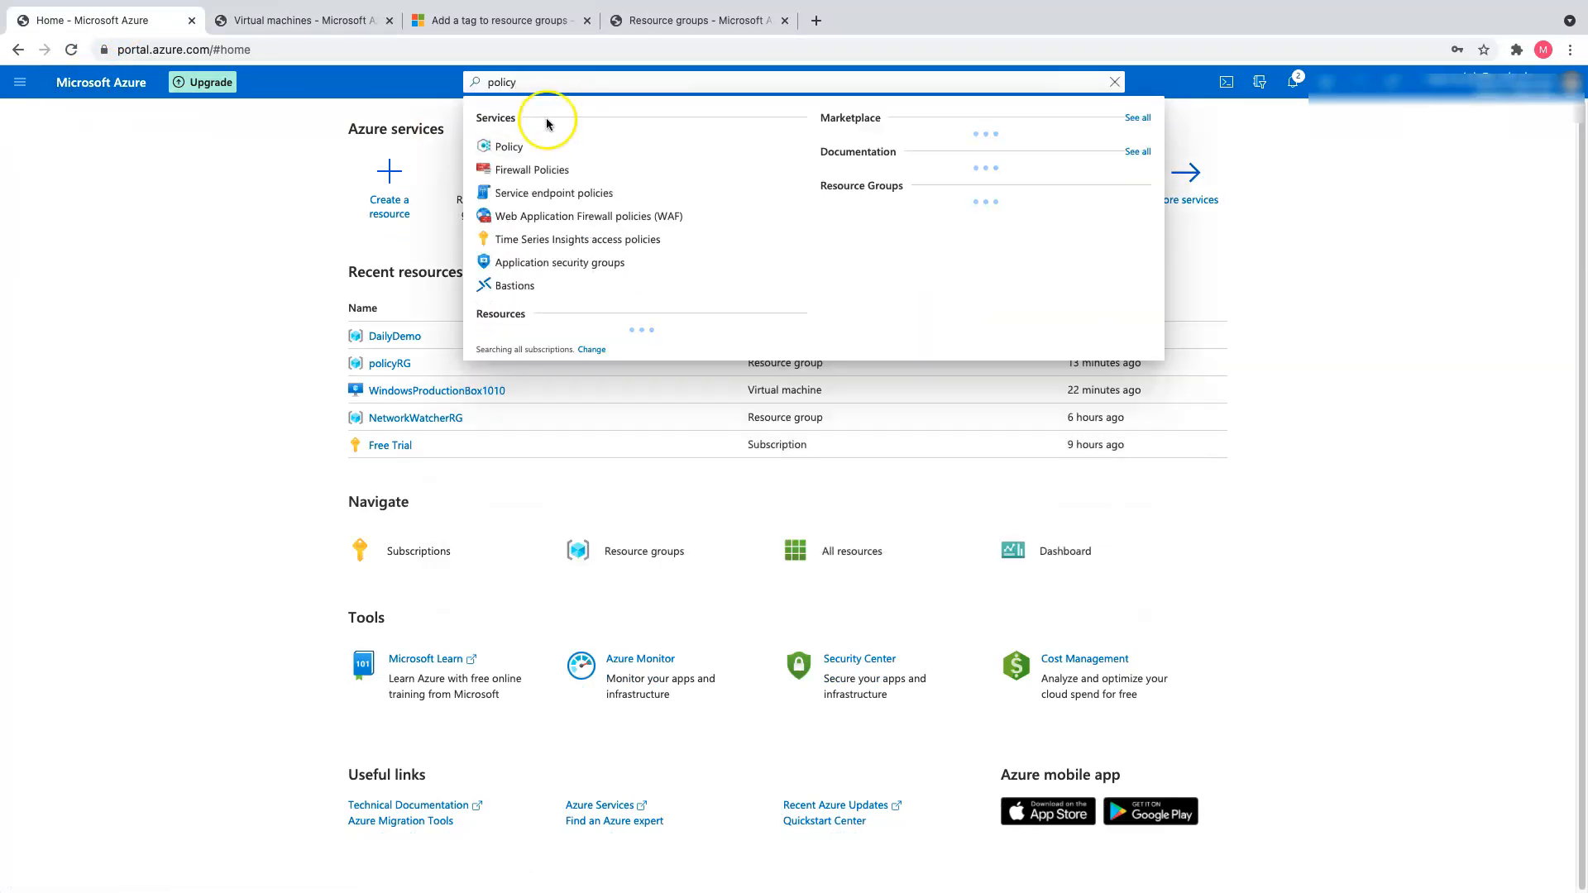
pyautogui.click(521, 145)
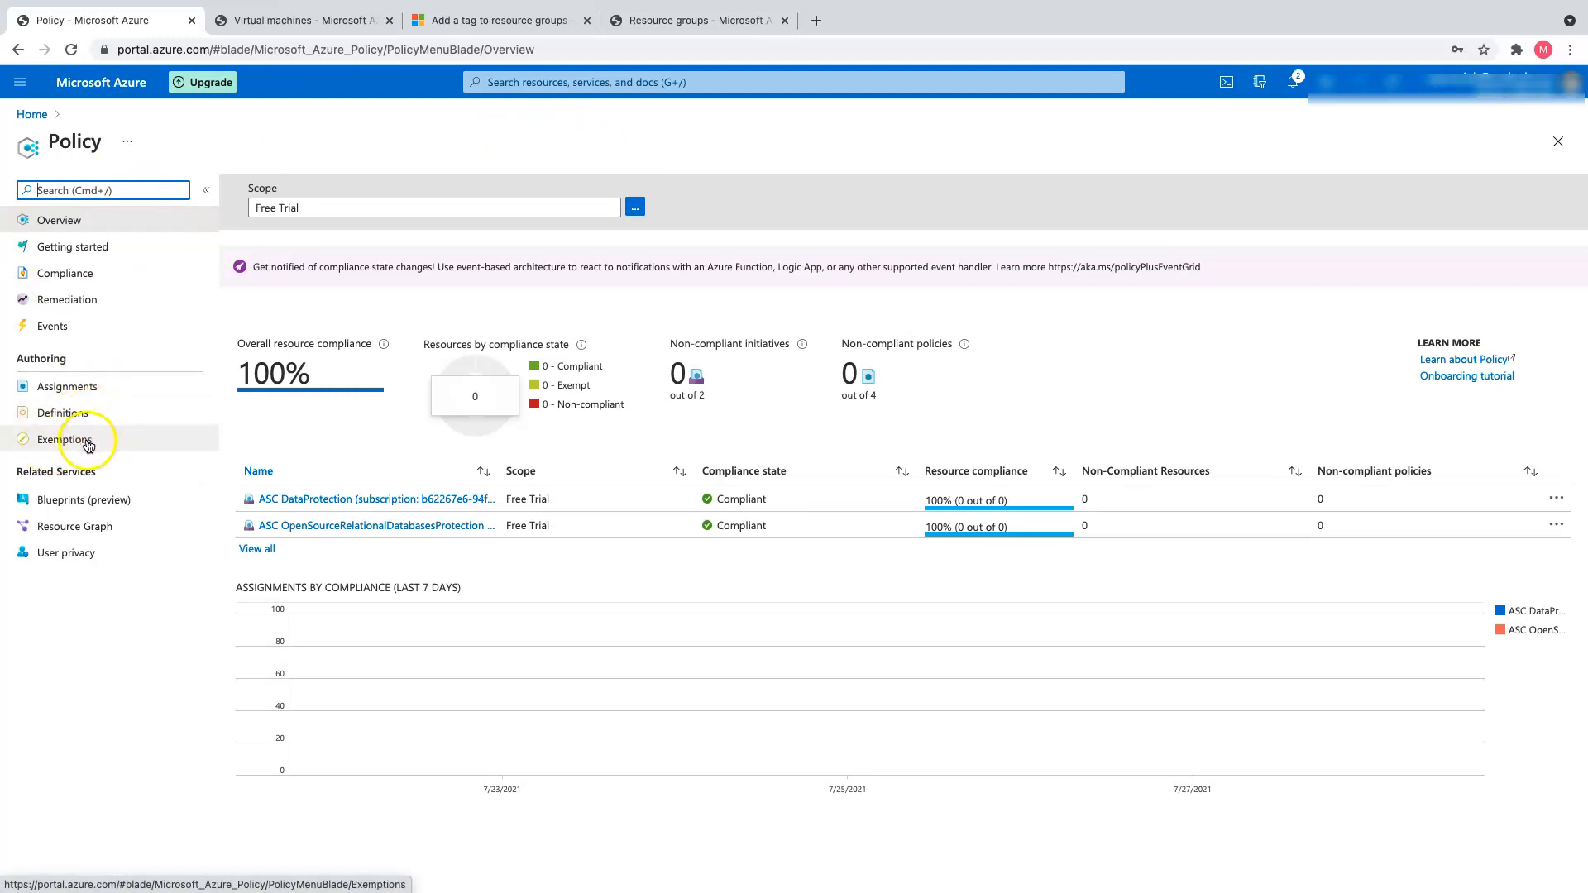
# Start a policy assignment for the Free Trial scope using the definition "Deploy default Microsoft IaaSAntimalware extension for Windows Server"
pyautogui.click(83, 389)
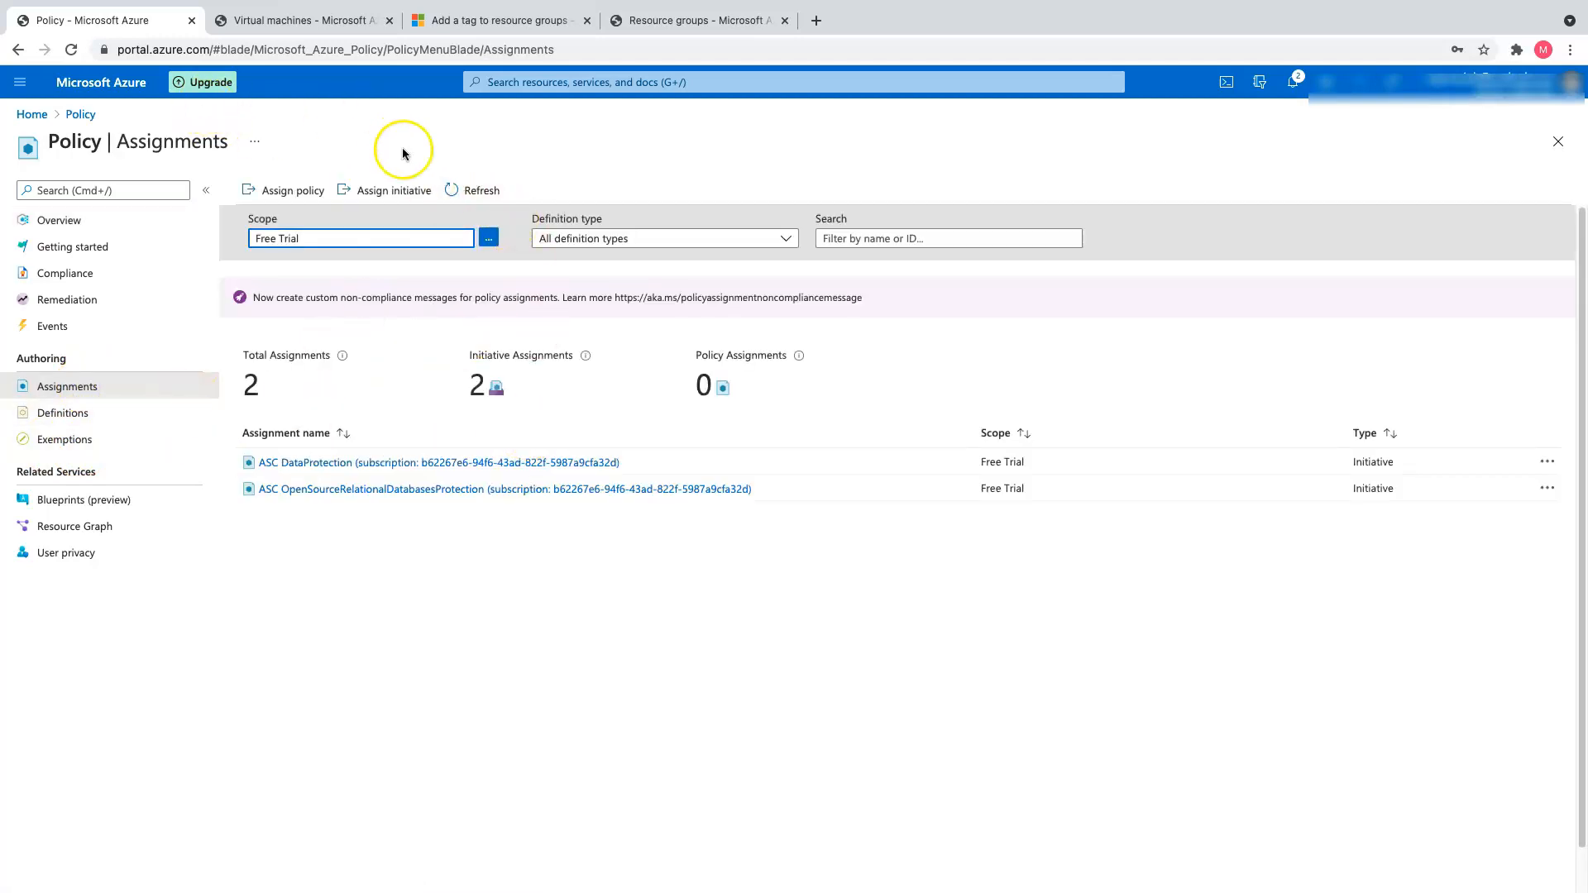
pyautogui.click(281, 190)
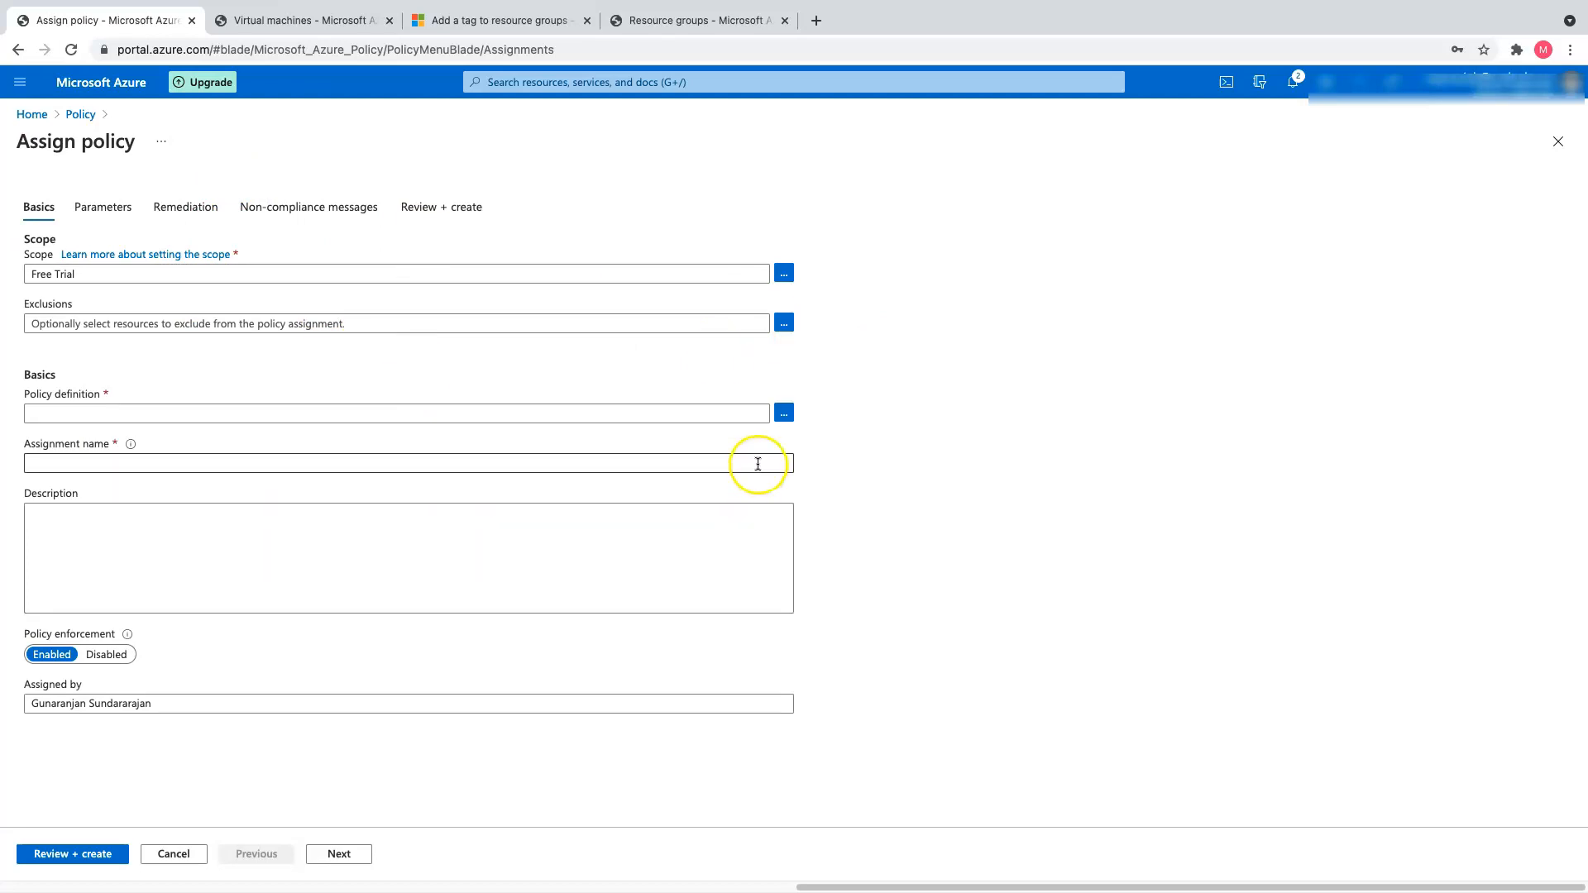
pyautogui.click(693, 405)
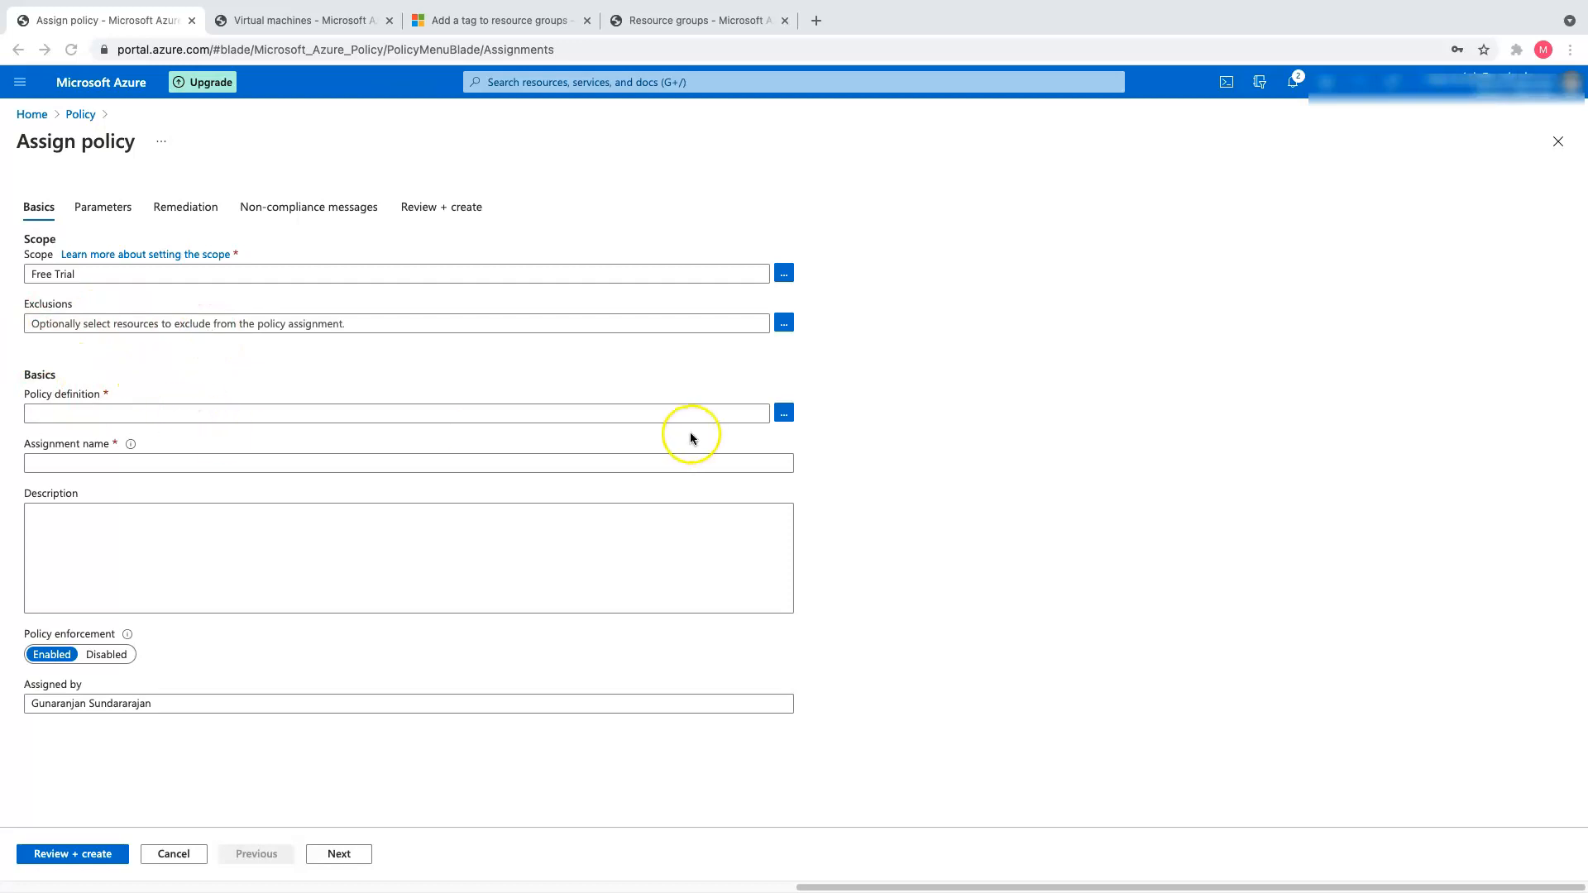
pyautogui.click(785, 415)
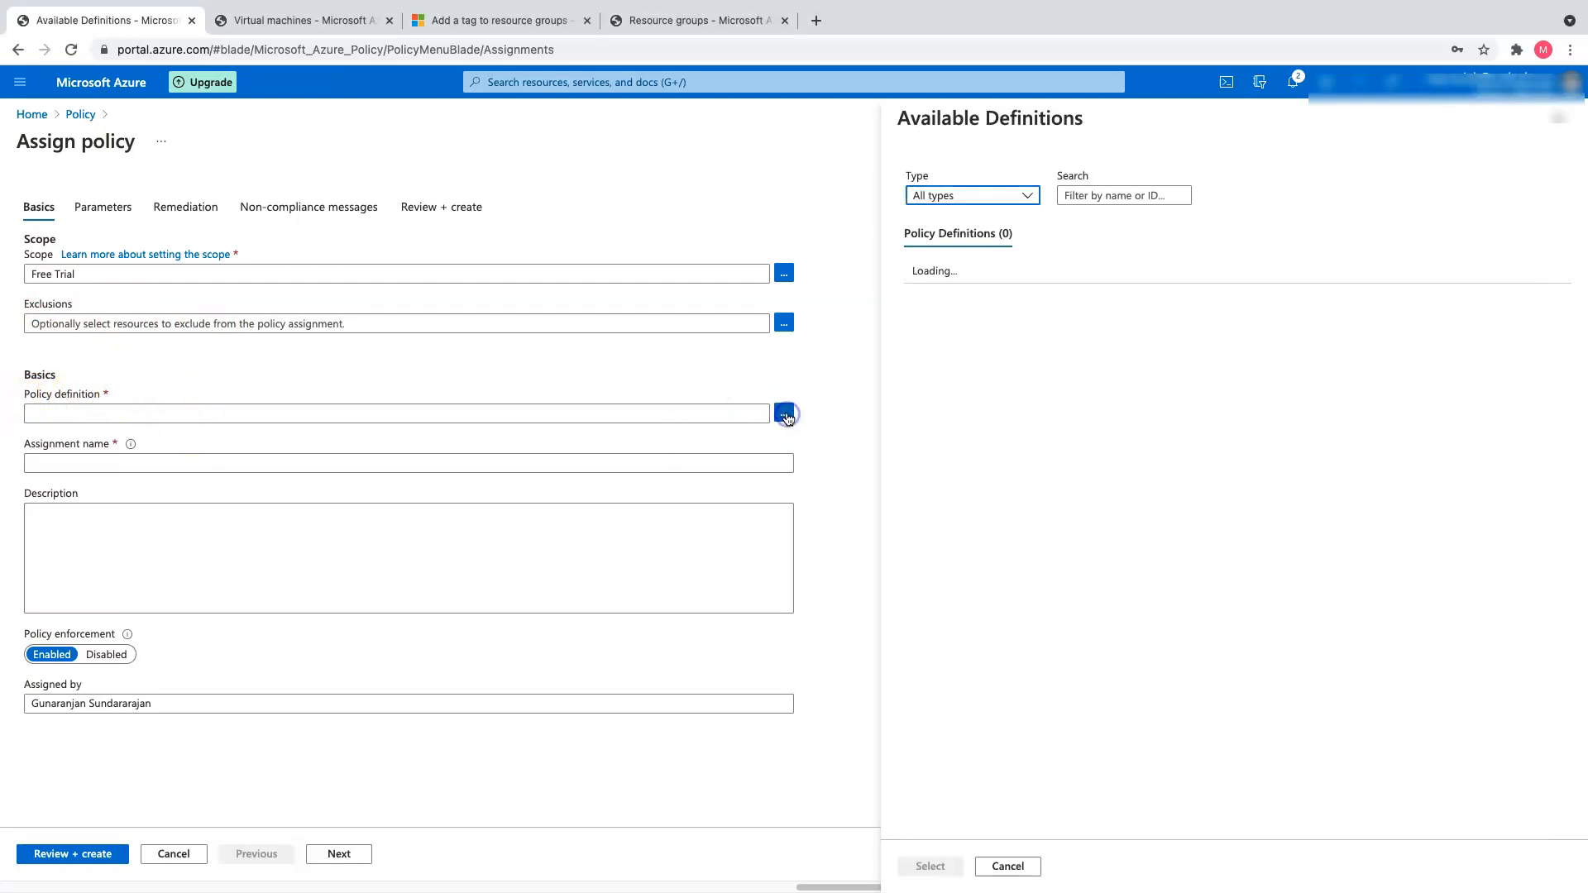
pyautogui.click(1161, 193)
pyautogui.write('a')
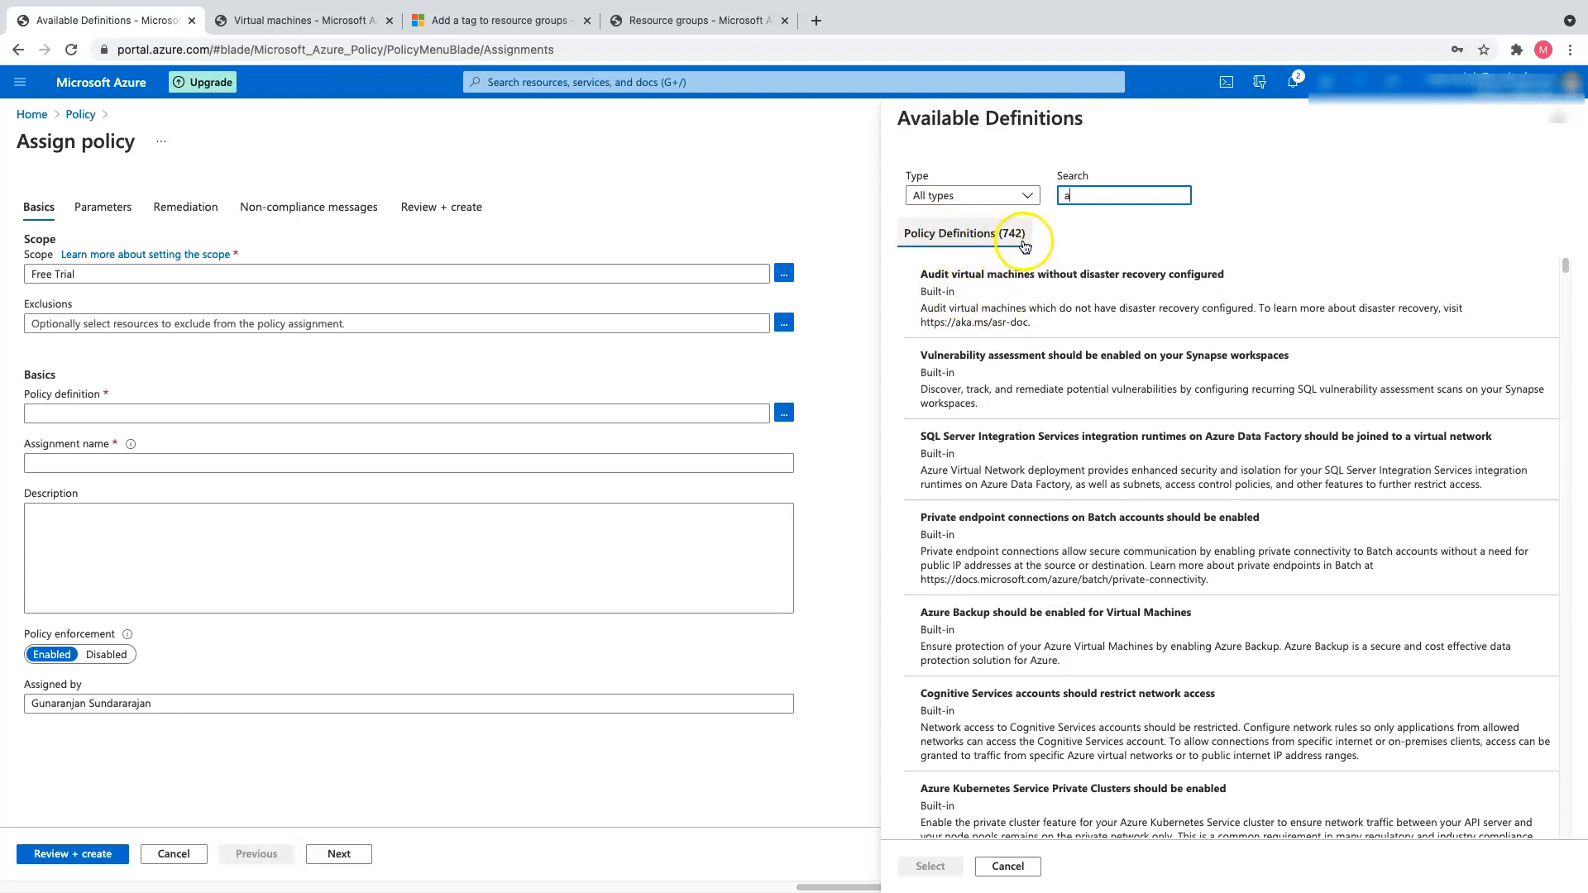
pyautogui.click(1112, 198)
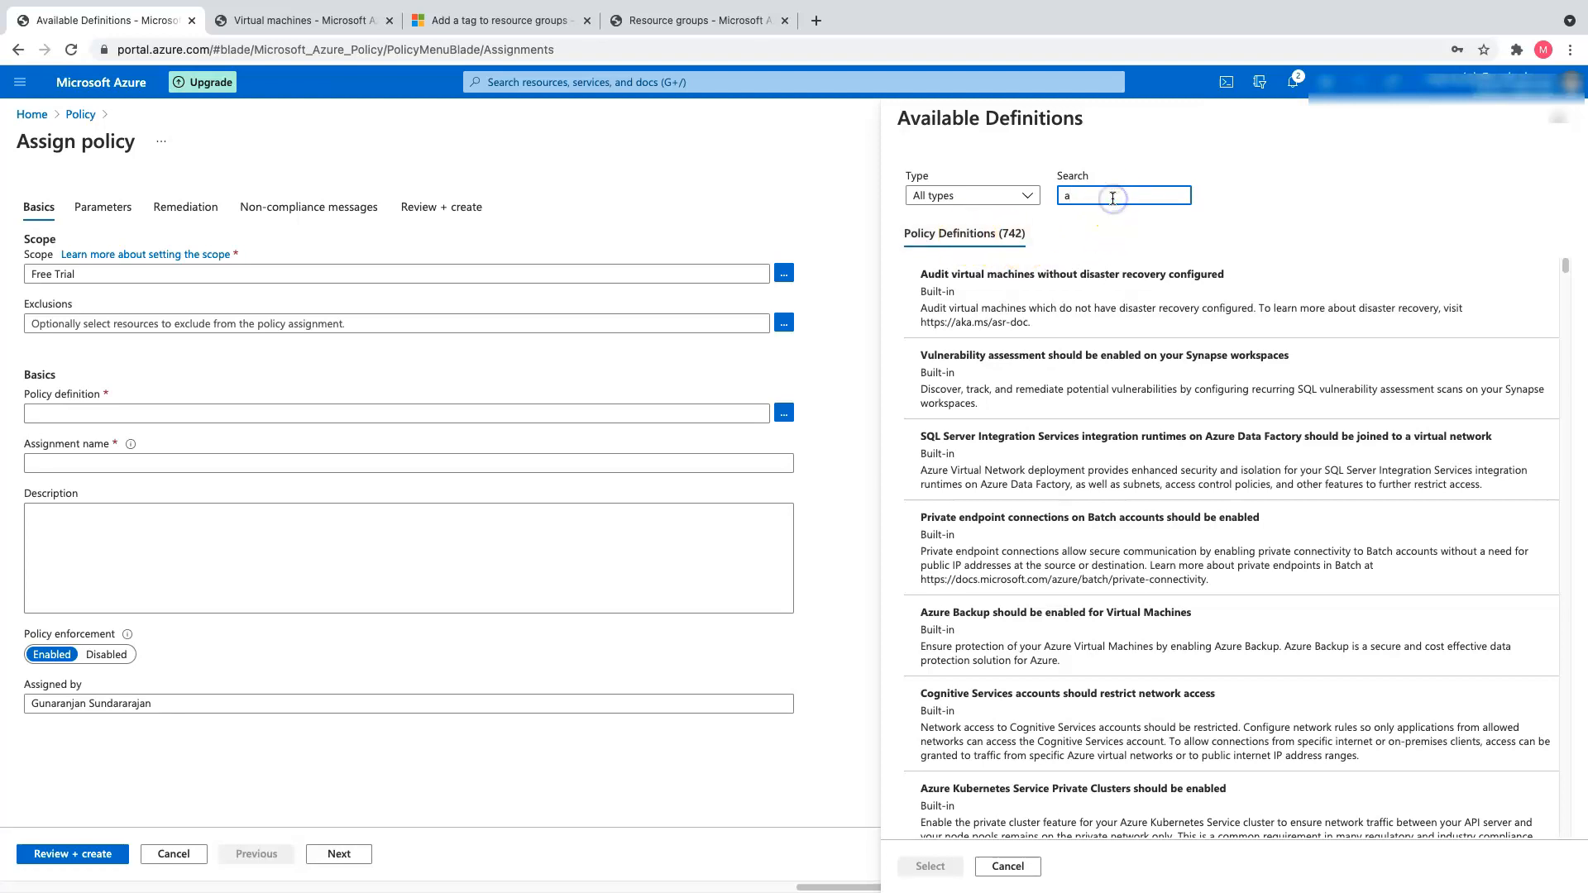
pyautogui.write('anti')
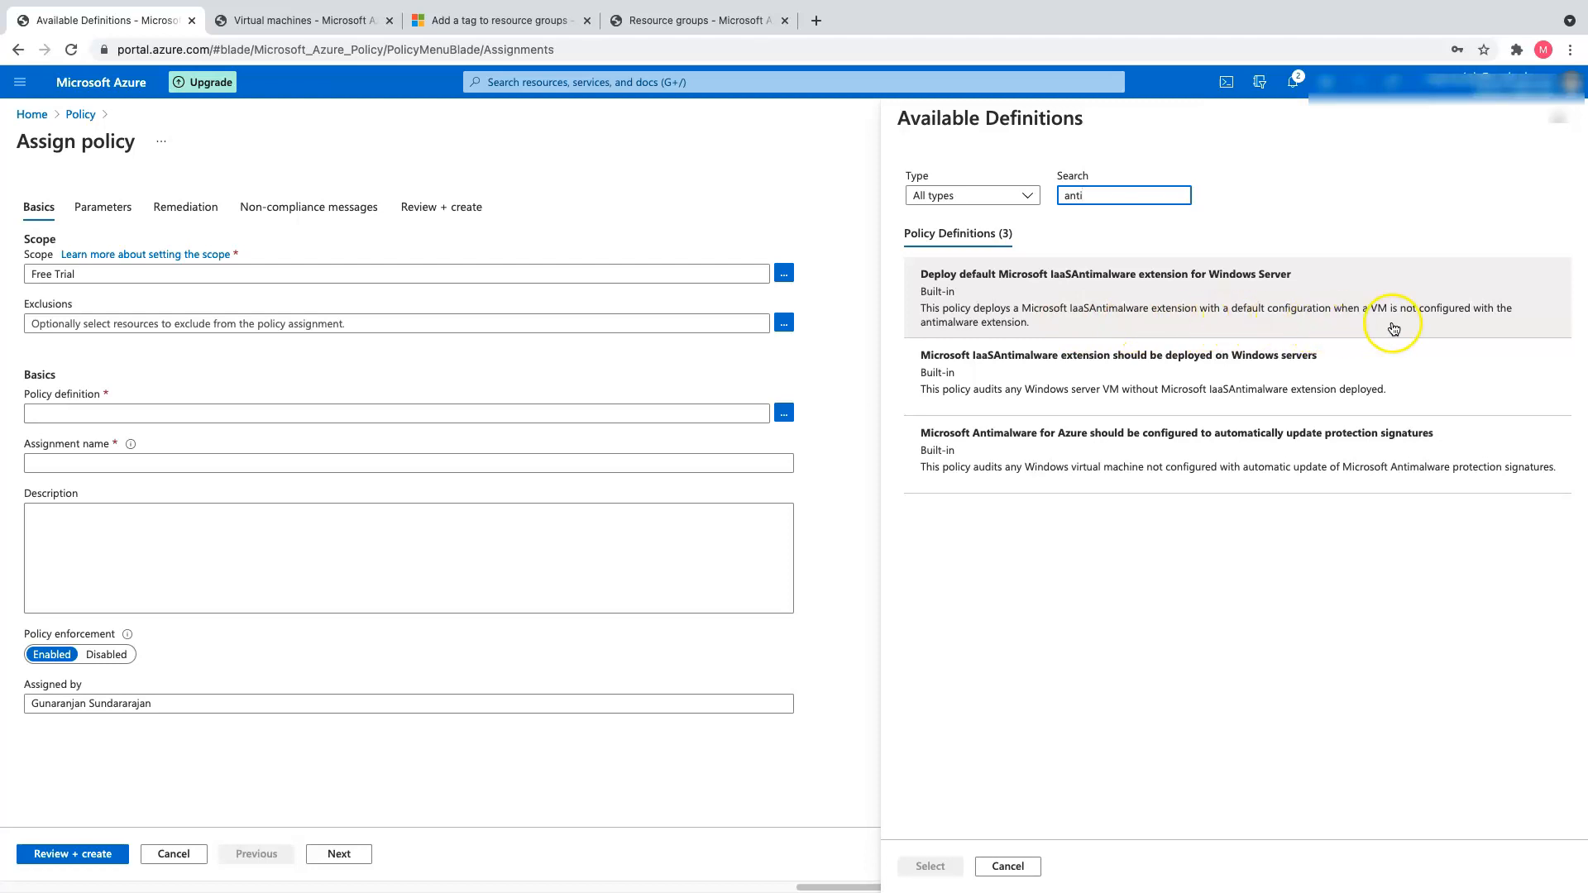
pyautogui.click(1071, 302)
pyautogui.click(932, 866)
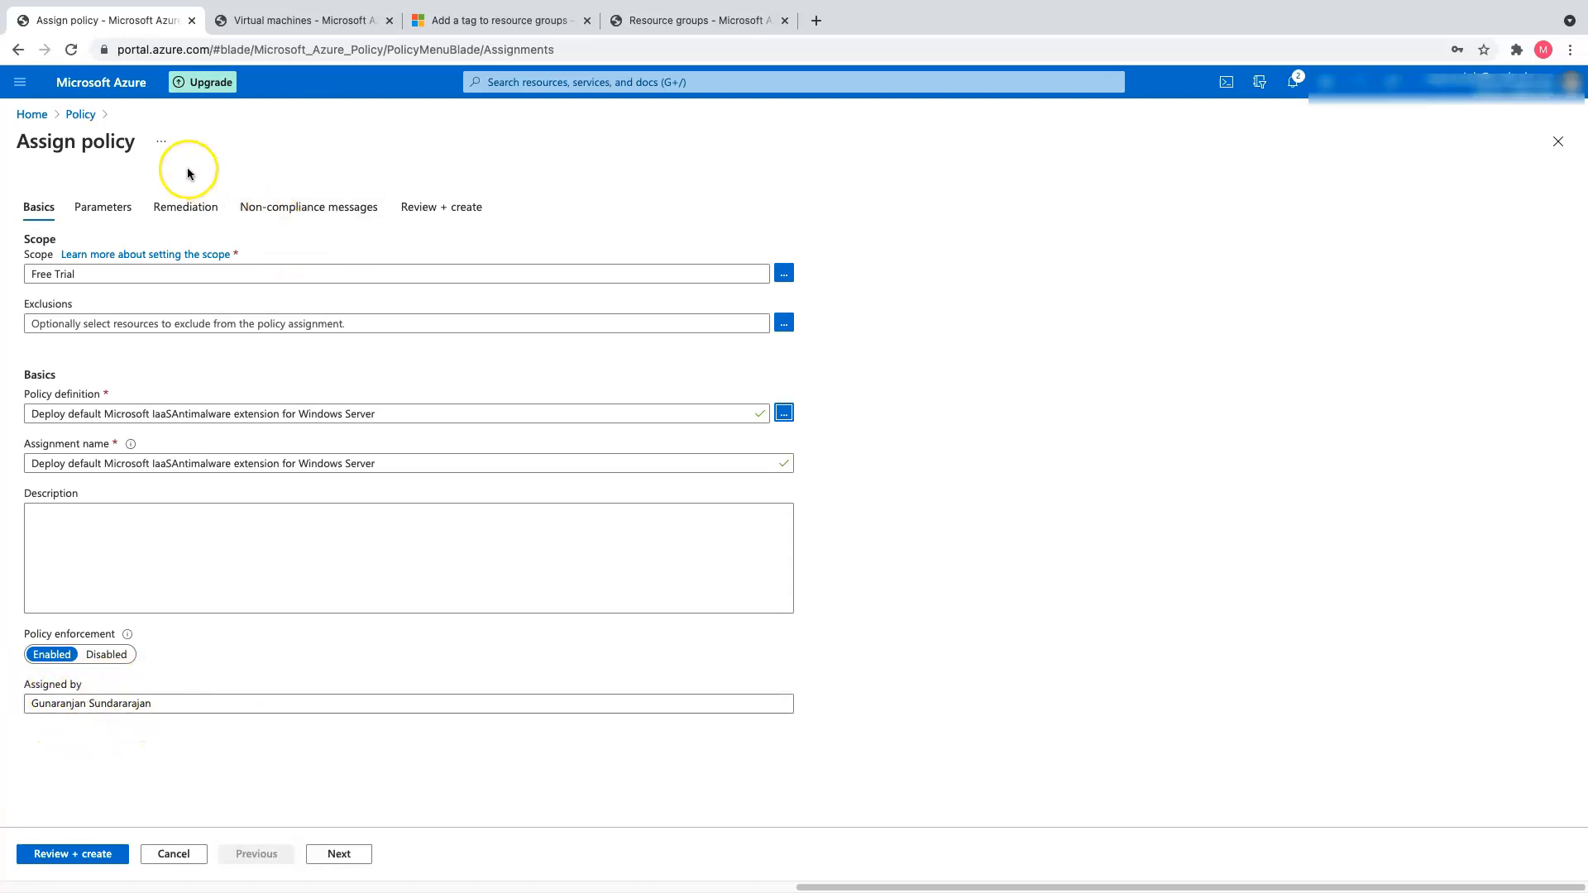
# Enable creating a remediation task for the antimalware policy assignment
pyautogui.click(104, 207)
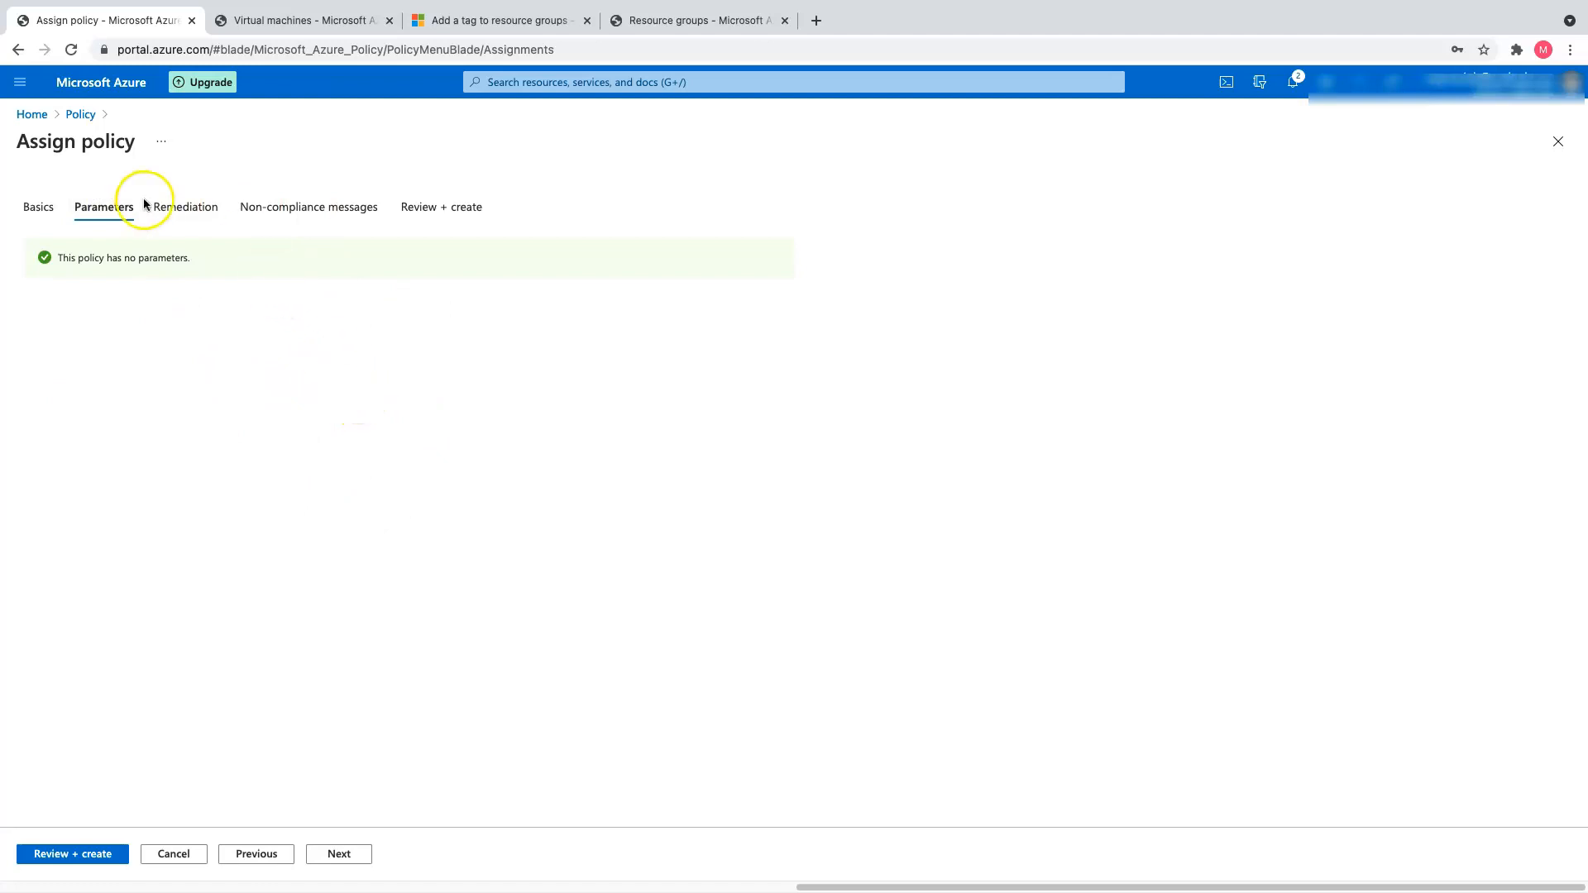
pyautogui.click(203, 213)
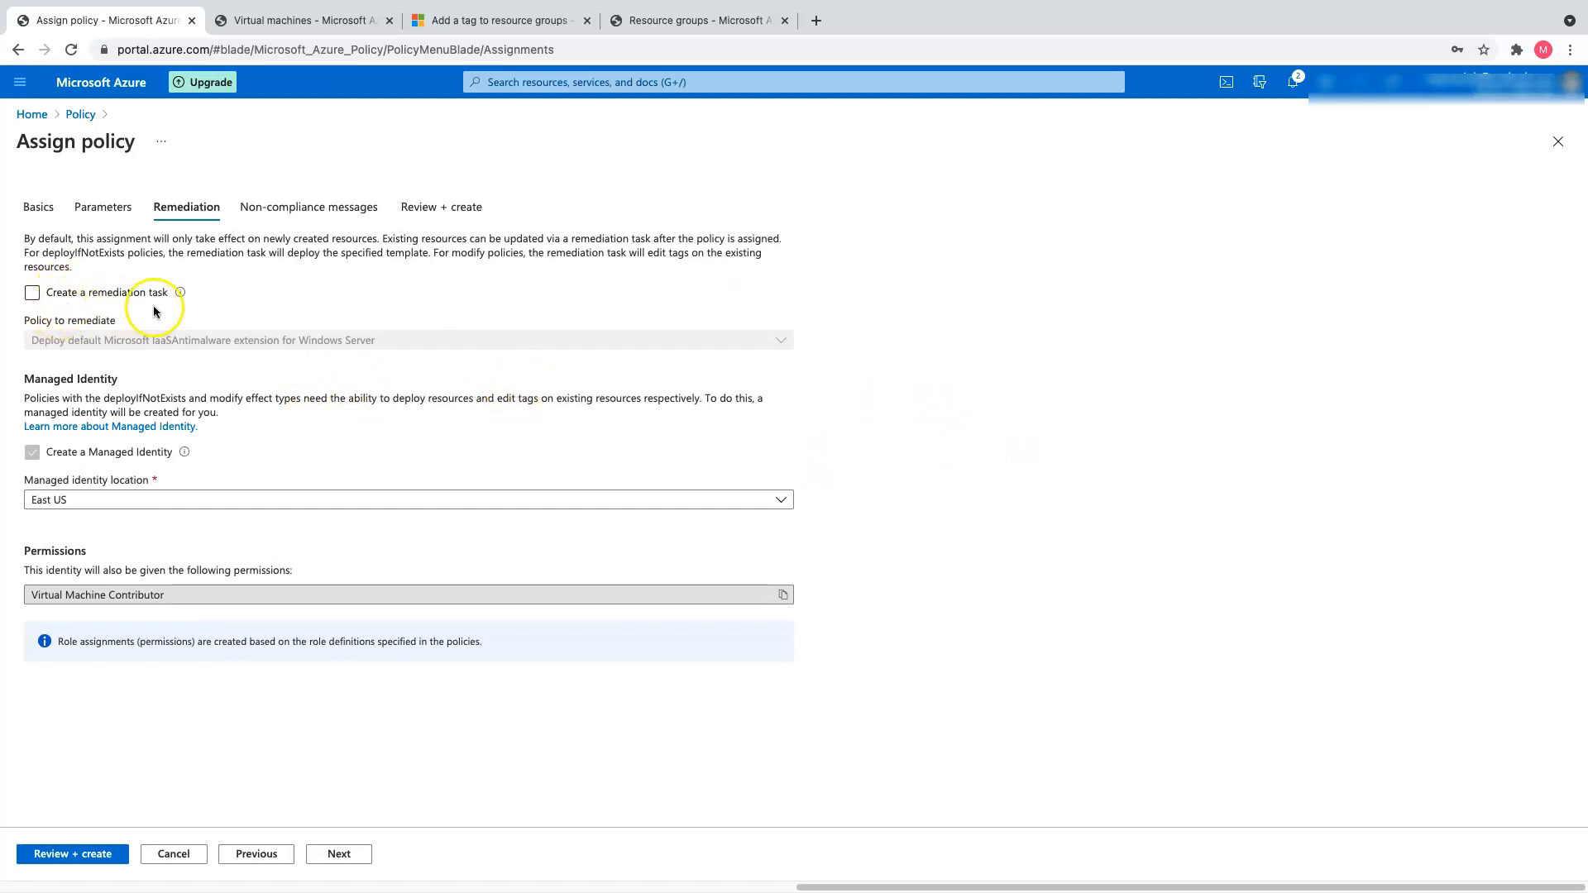
pyautogui.click(34, 293)
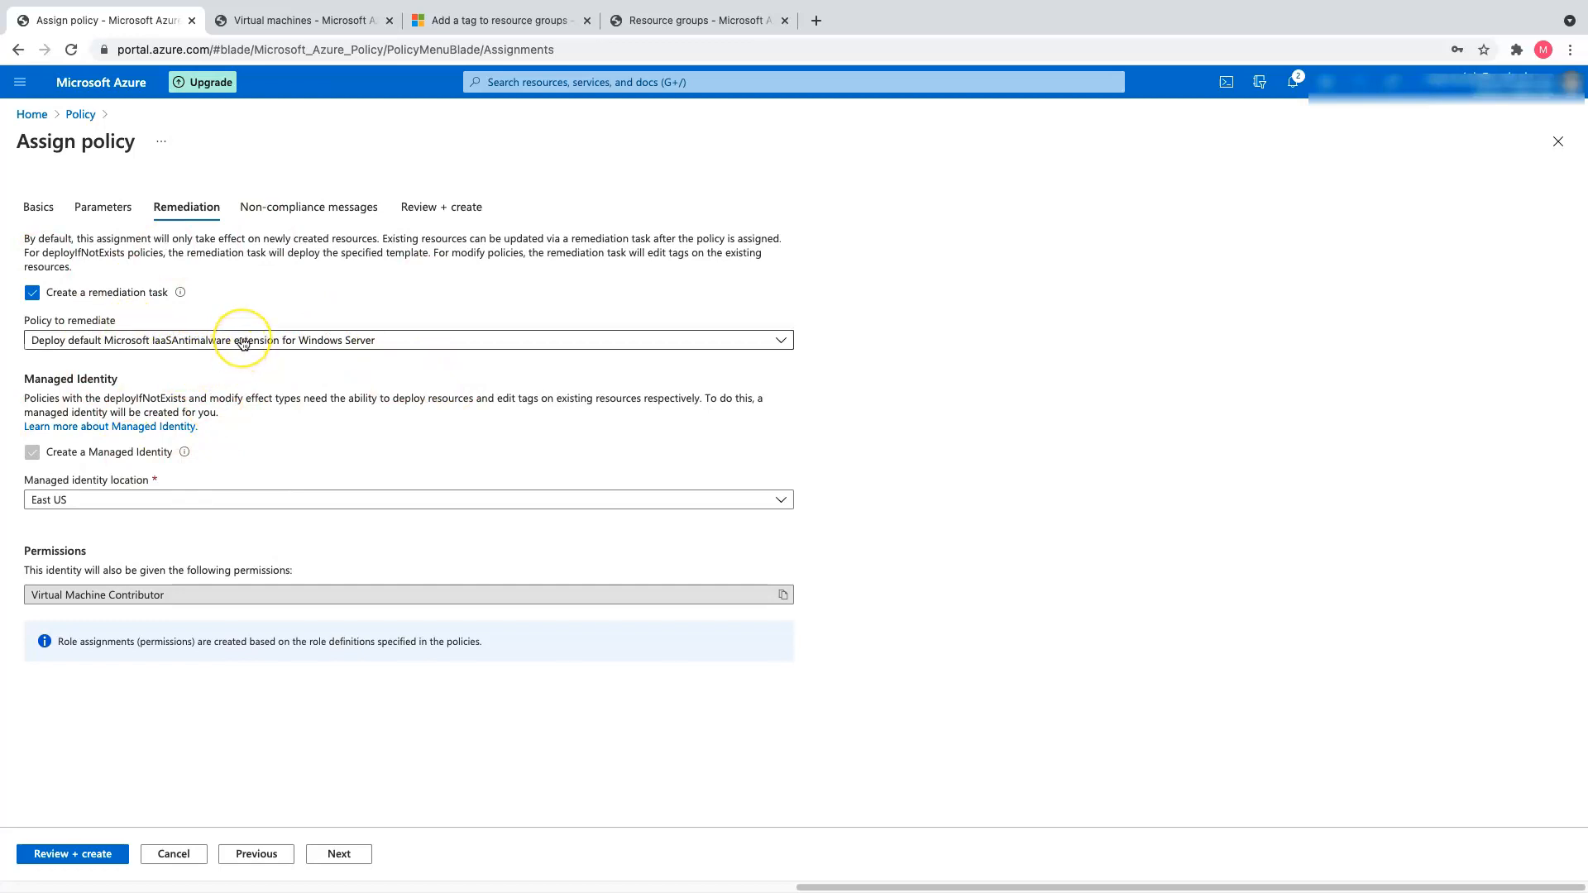
pyautogui.click(243, 472)
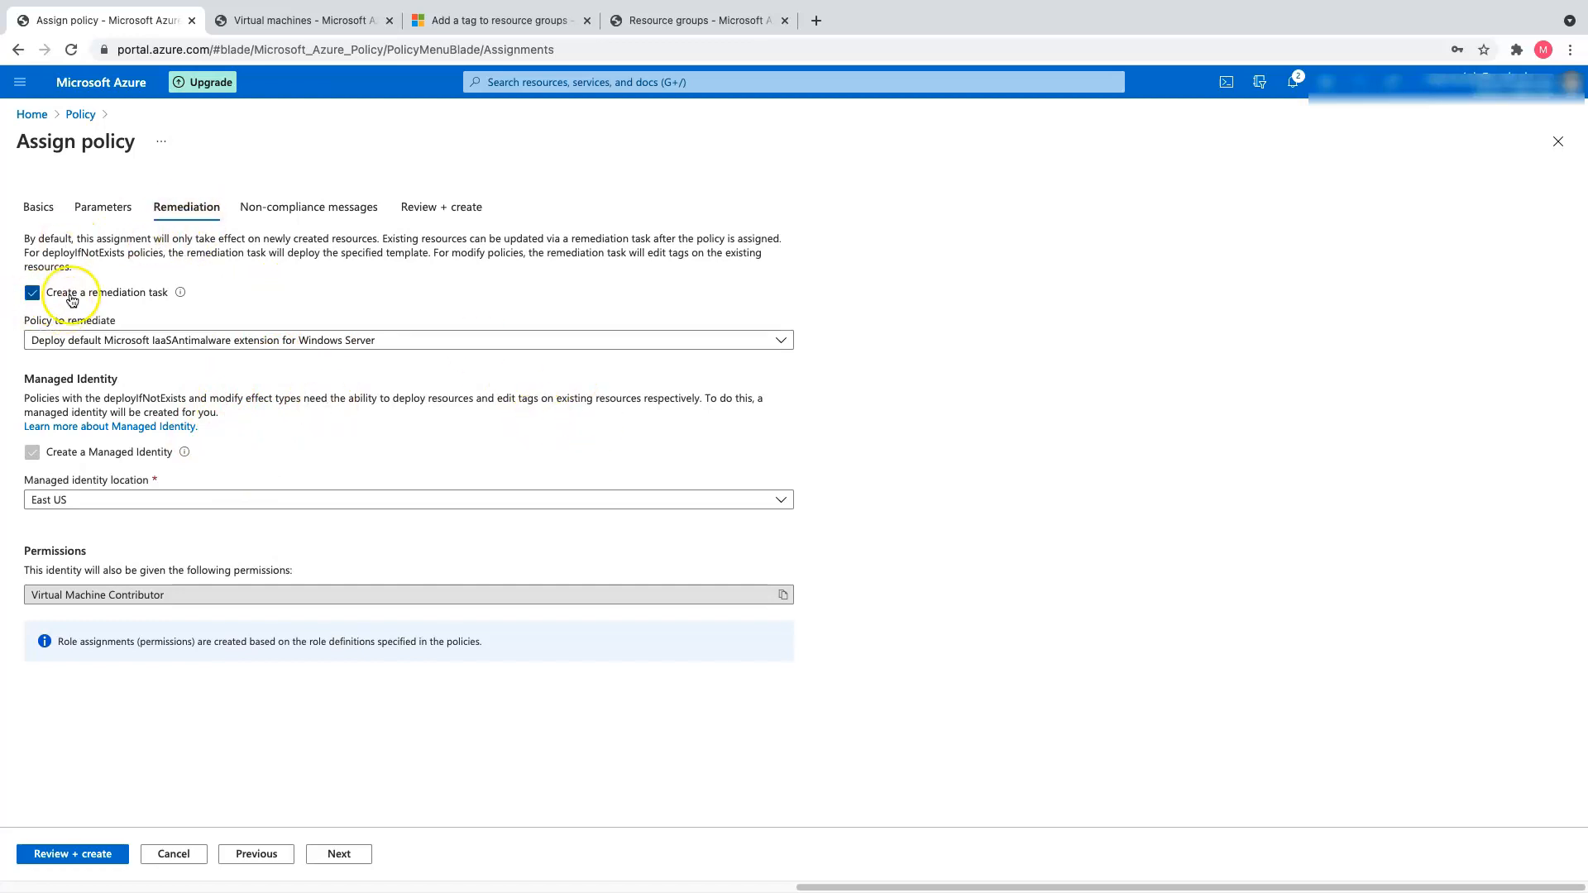
# Create the antimalware policy assignment without a non-compliance message and view the compliance of all assignments
pyautogui.click(303, 213)
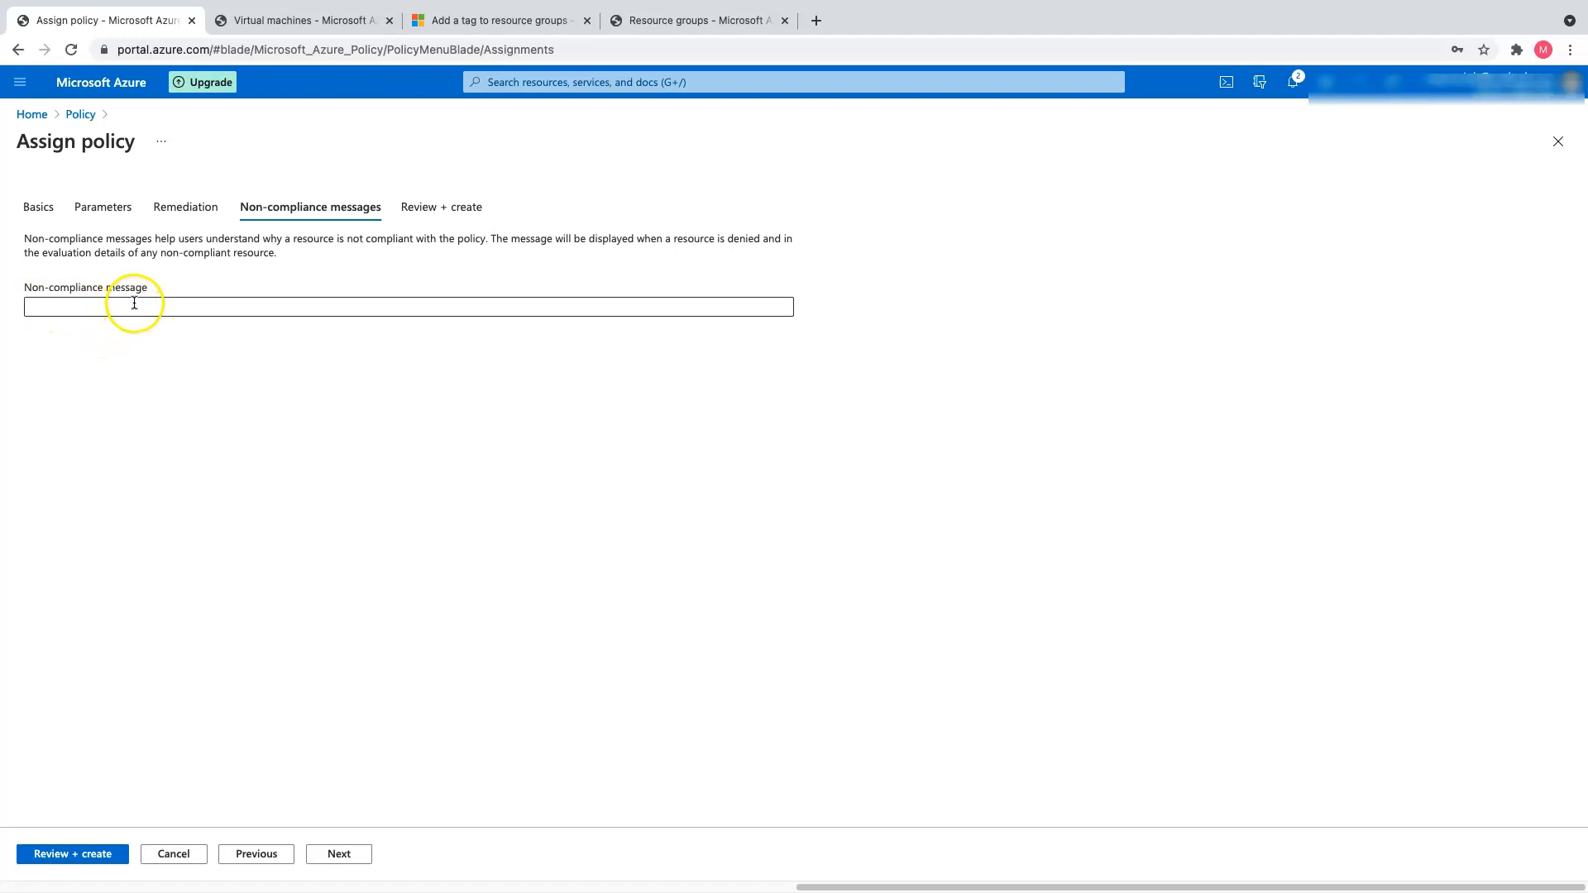
pyautogui.click(450, 207)
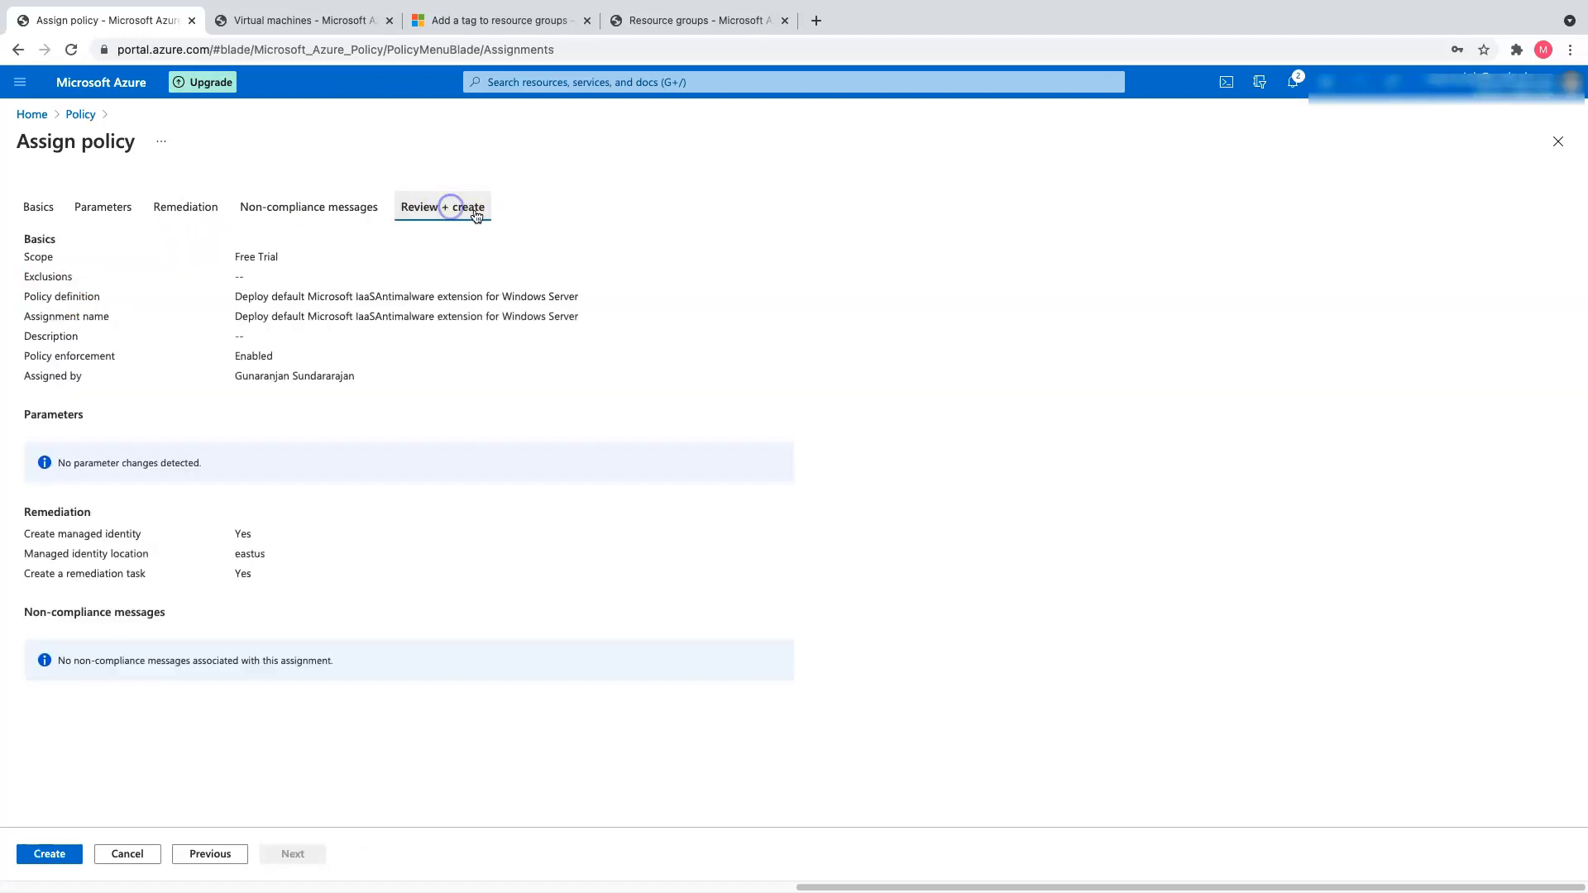
pyautogui.click(49, 856)
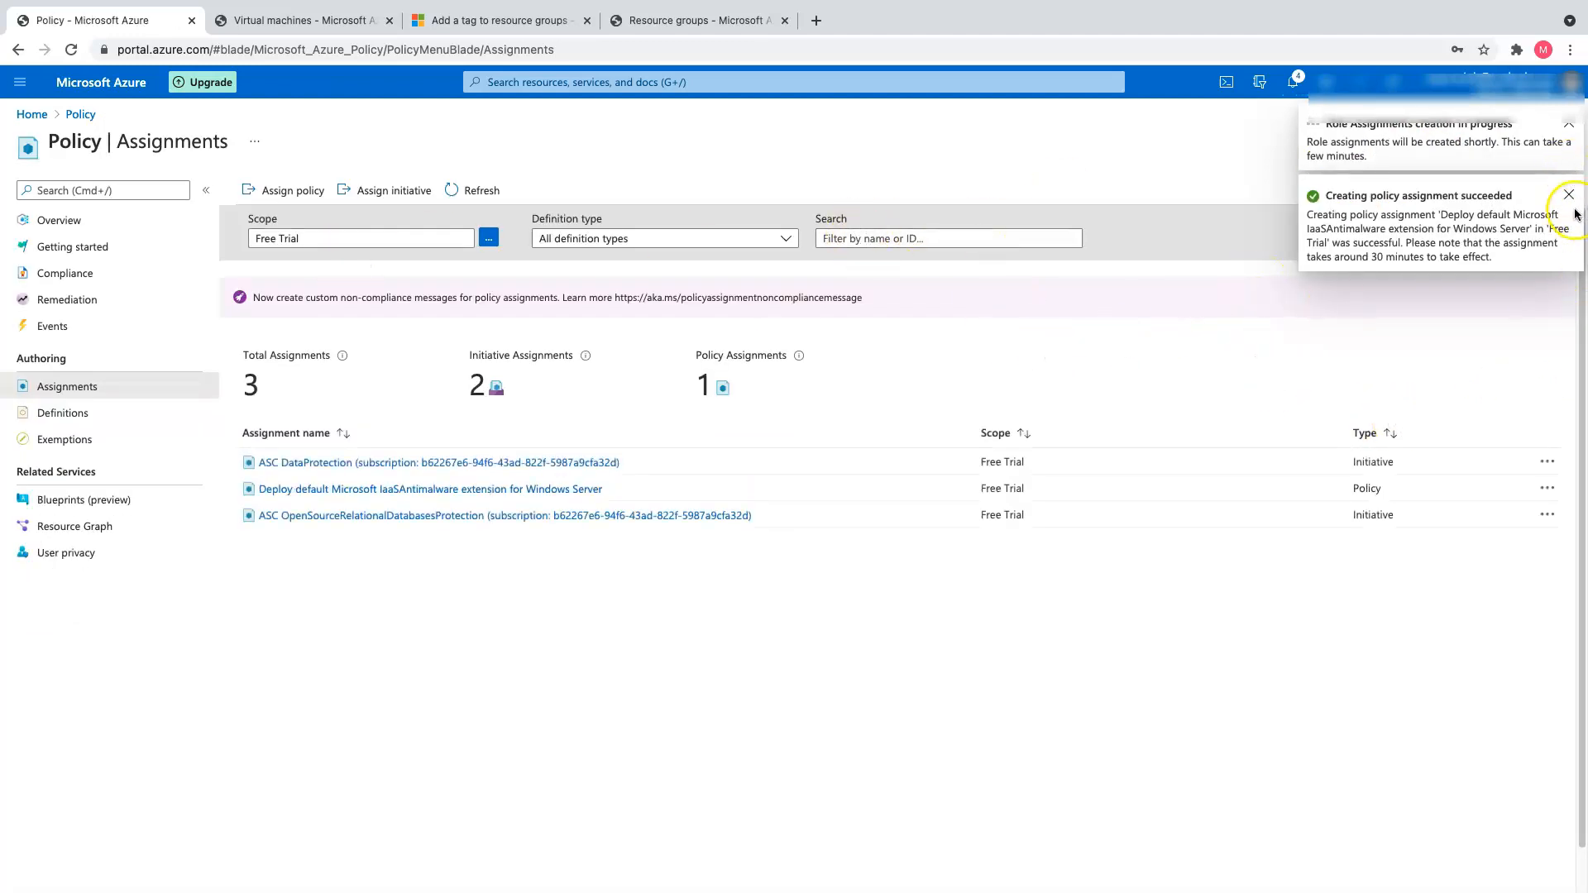
pyautogui.click(56, 222)
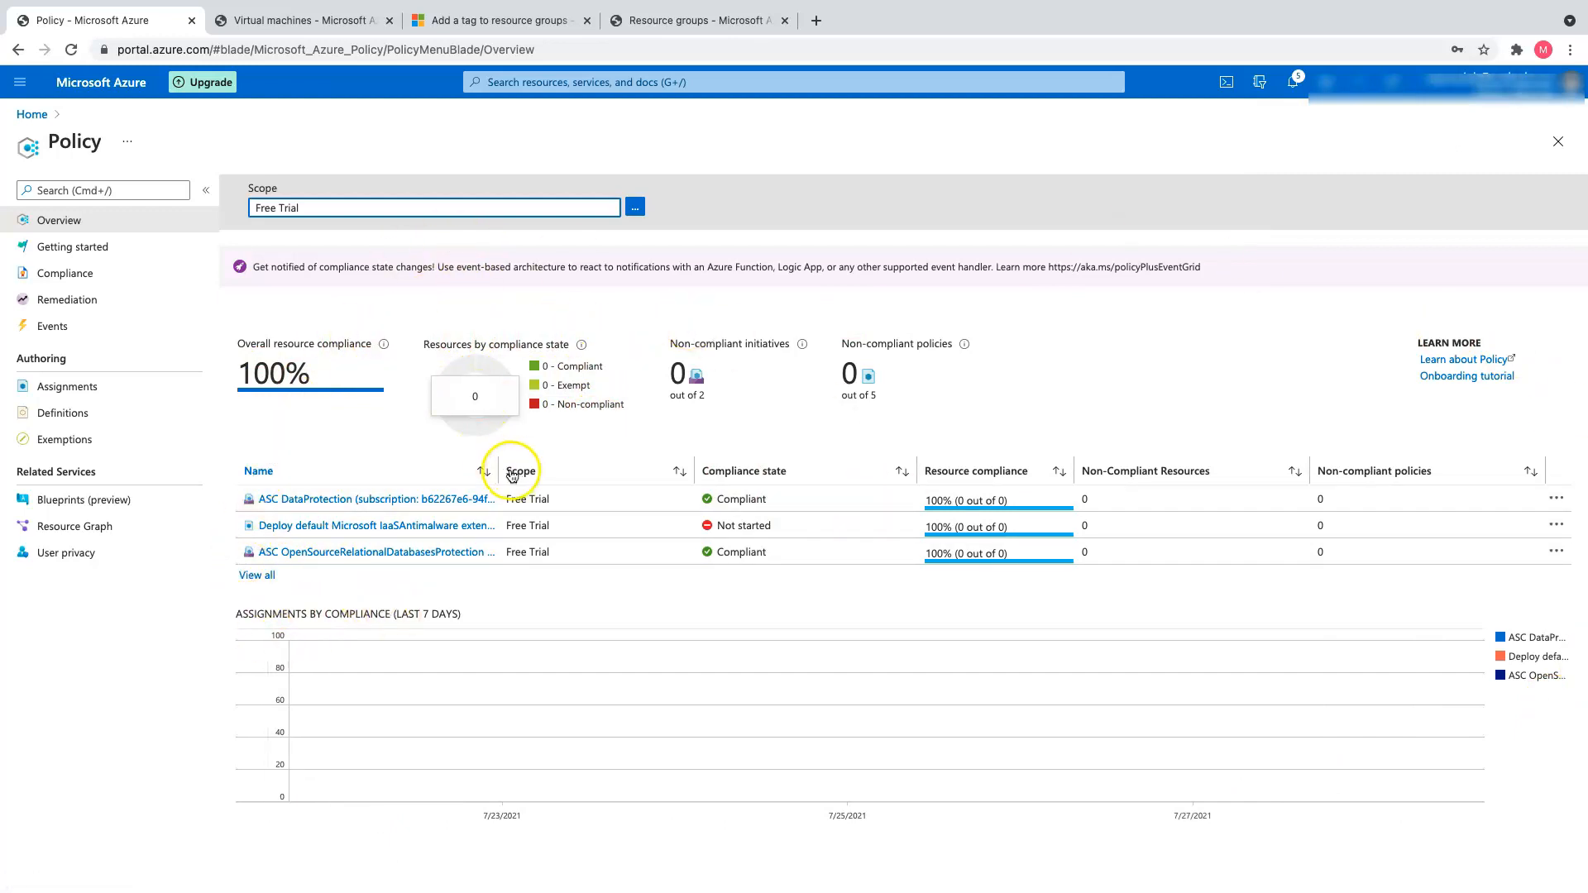
pyautogui.click(263, 577)
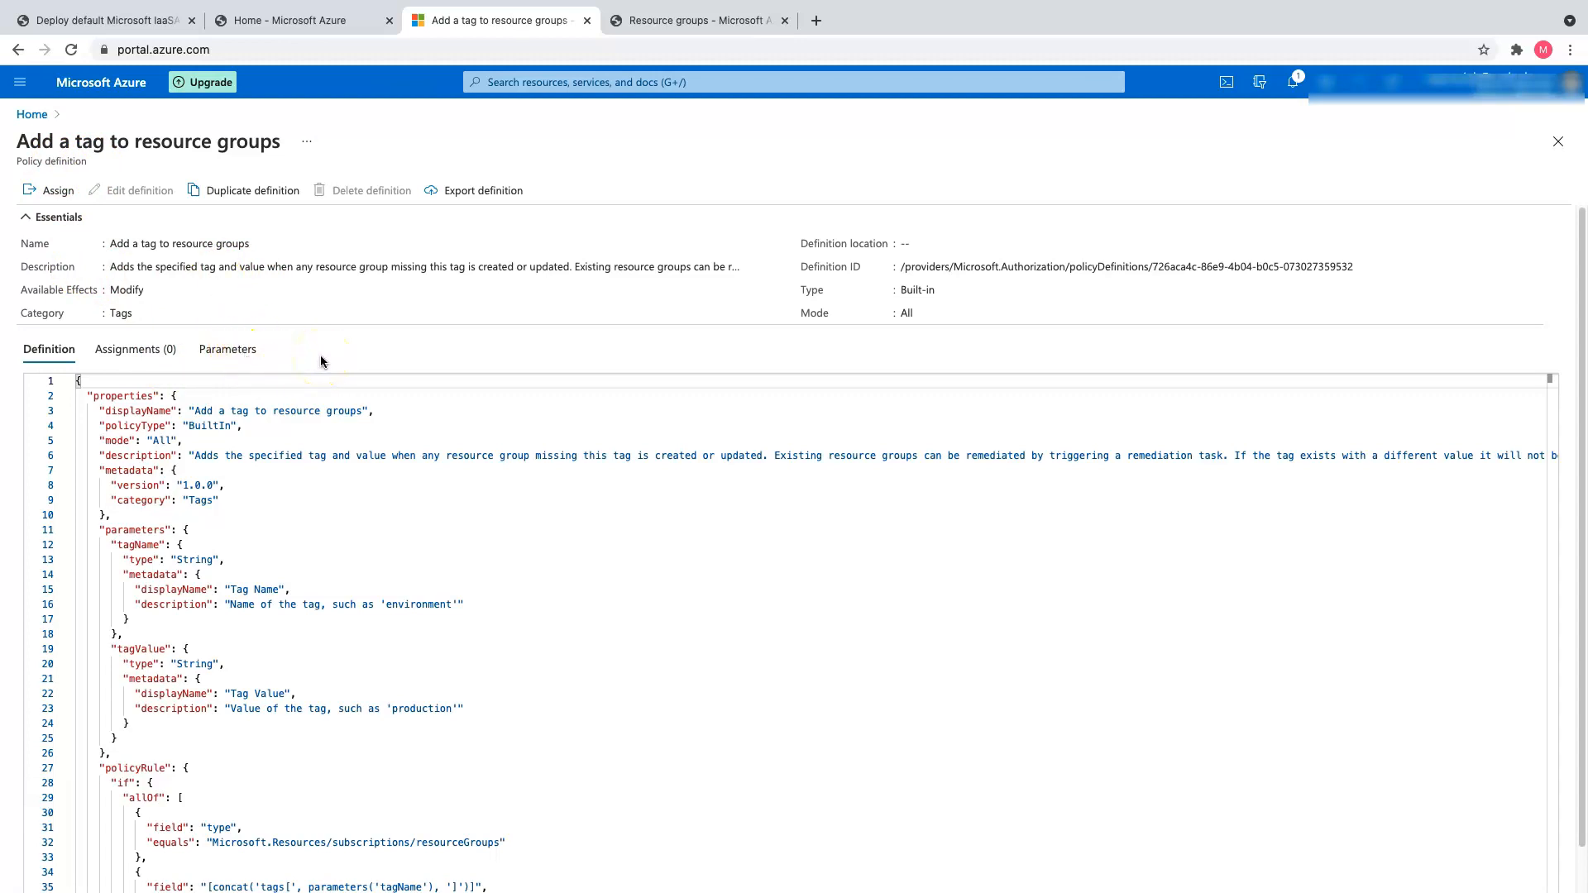
# Start assigning the "Add a tag to resource groups" policy definition with the Free Trial subscription as scope
pyautogui.click(51, 191)
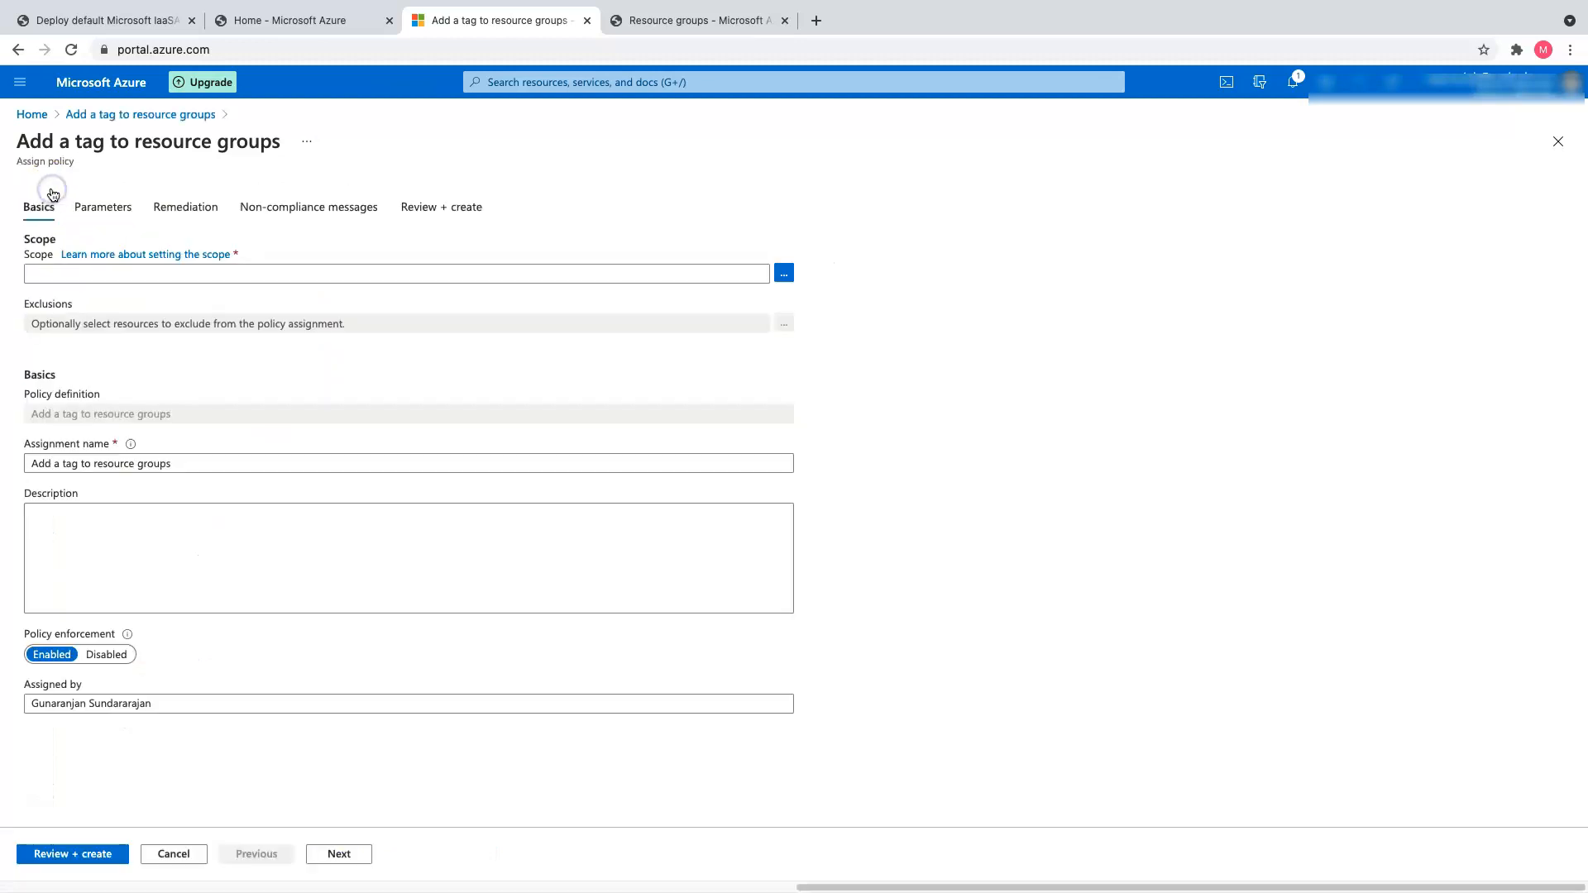
pyautogui.click(783, 274)
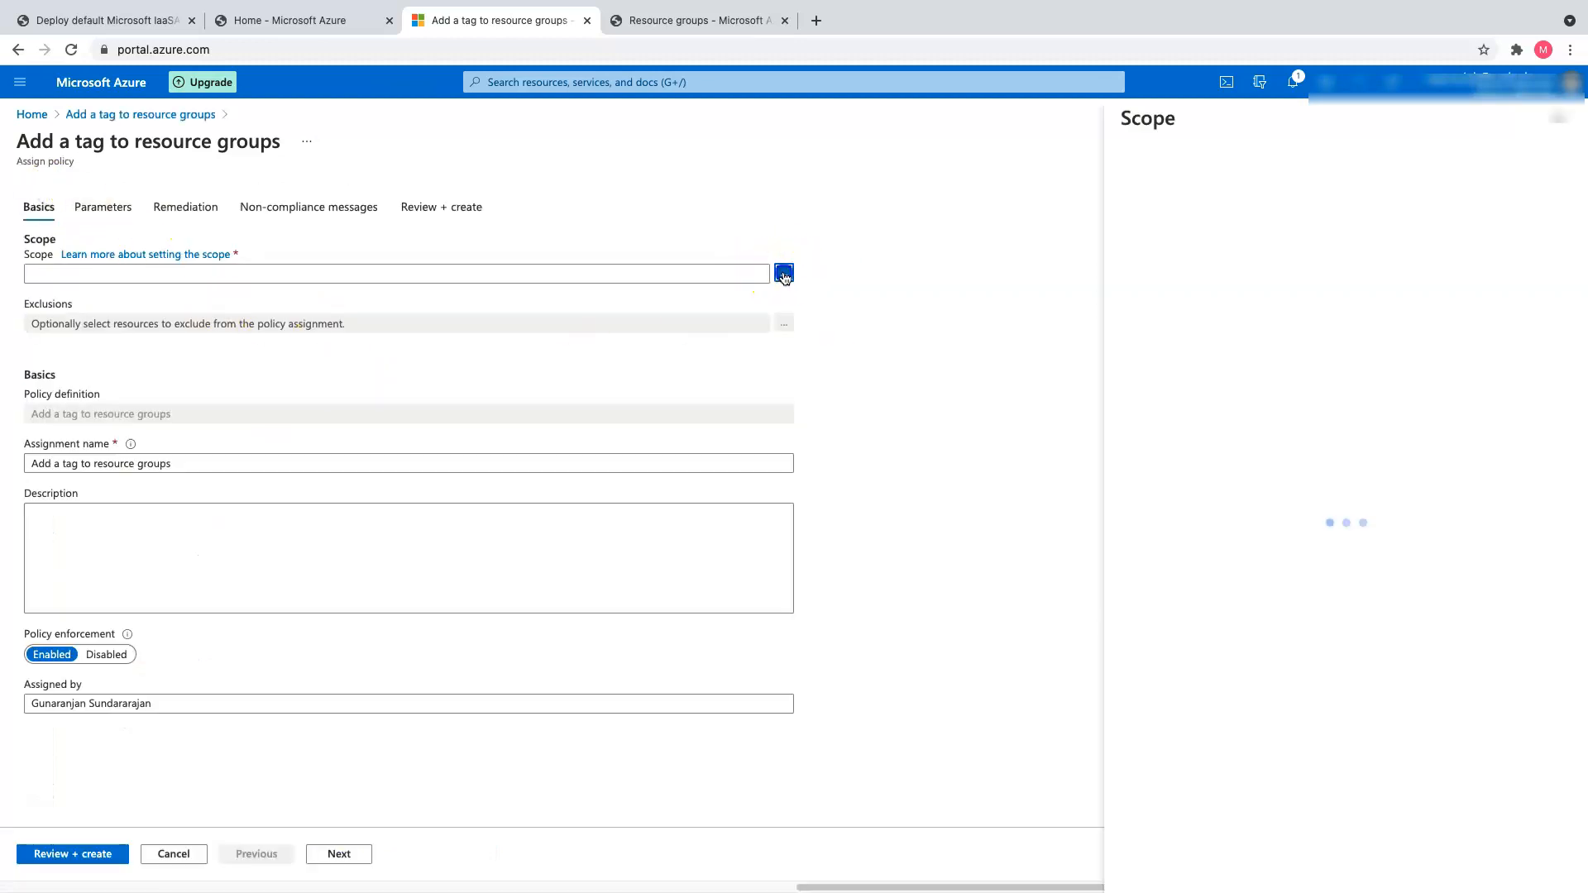
pyautogui.click(1223, 270)
pyautogui.click(1191, 323)
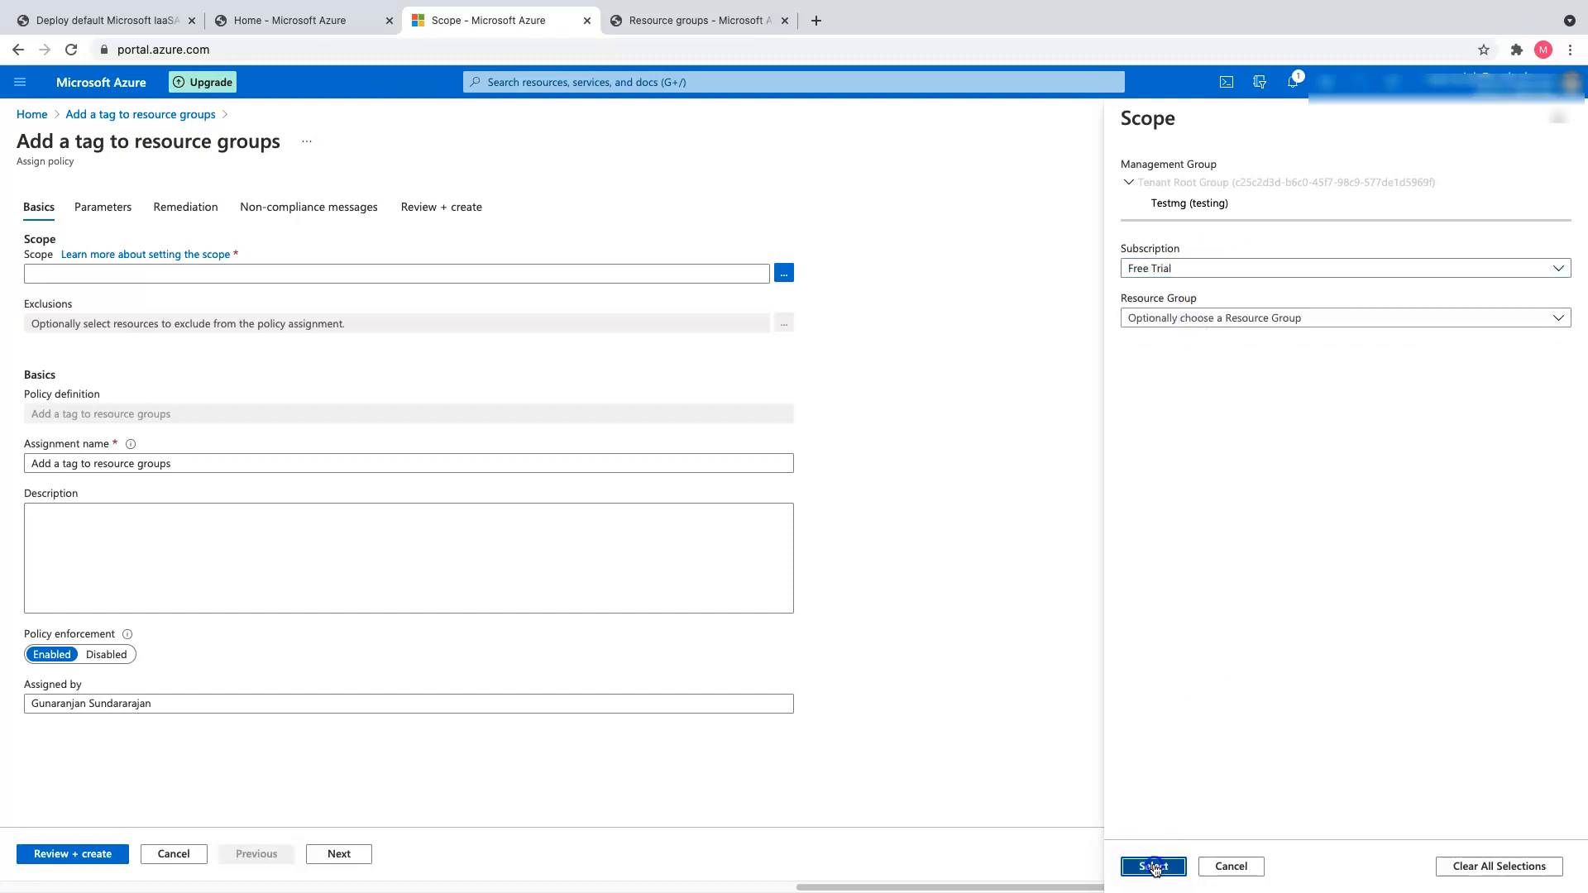
pyautogui.click(1155, 867)
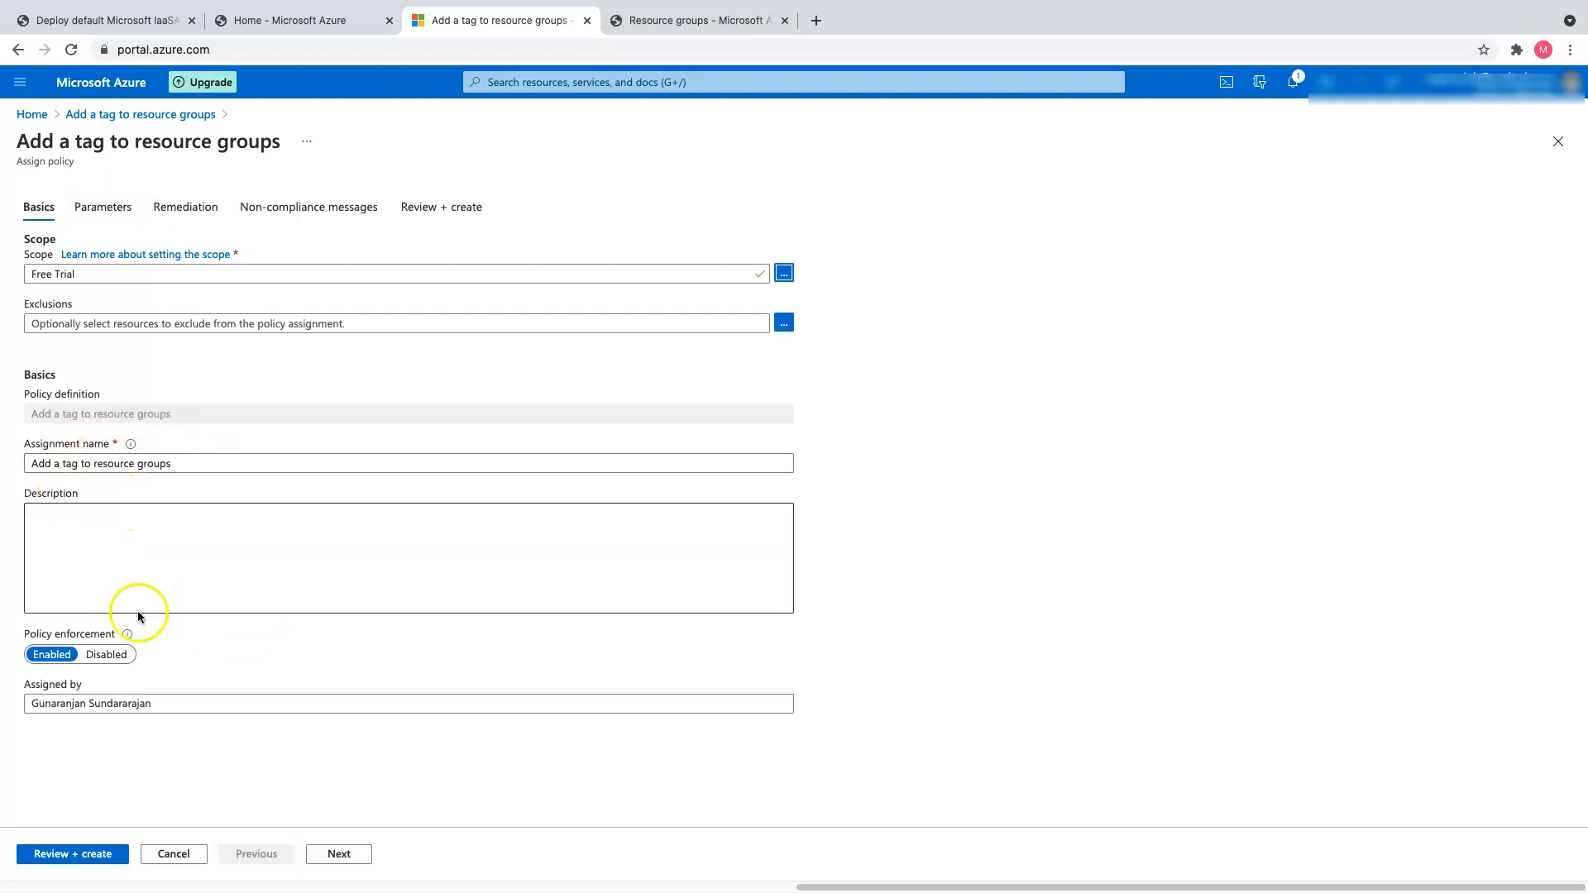
# Set the policy assignment's parameters to tag name Env and tag value Production
pyautogui.click(106, 206)
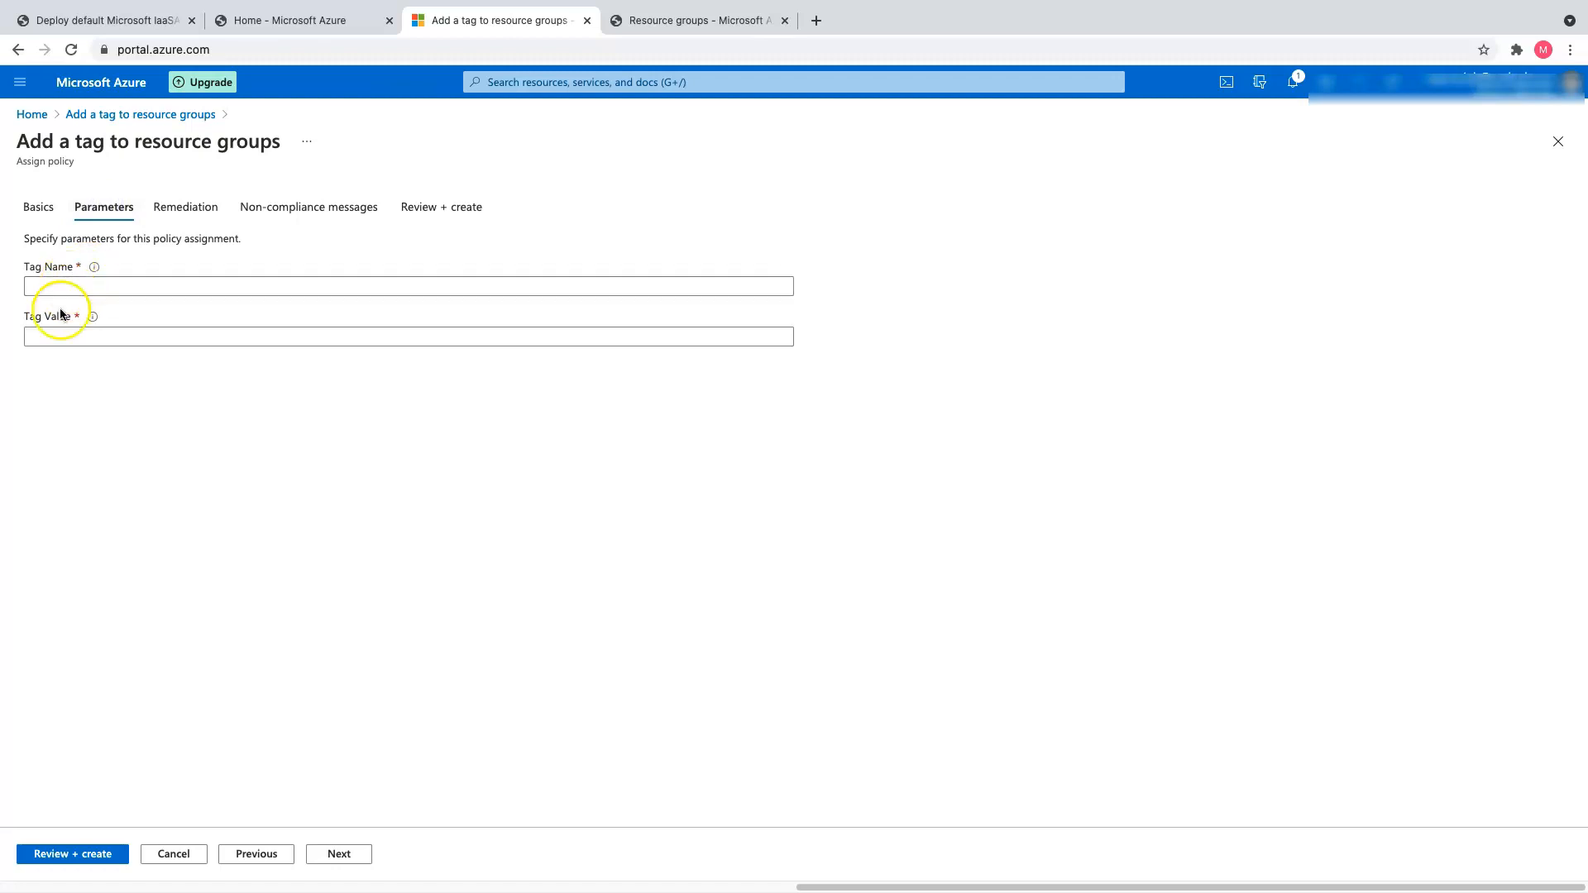
pyautogui.click(82, 289)
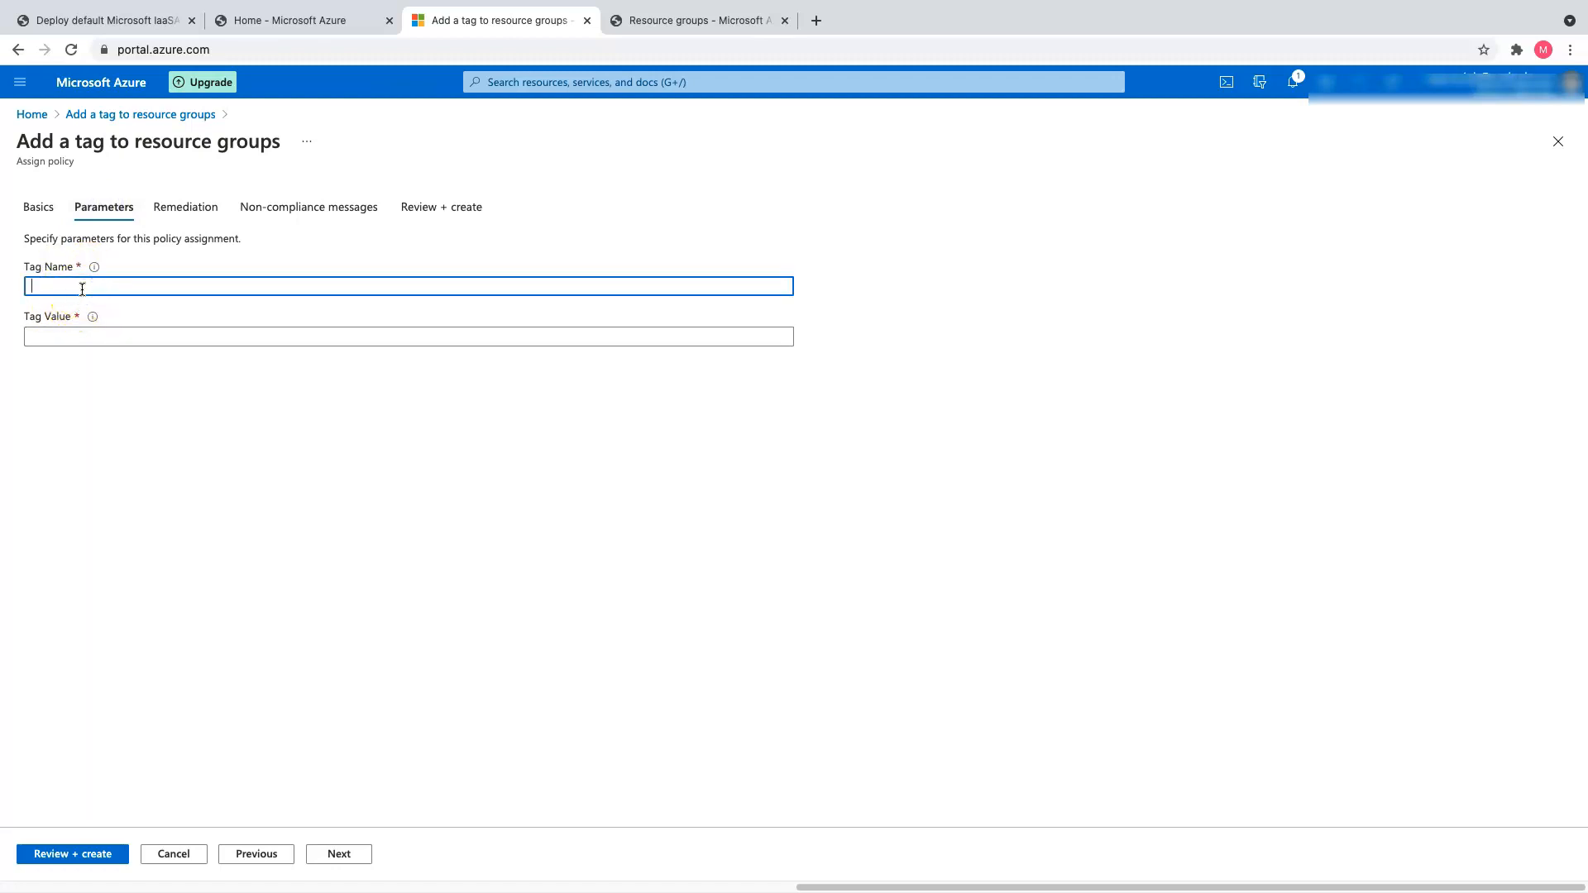
pyautogui.write('Env')
pyautogui.press('Tab')
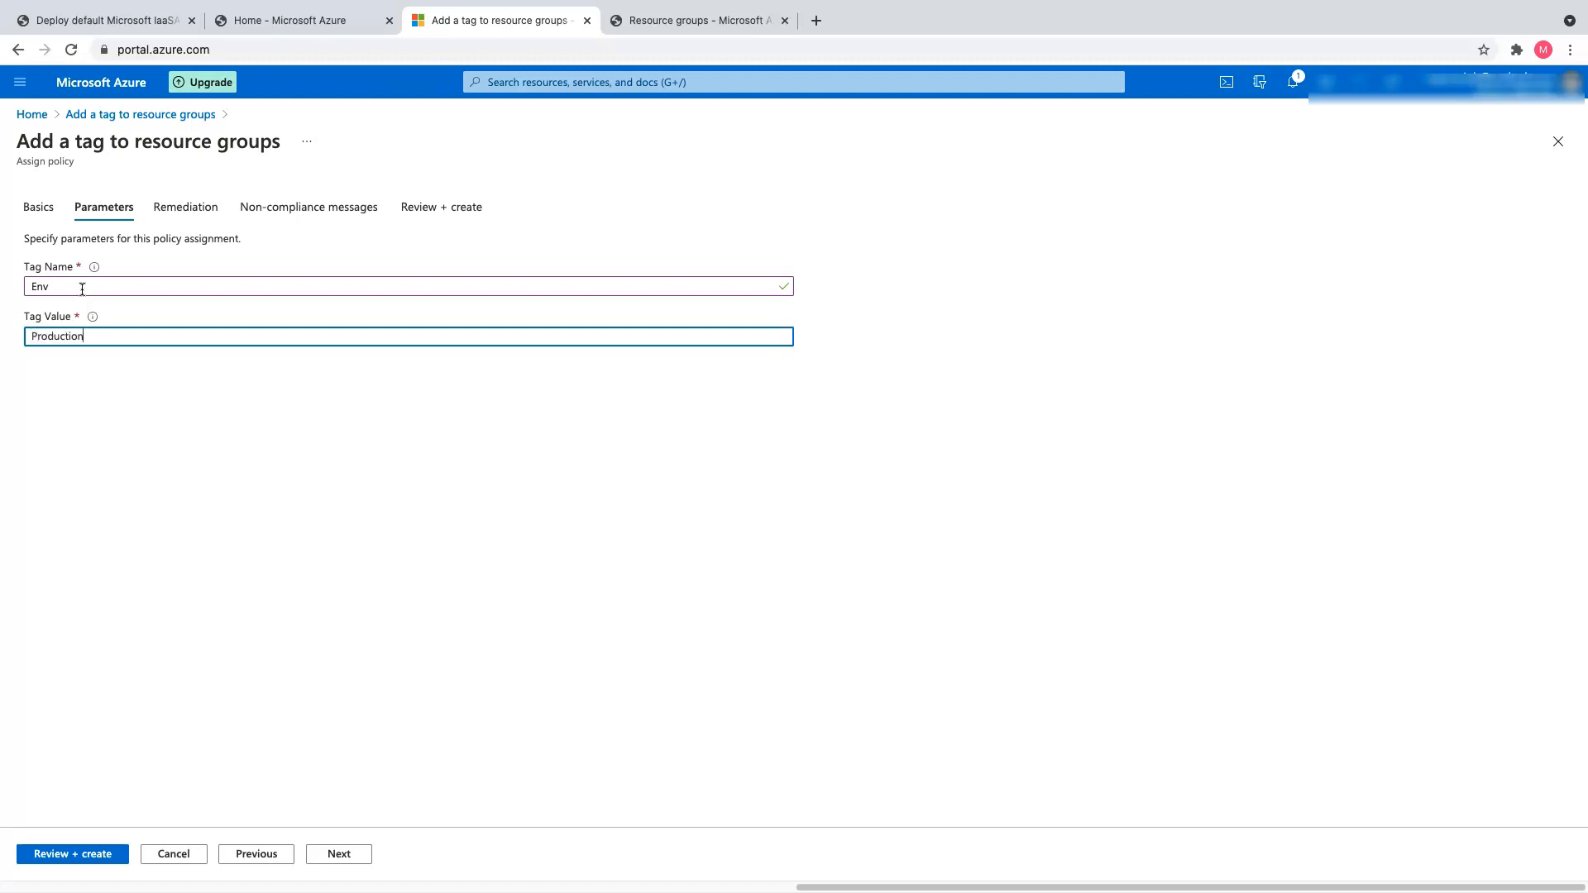
# Enable a remediation task for "Add a tag to resource groups" and create the policy assignment
pyautogui.click(186, 207)
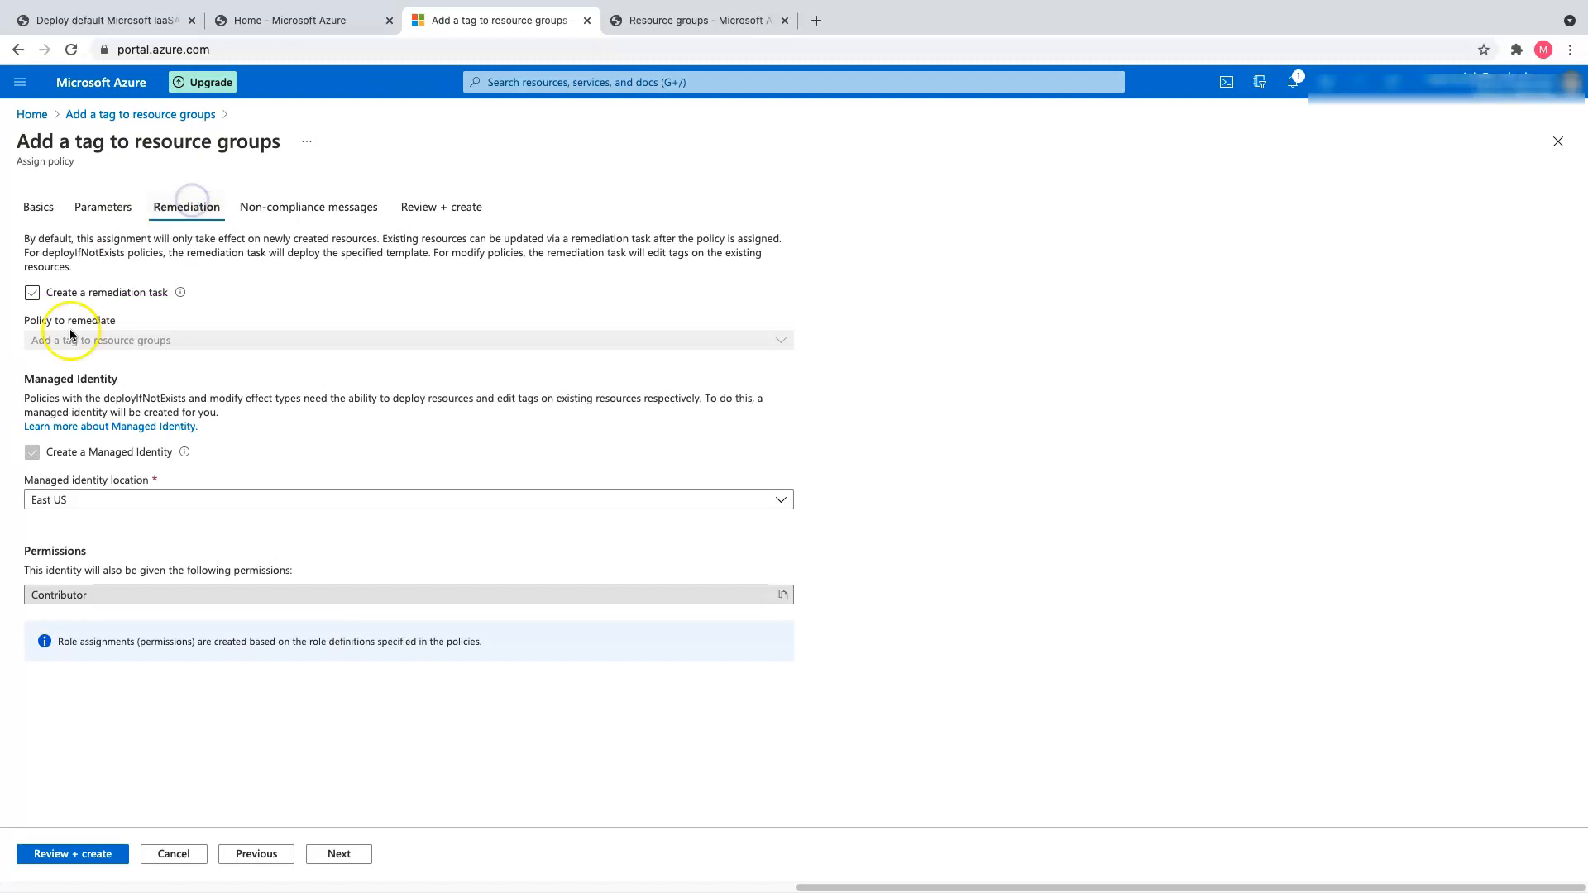
pyautogui.click(33, 293)
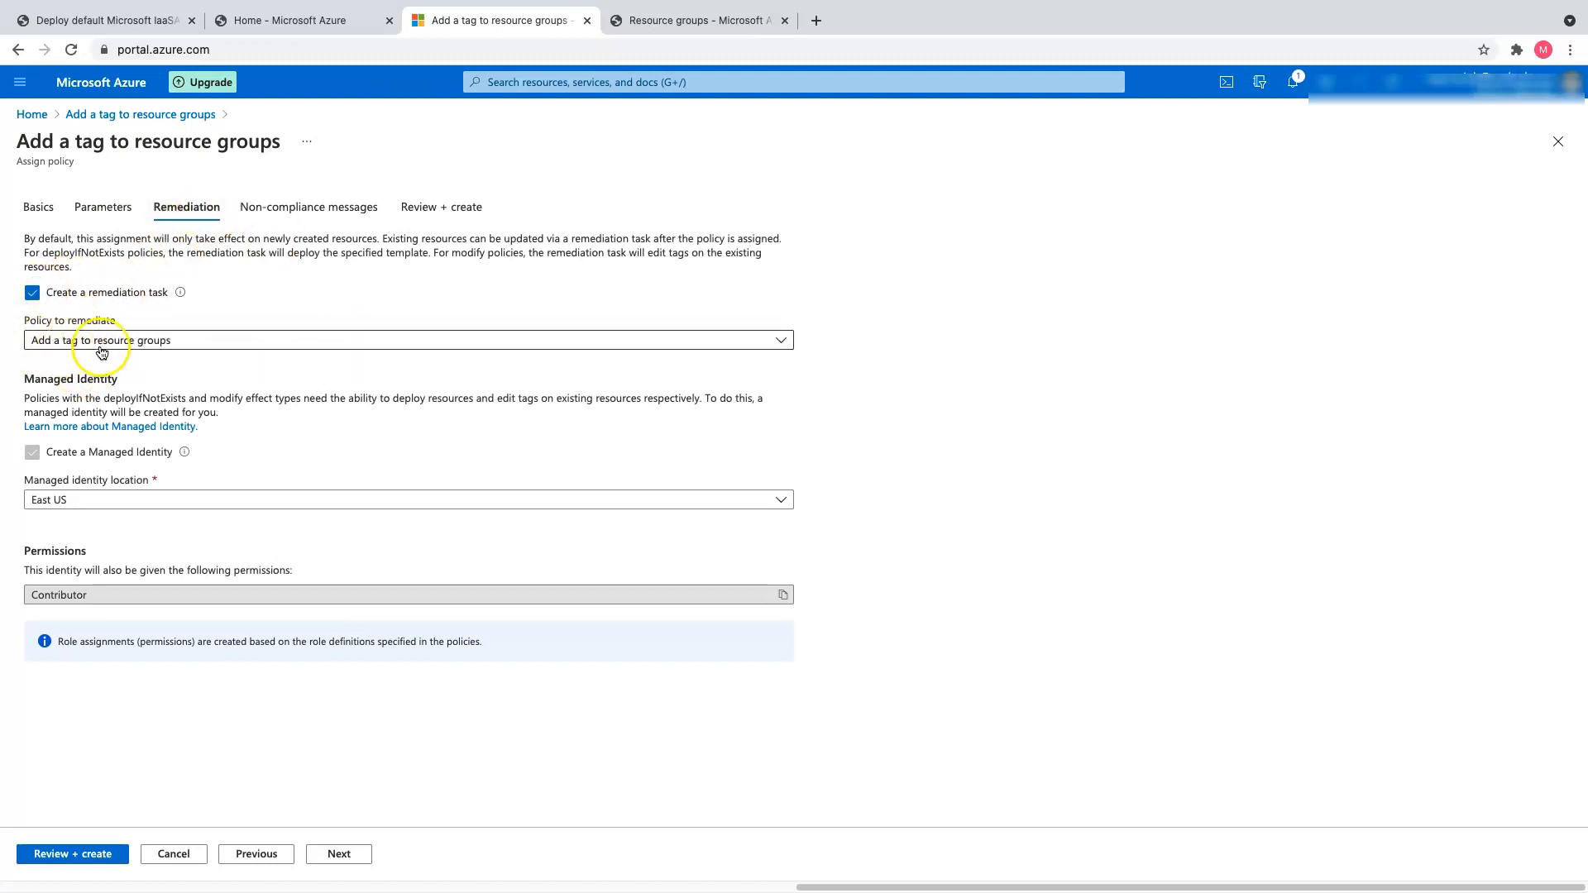
pyautogui.click(412, 342)
pyautogui.click(413, 362)
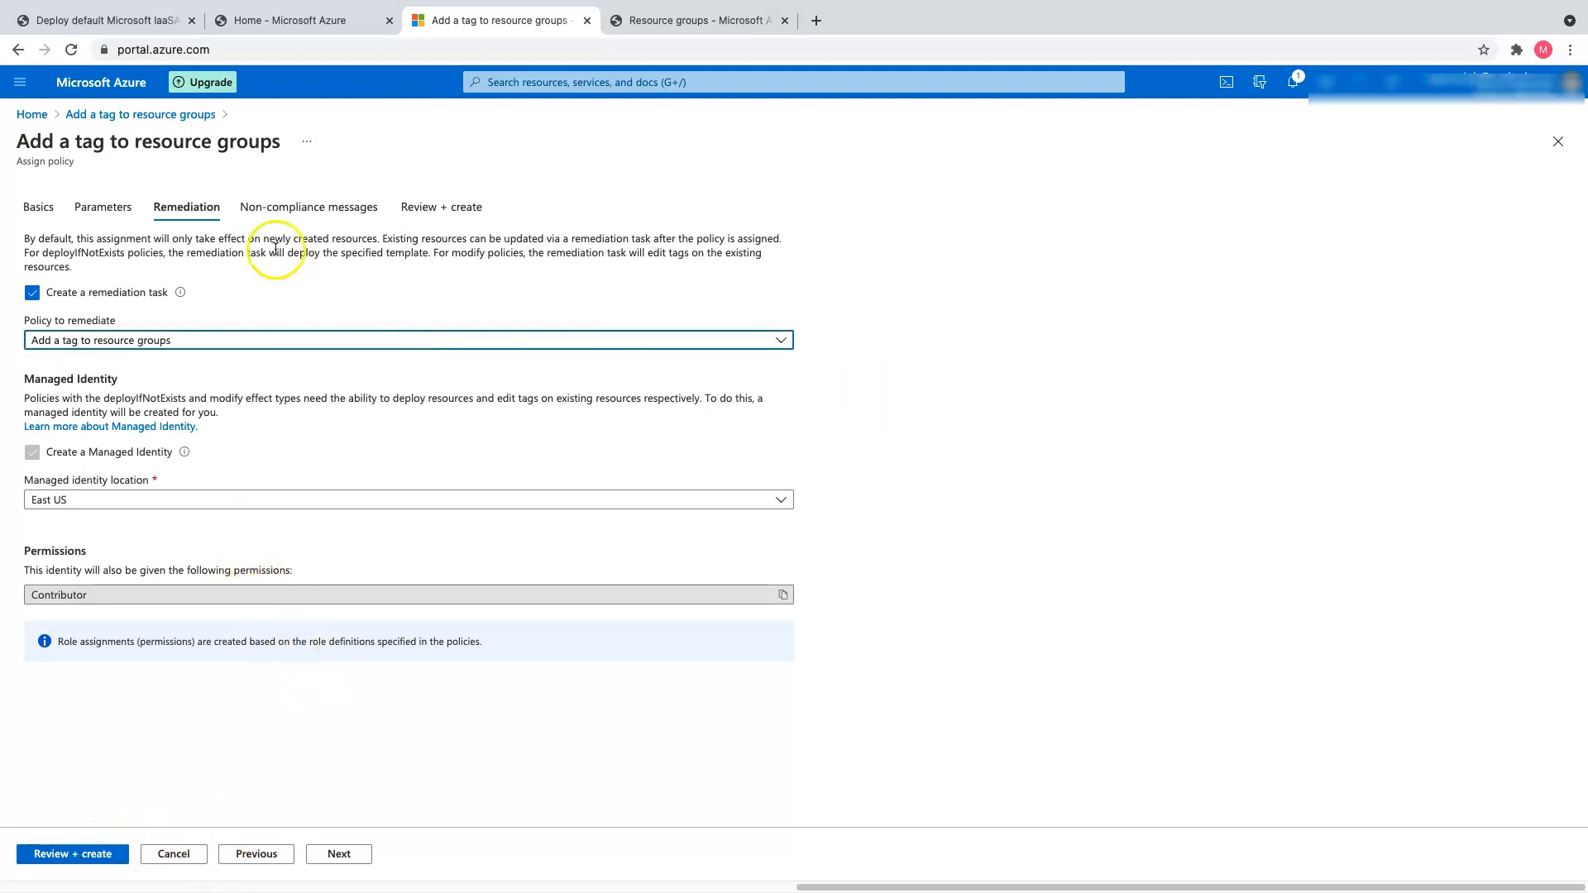
pyautogui.click(71, 853)
pyautogui.click(61, 858)
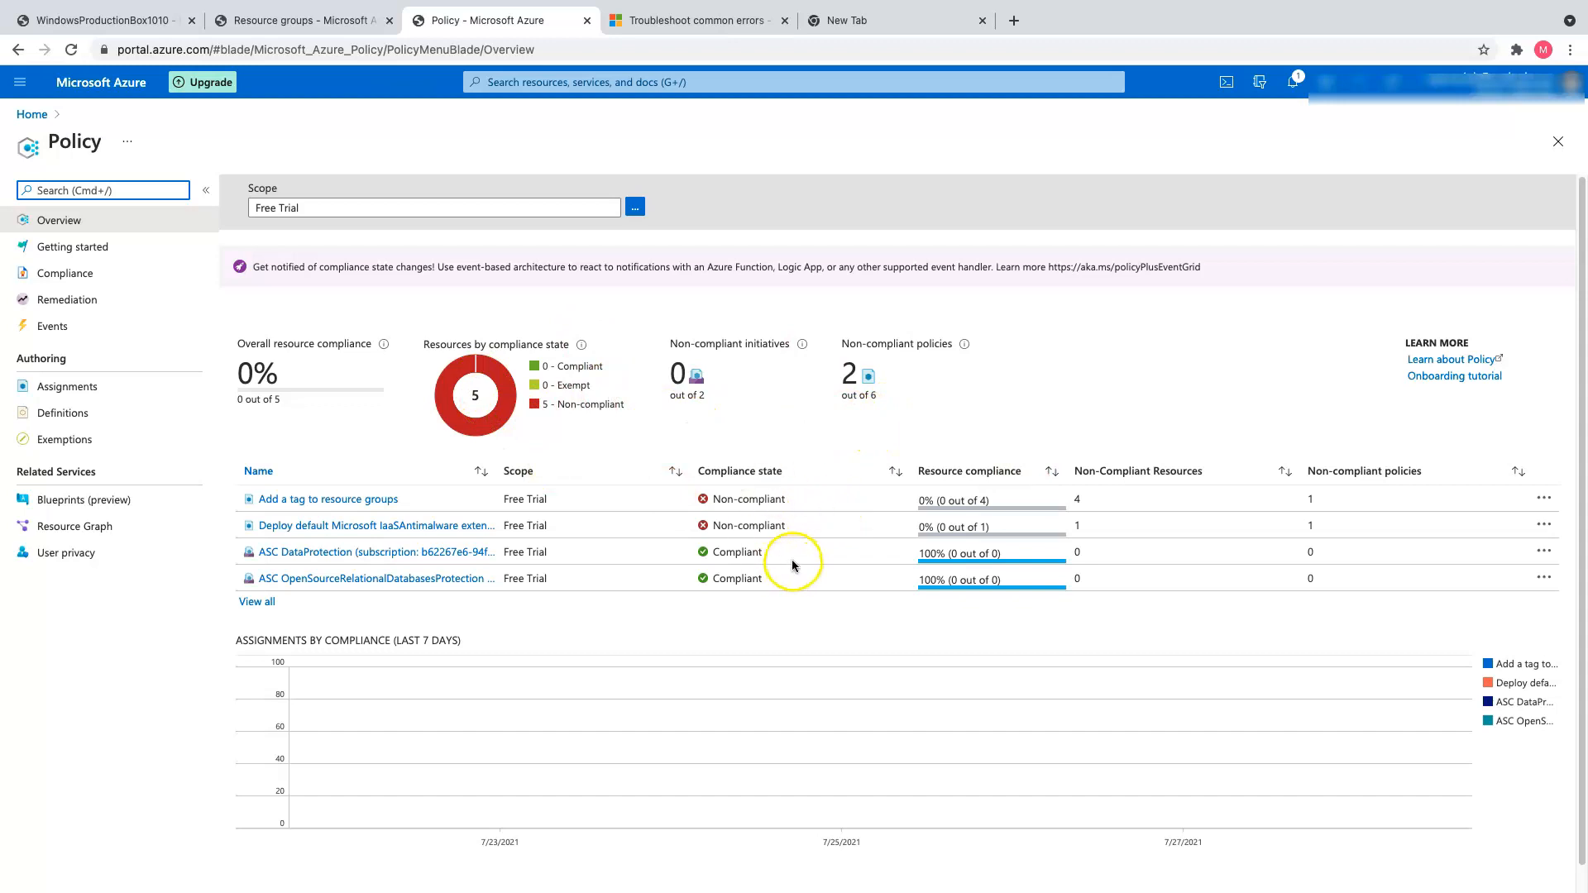
# Read in the Azure Policy troubleshooting article how long new assignments, updated resources and standard compliance scans take
pyautogui.click(726, 24)
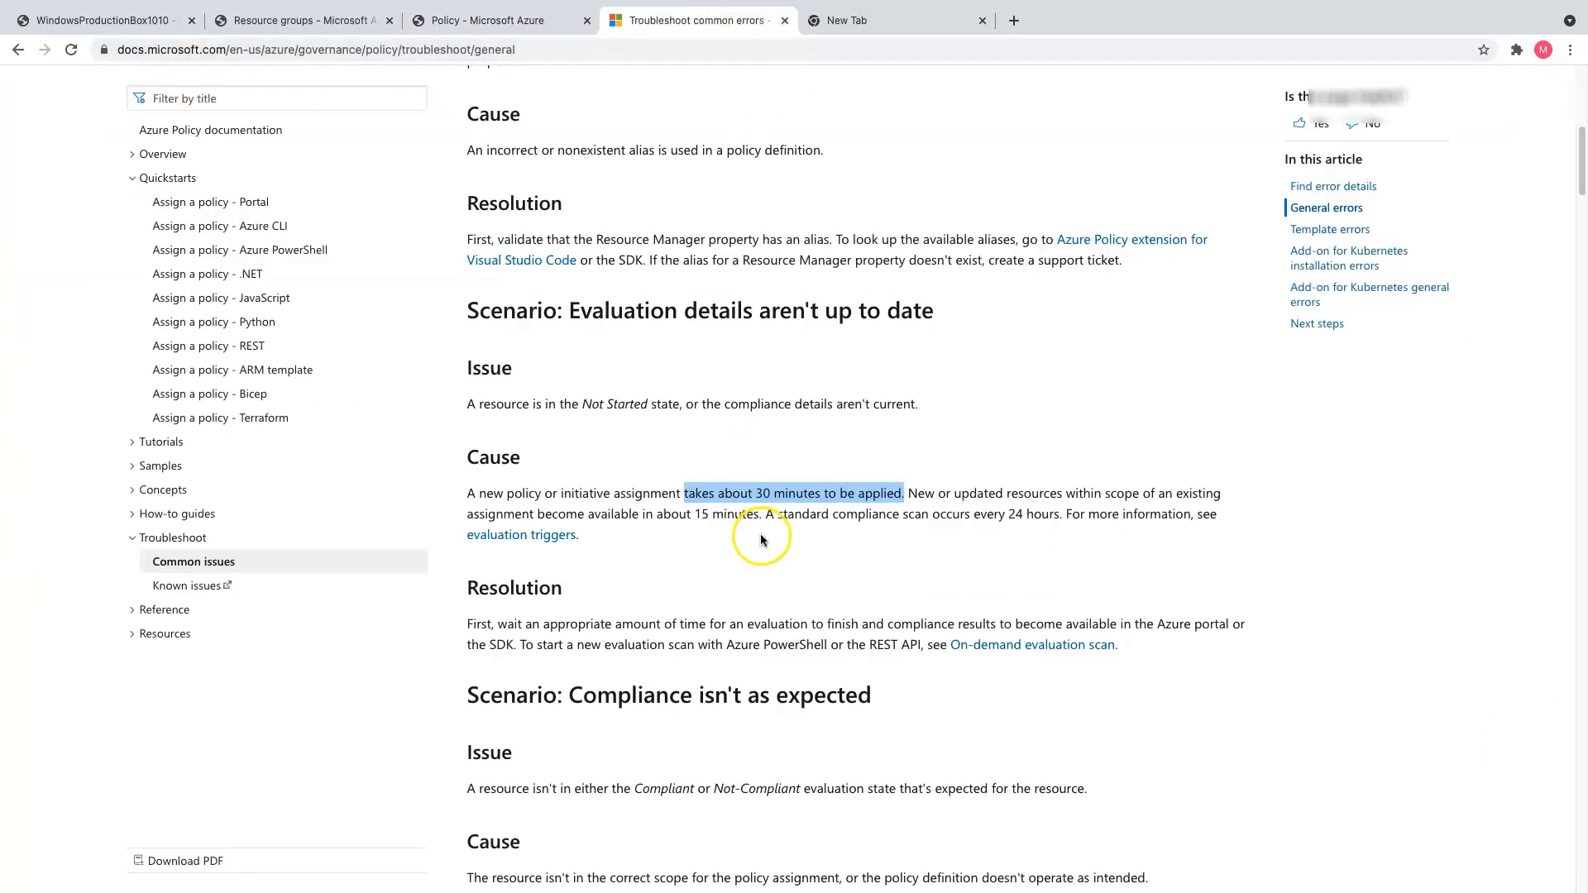
pyautogui.click(468, 494)
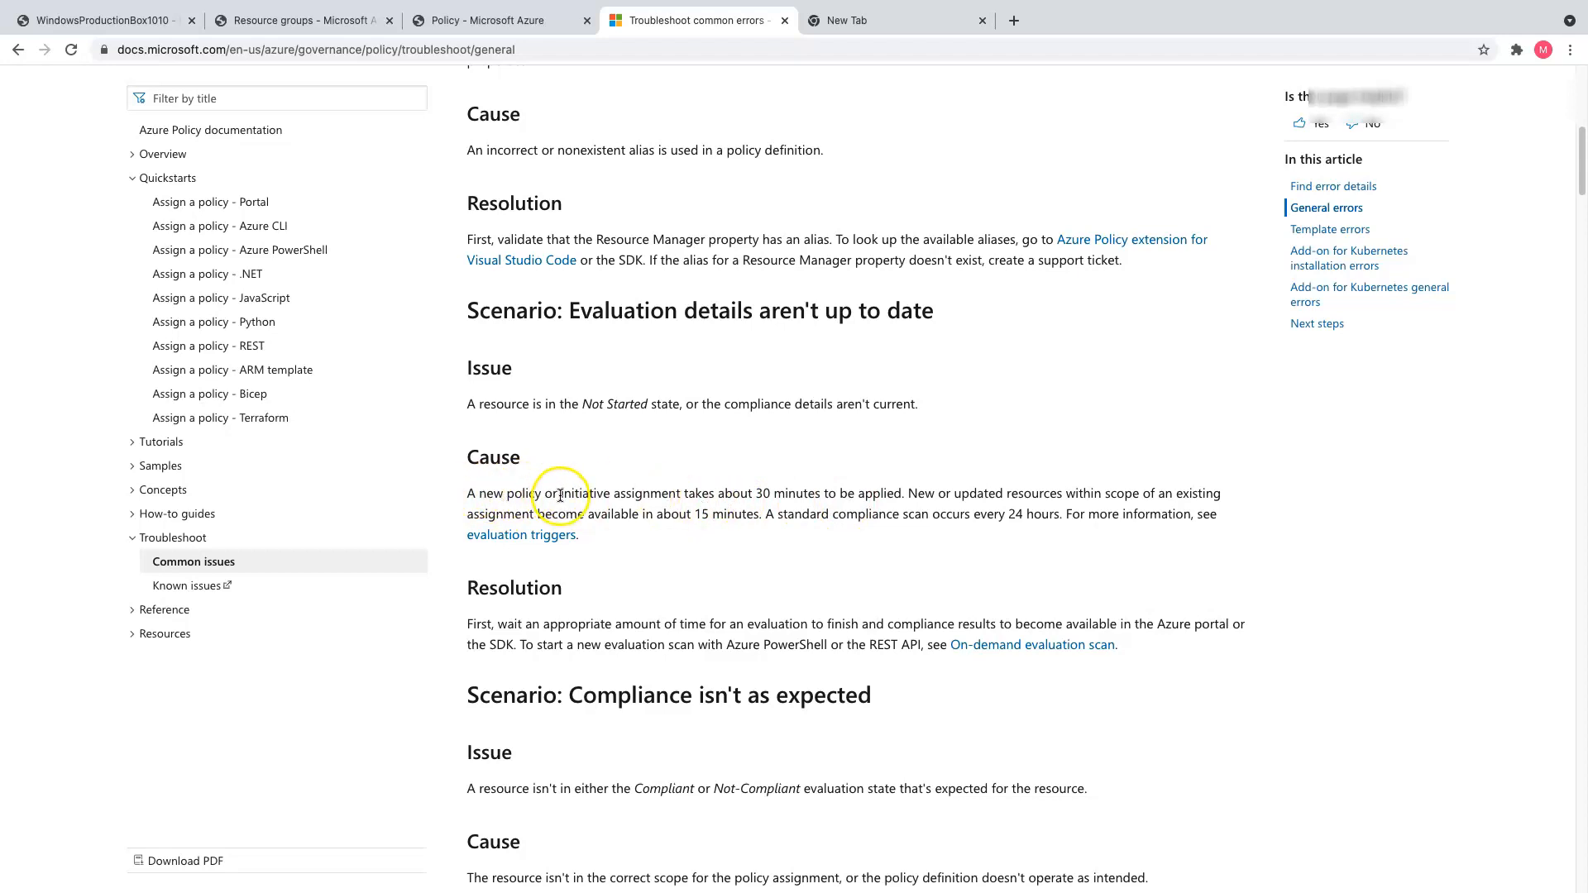
pyautogui.moveTo(683, 494)
pyautogui.mouseDown()
pyautogui.moveTo(903, 493)
pyautogui.moveTo(697, 488)
pyautogui.mouseUp()
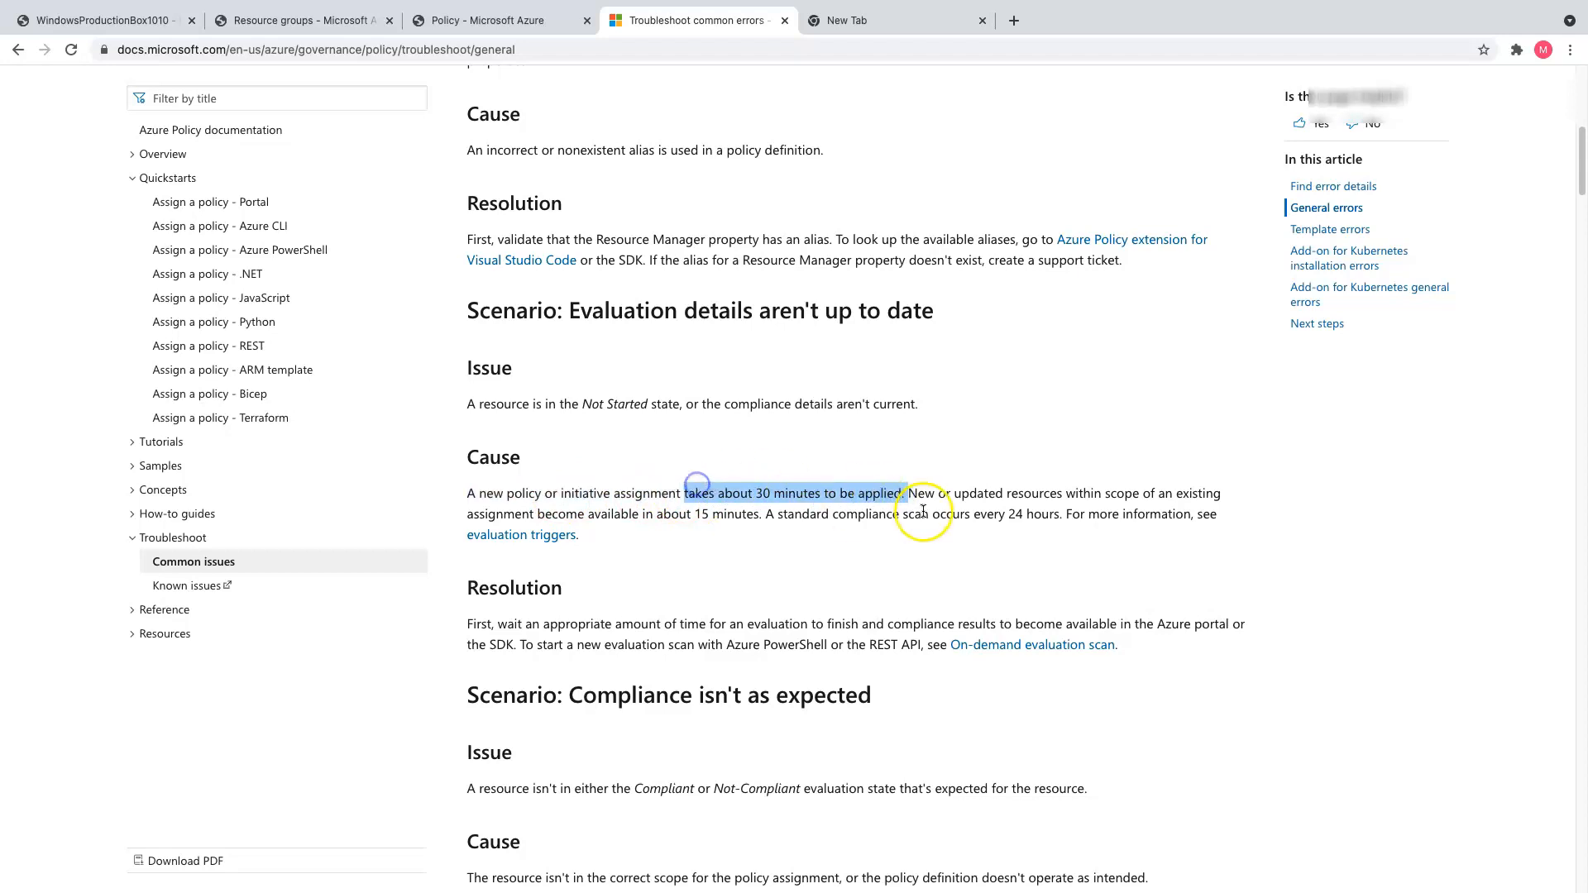
pyautogui.click(920, 508)
pyautogui.moveTo(1112, 494); pyautogui.dragTo(755, 514)
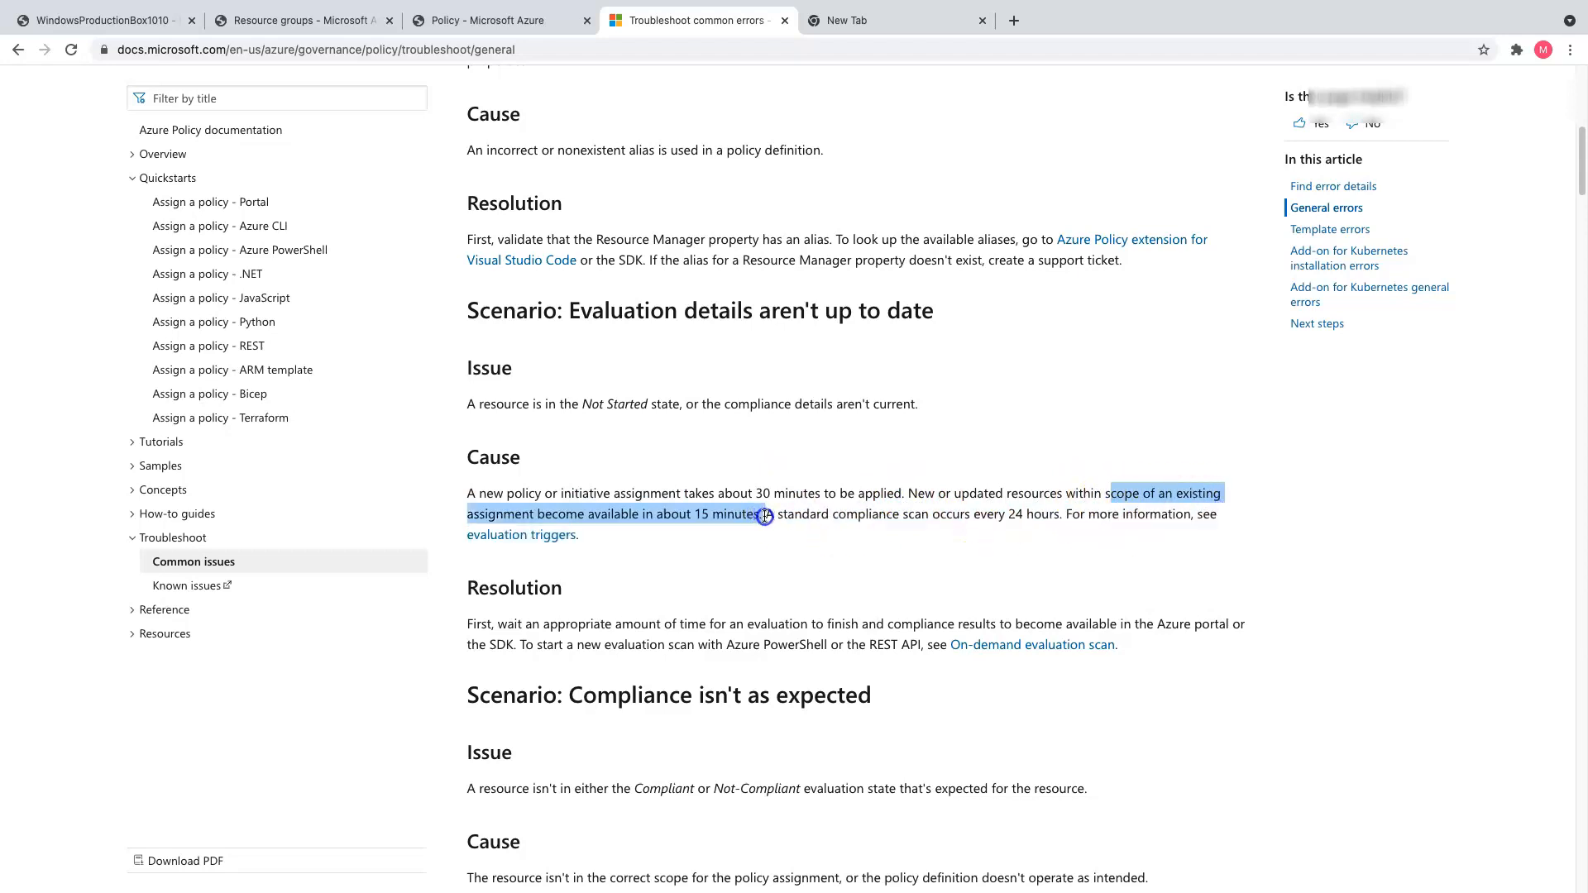
pyautogui.click(875, 560)
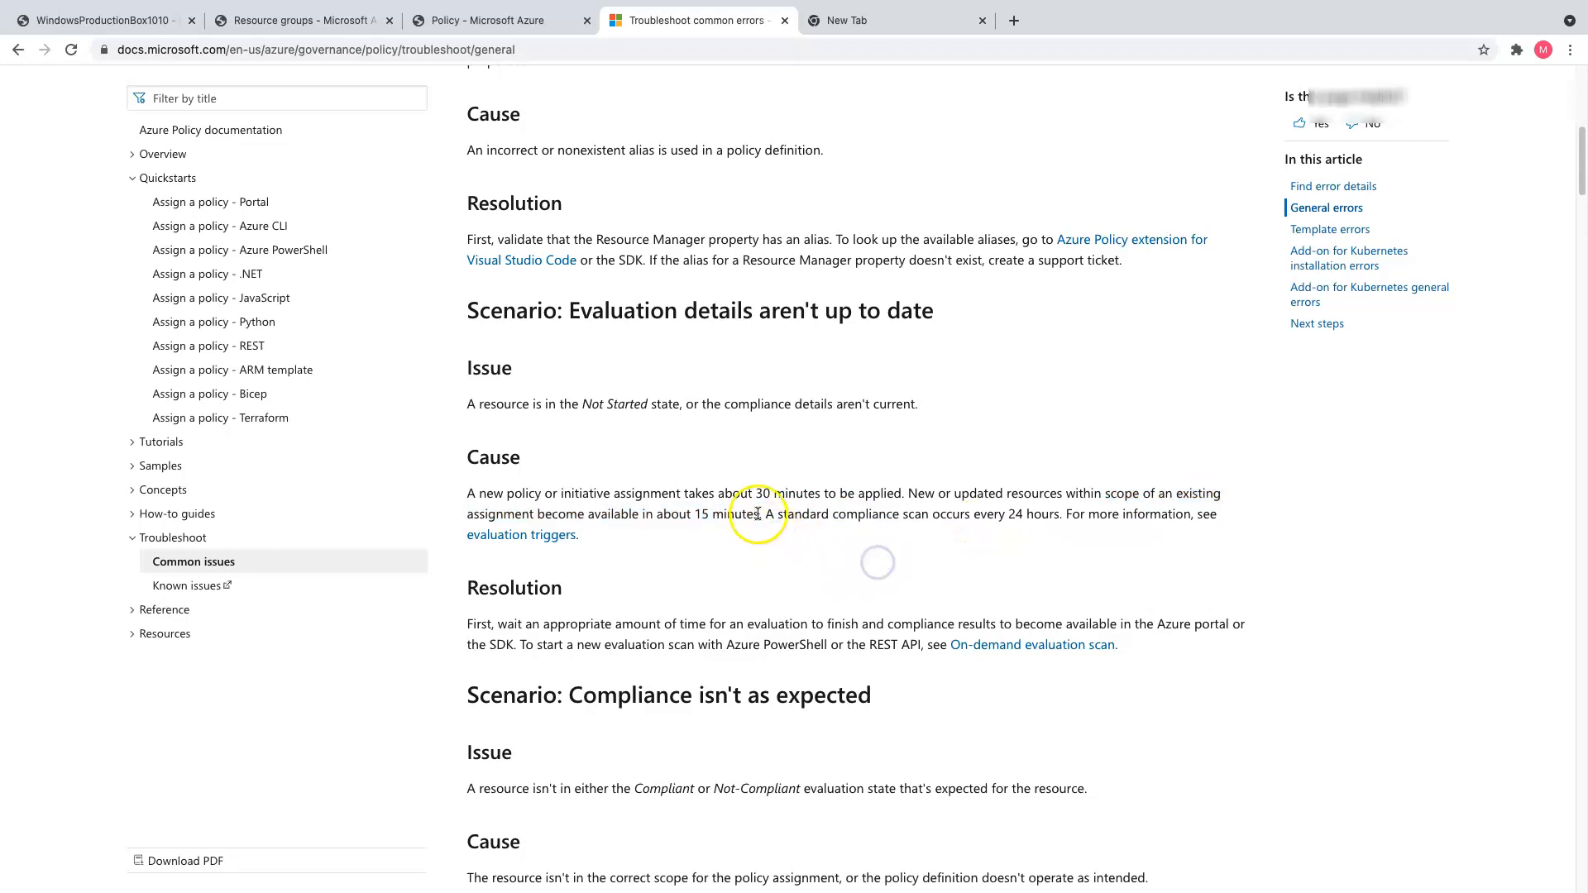
pyautogui.moveTo(1059, 515); pyautogui.dragTo(769, 515)
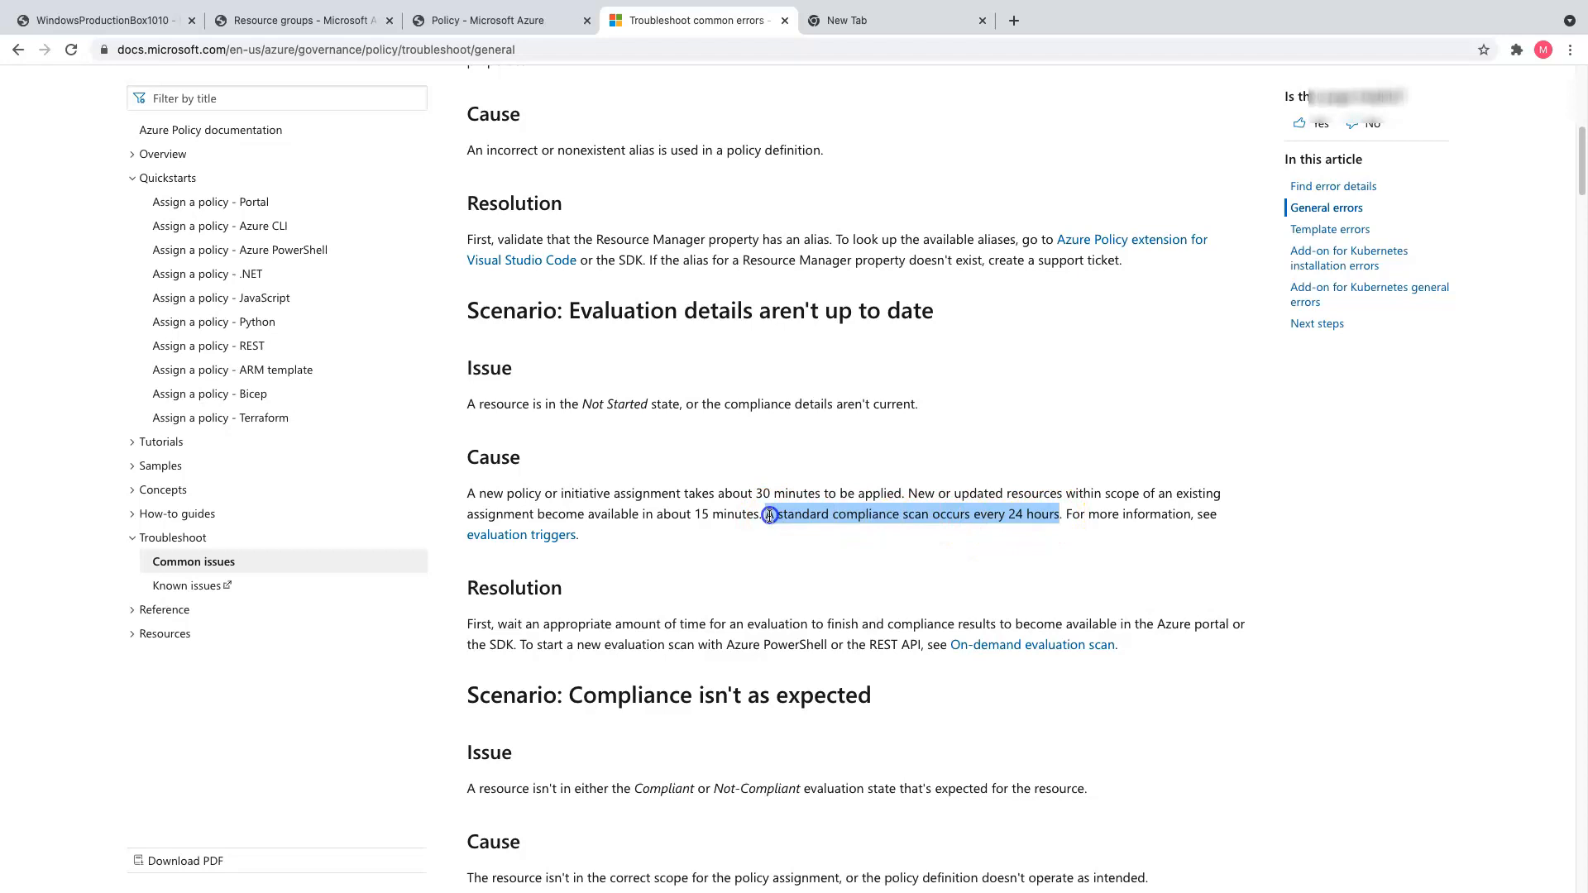
pyautogui.click(468, 493)
pyautogui.moveTo(468, 493); pyautogui.dragTo(1036, 506)
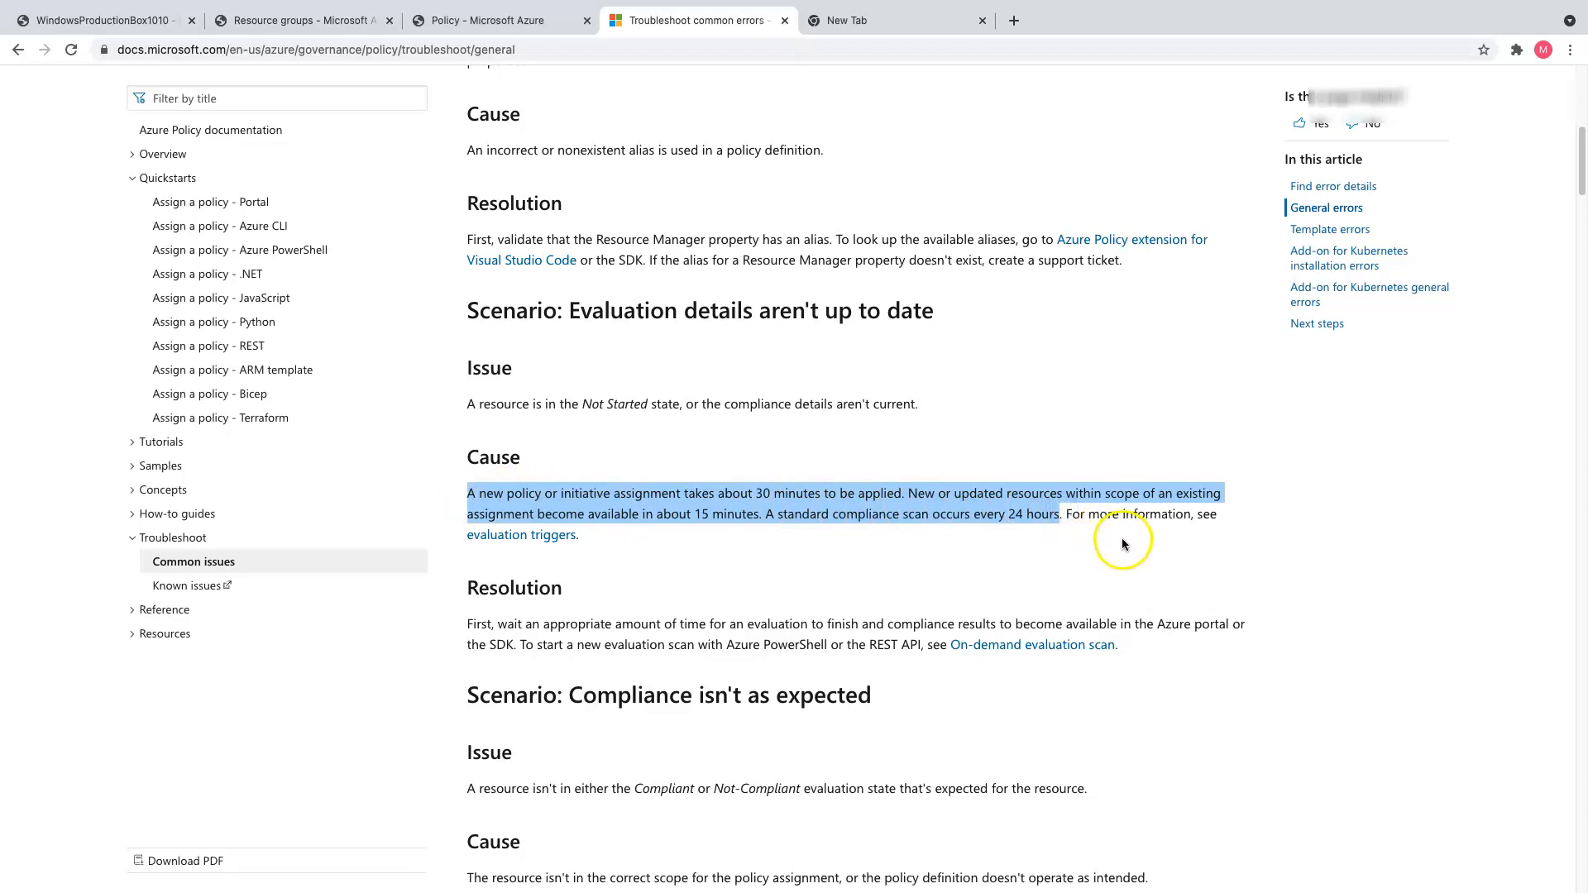
pyautogui.click(1039, 563)
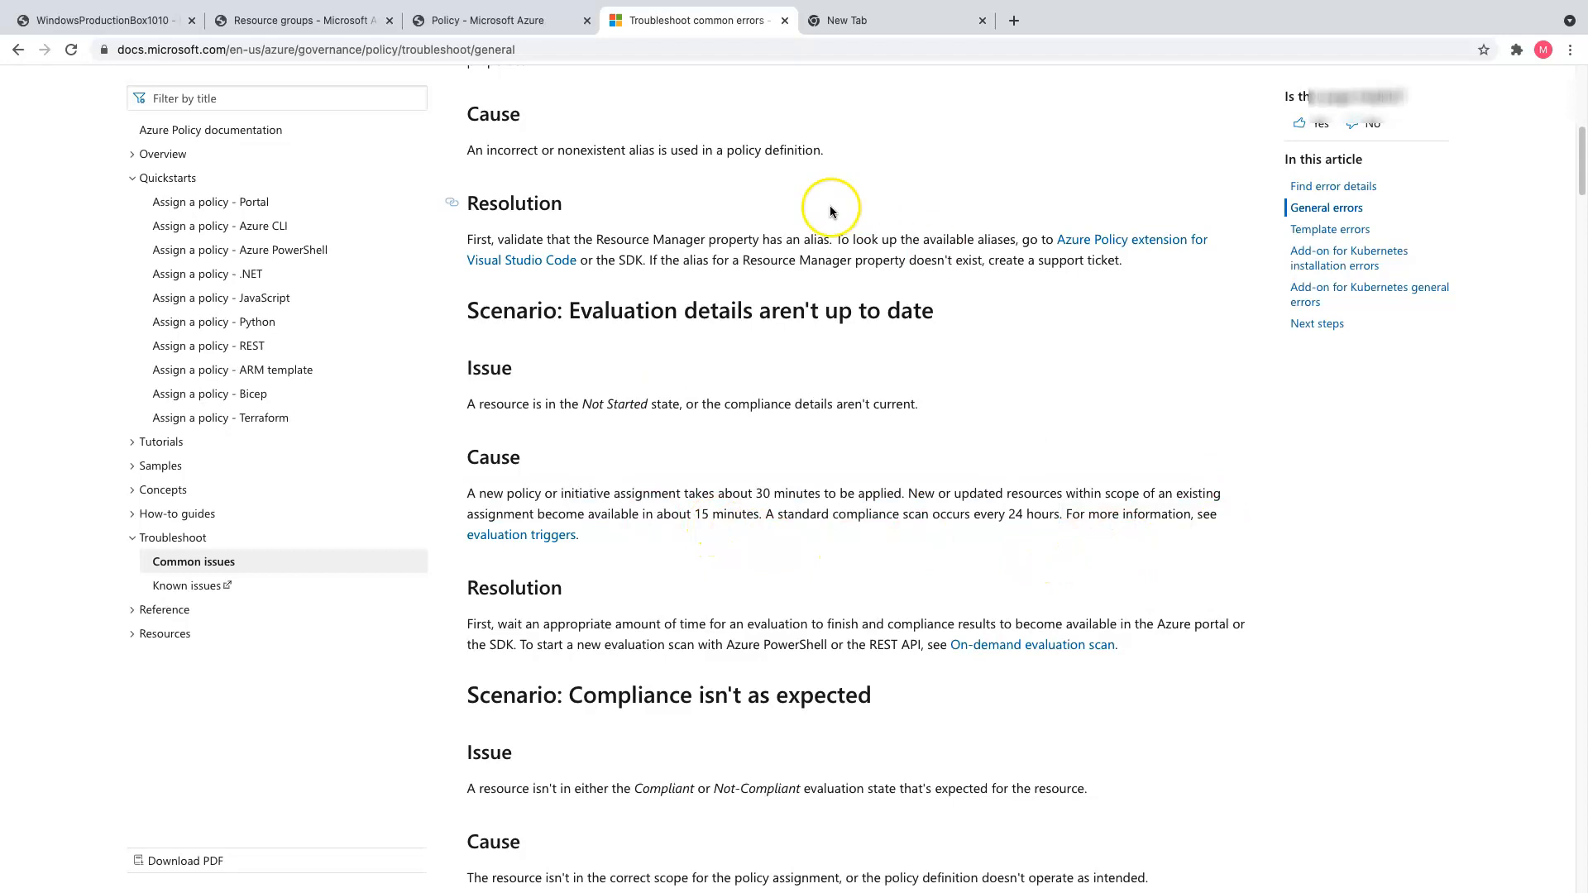
# Check the extensions of the virtual machine WindowsProductionBox1010 and the compliance details of the IaaSAntimalware policy assignment
pyautogui.click(512, 25)
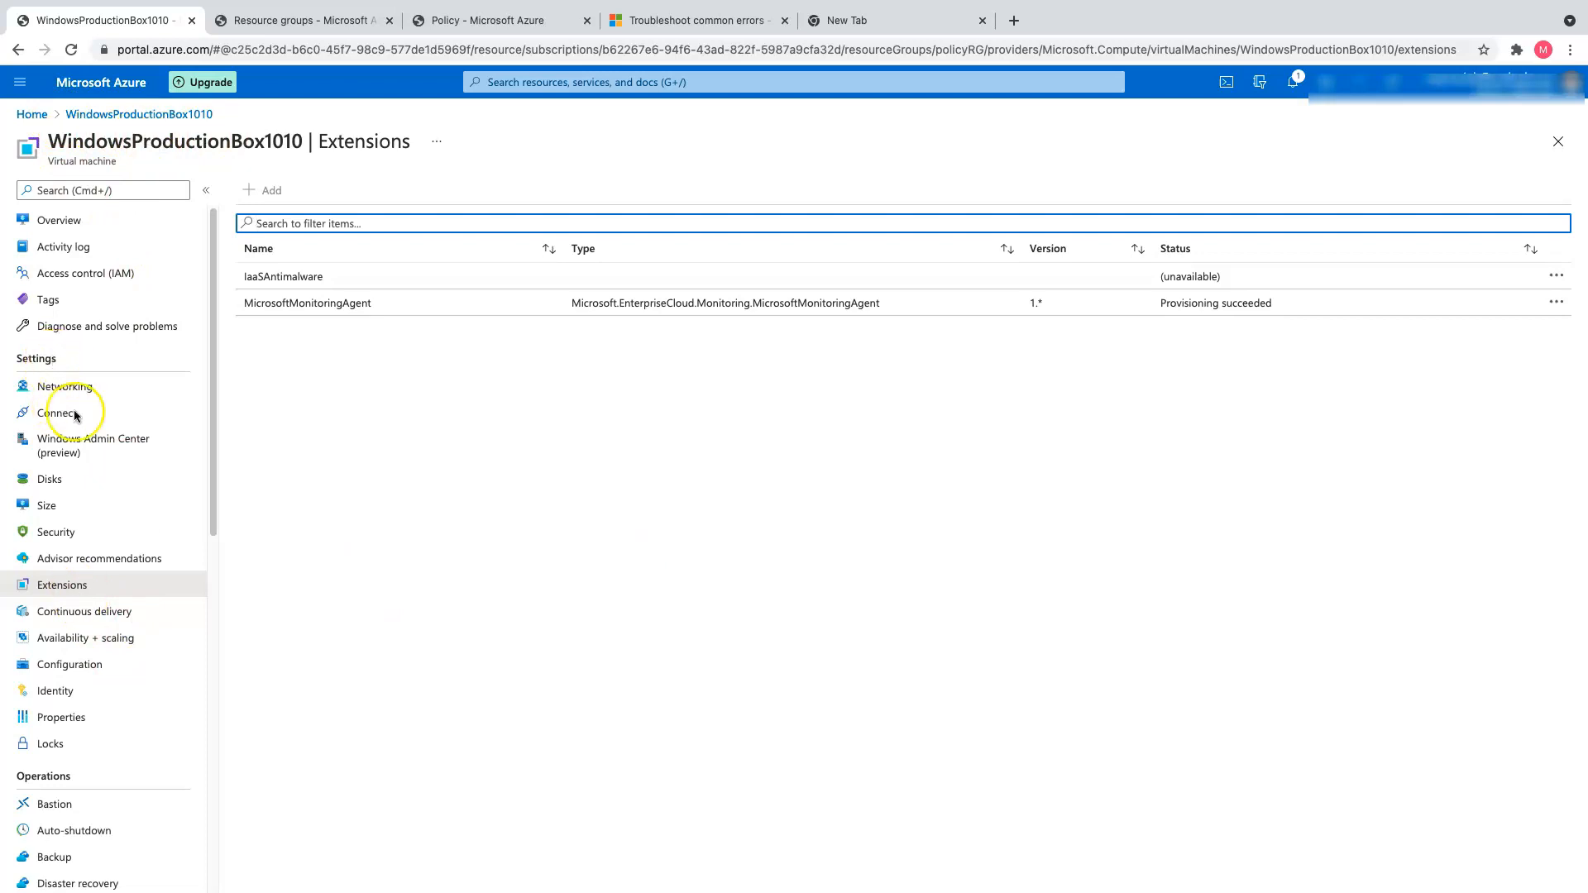
pyautogui.click(80, 589)
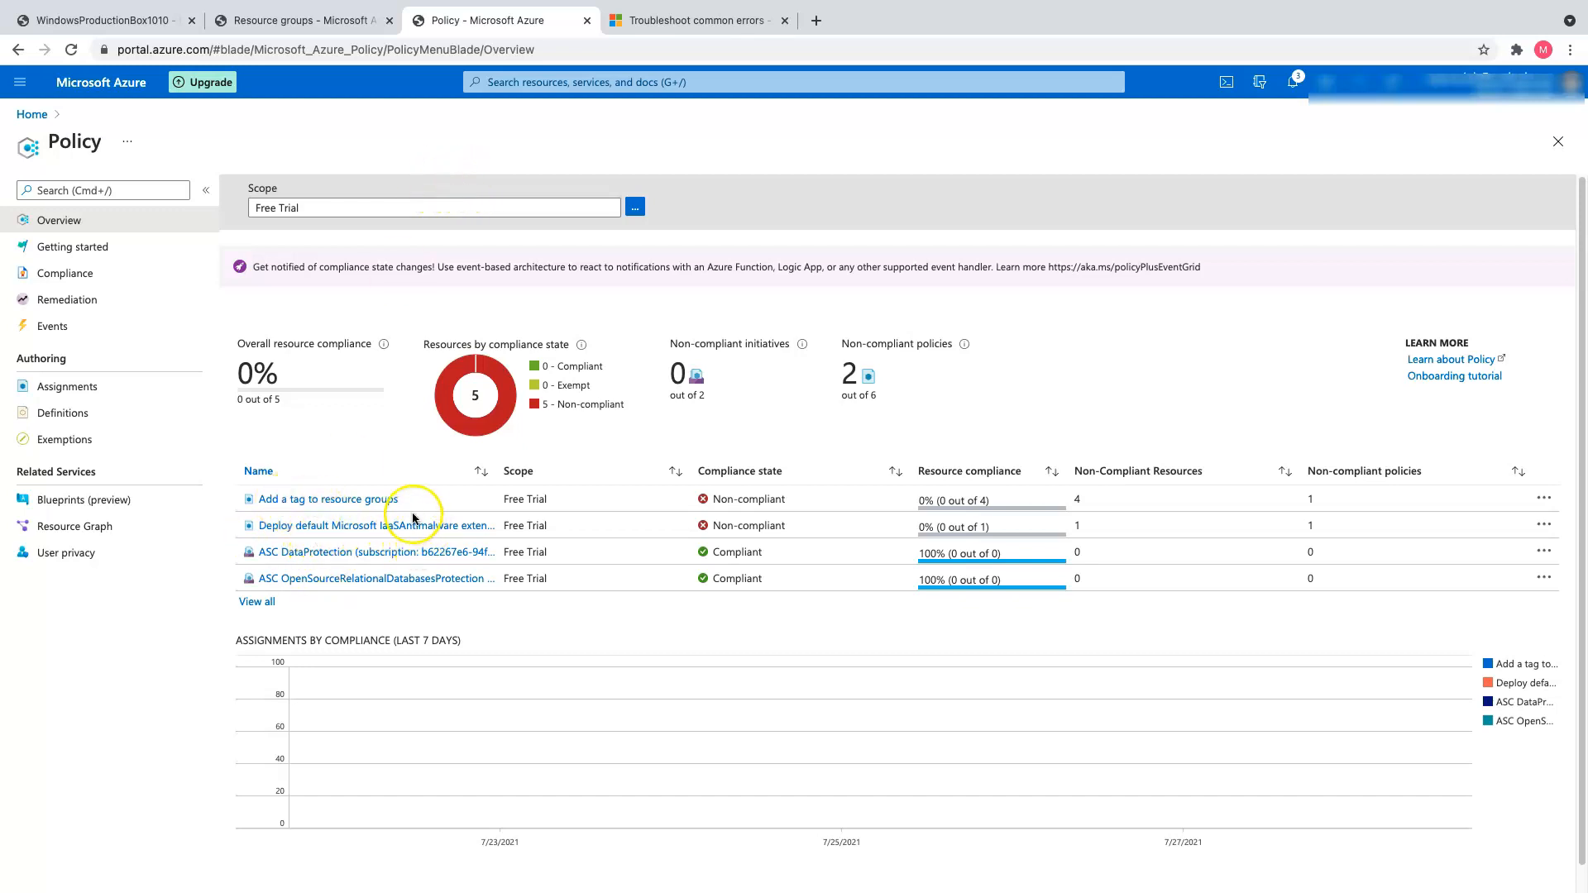
pyautogui.click(443, 526)
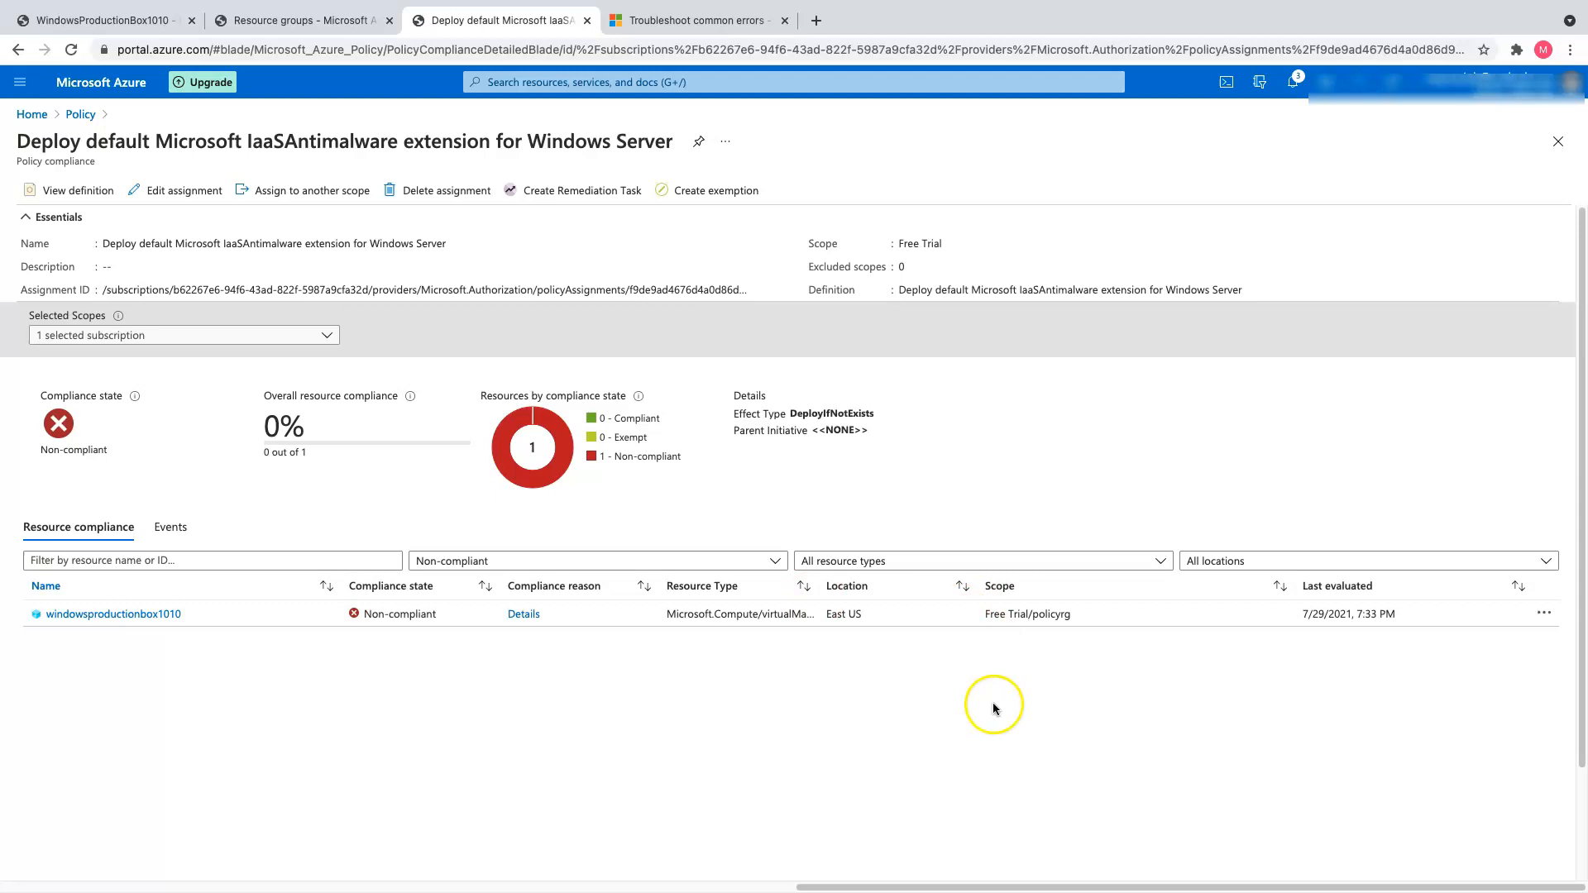
pyautogui.click(100, 20)
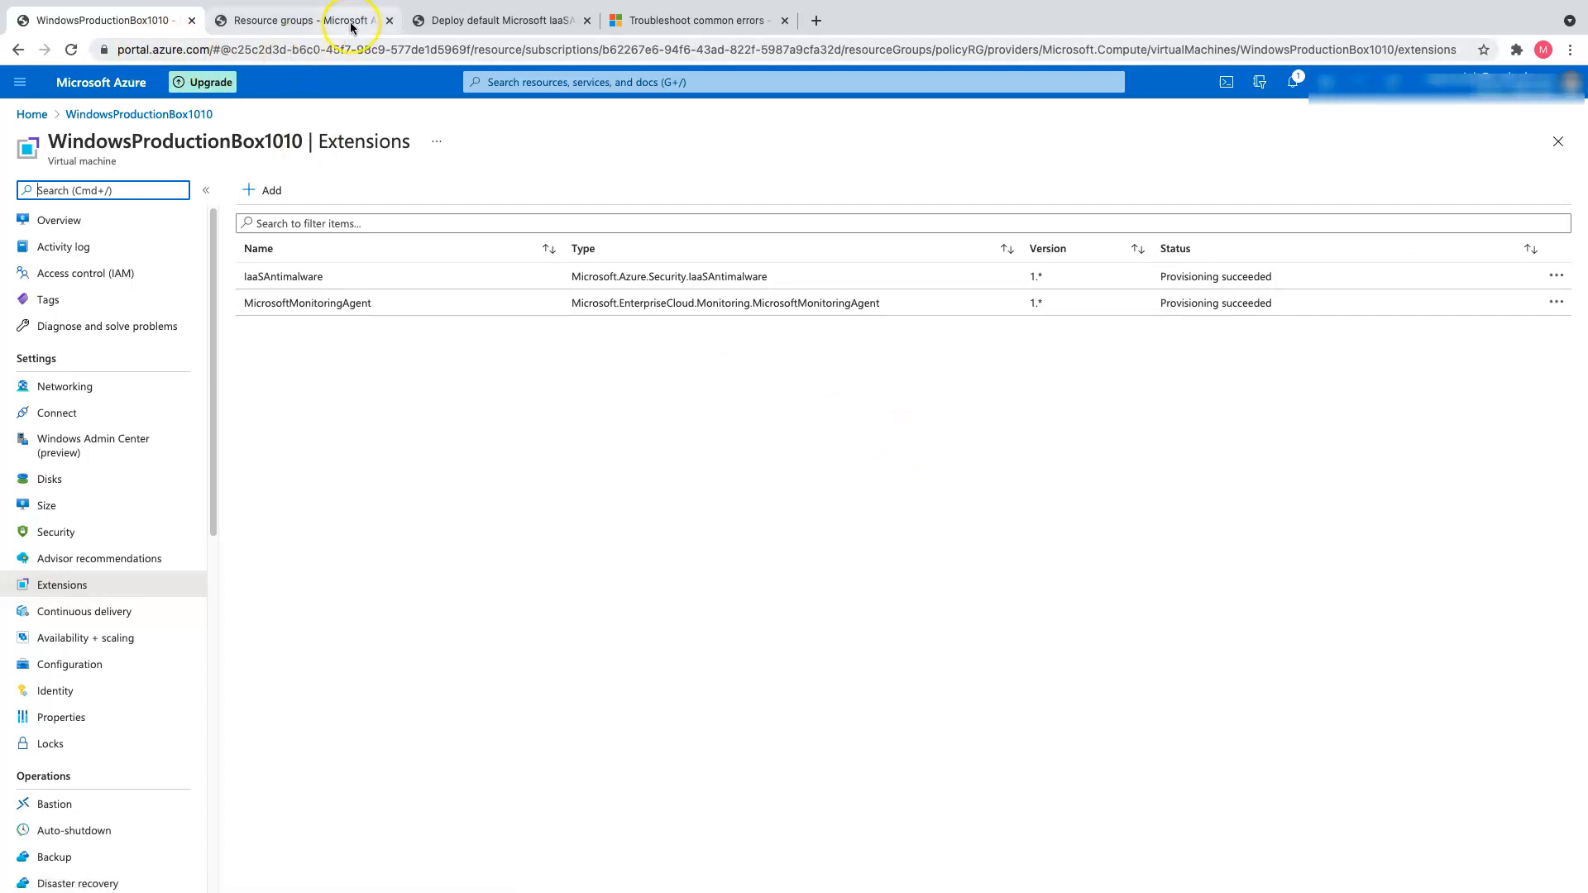
# Return to the Policy overview and open the compliance details of the "Add a tag to resource groups" assignment
pyautogui.click(277, 23)
pyautogui.click(424, 24)
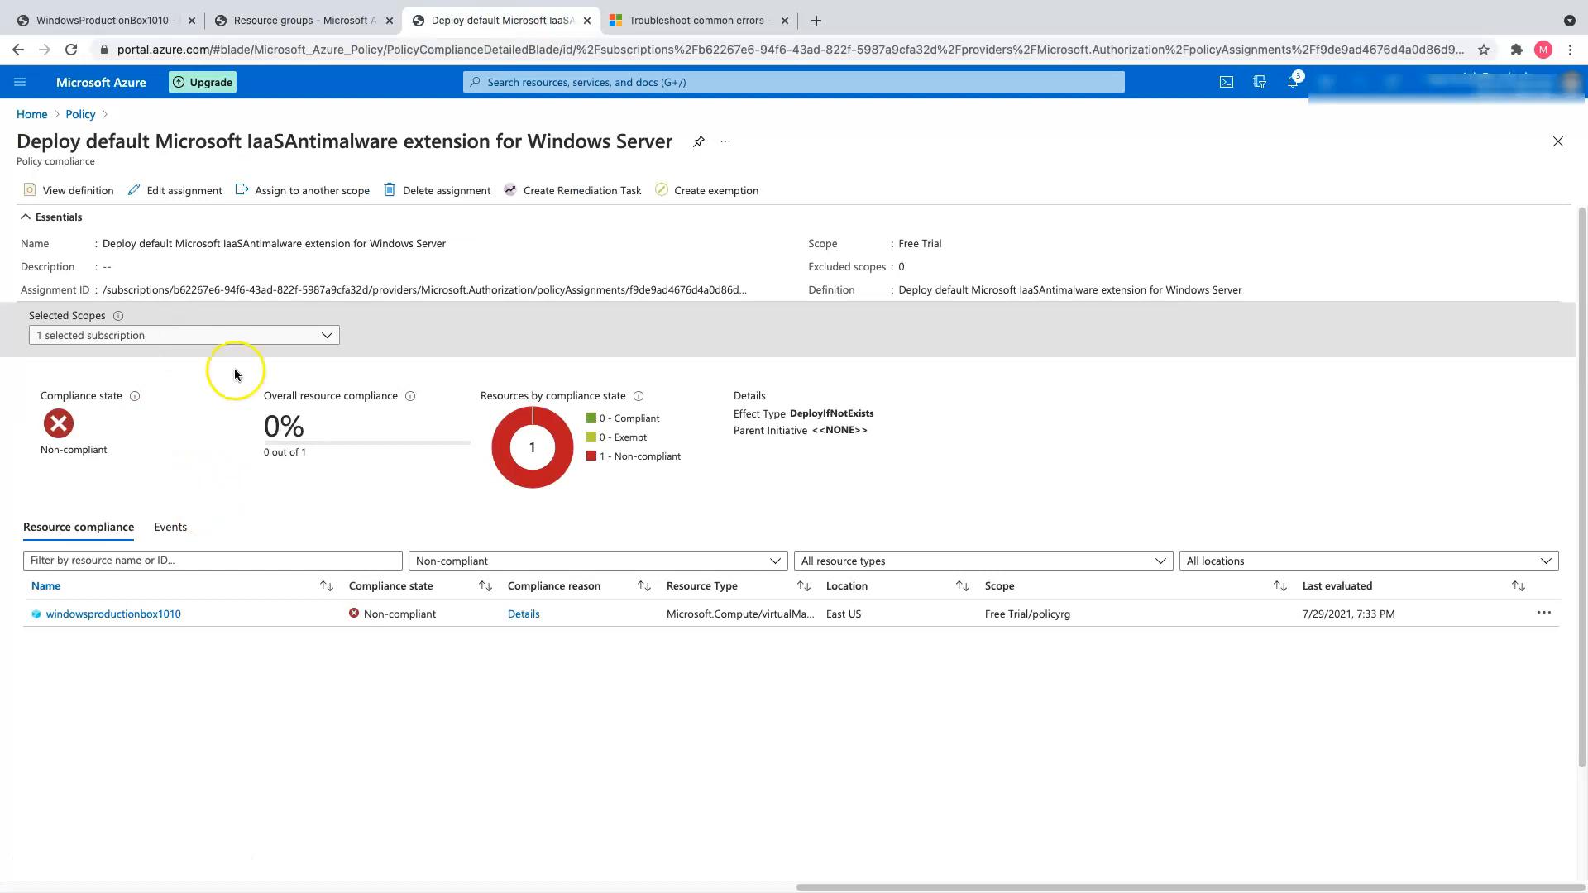
pyautogui.click(80, 114)
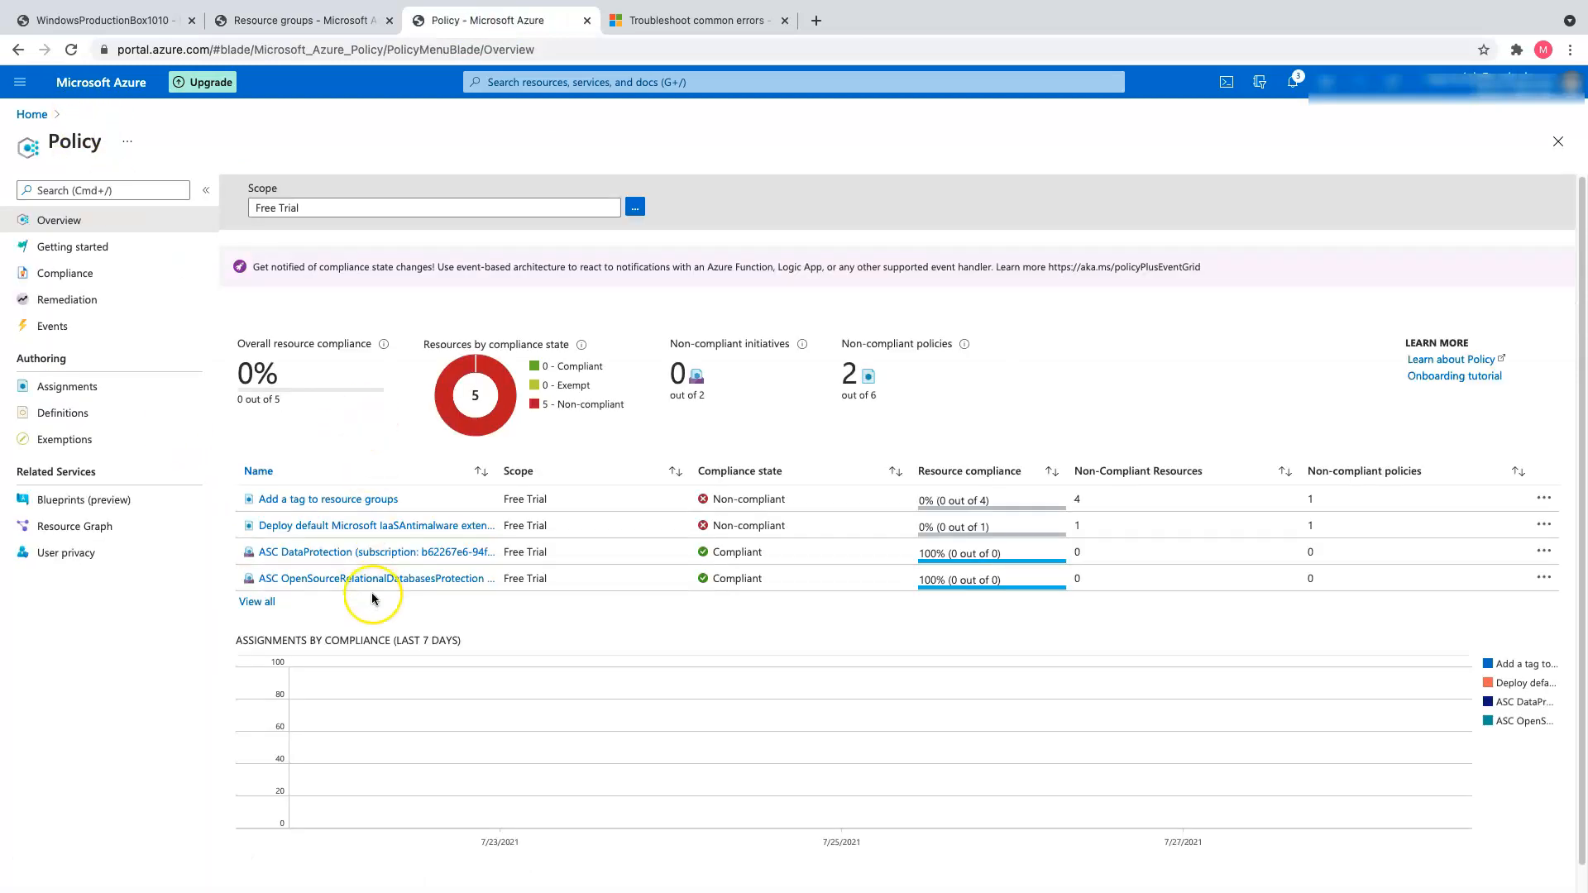
pyautogui.click(334, 501)
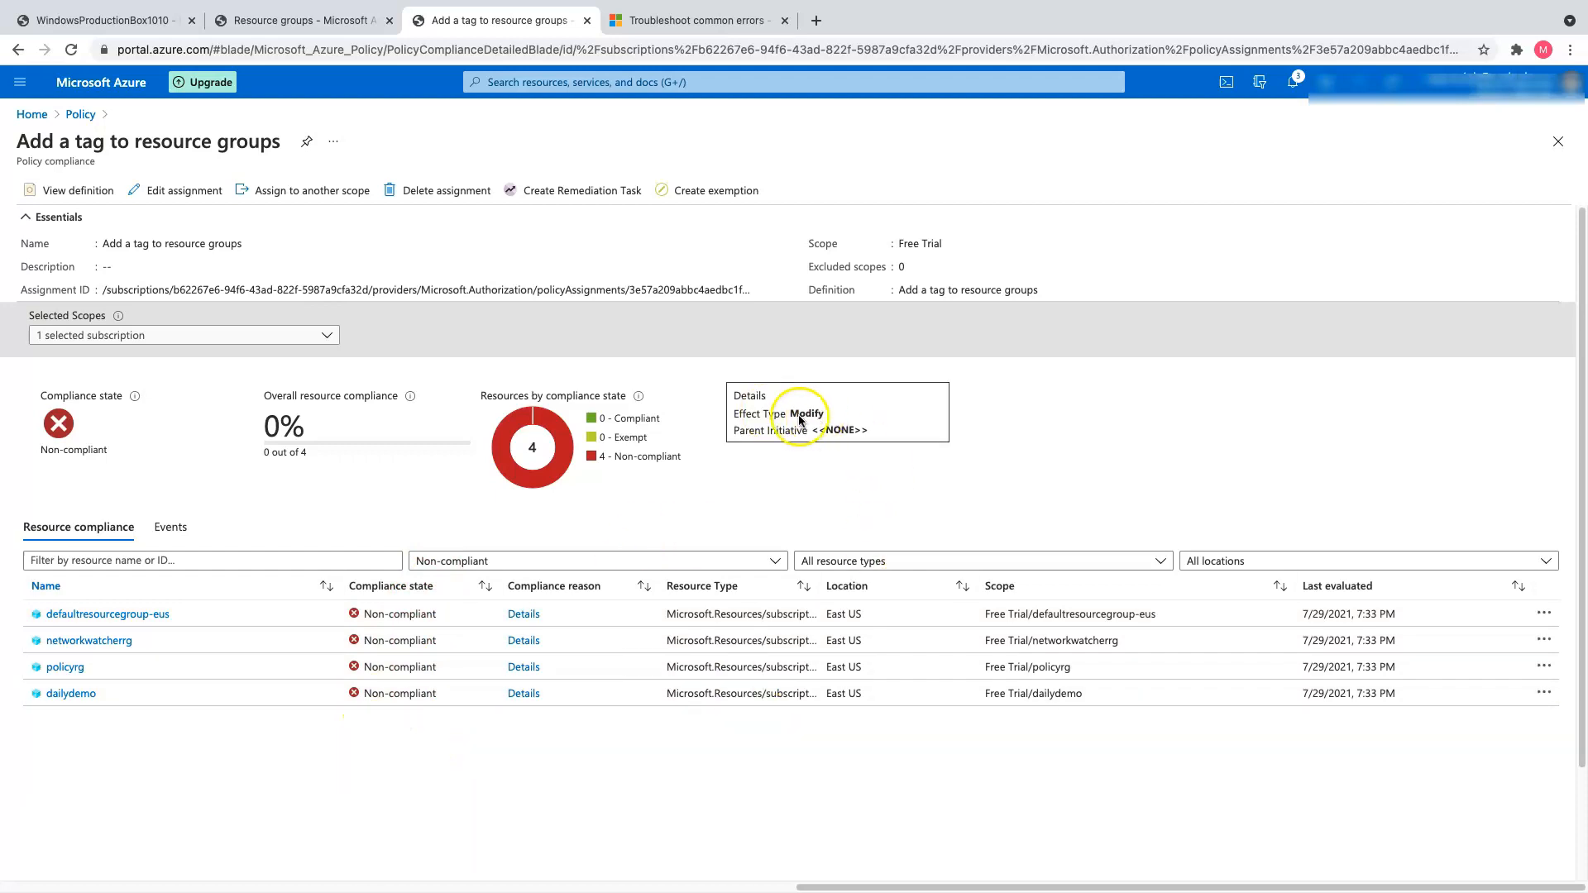
# Inspect the tags of the DailyDemo resource group and return to the portal home page
pyautogui.click(308, 25)
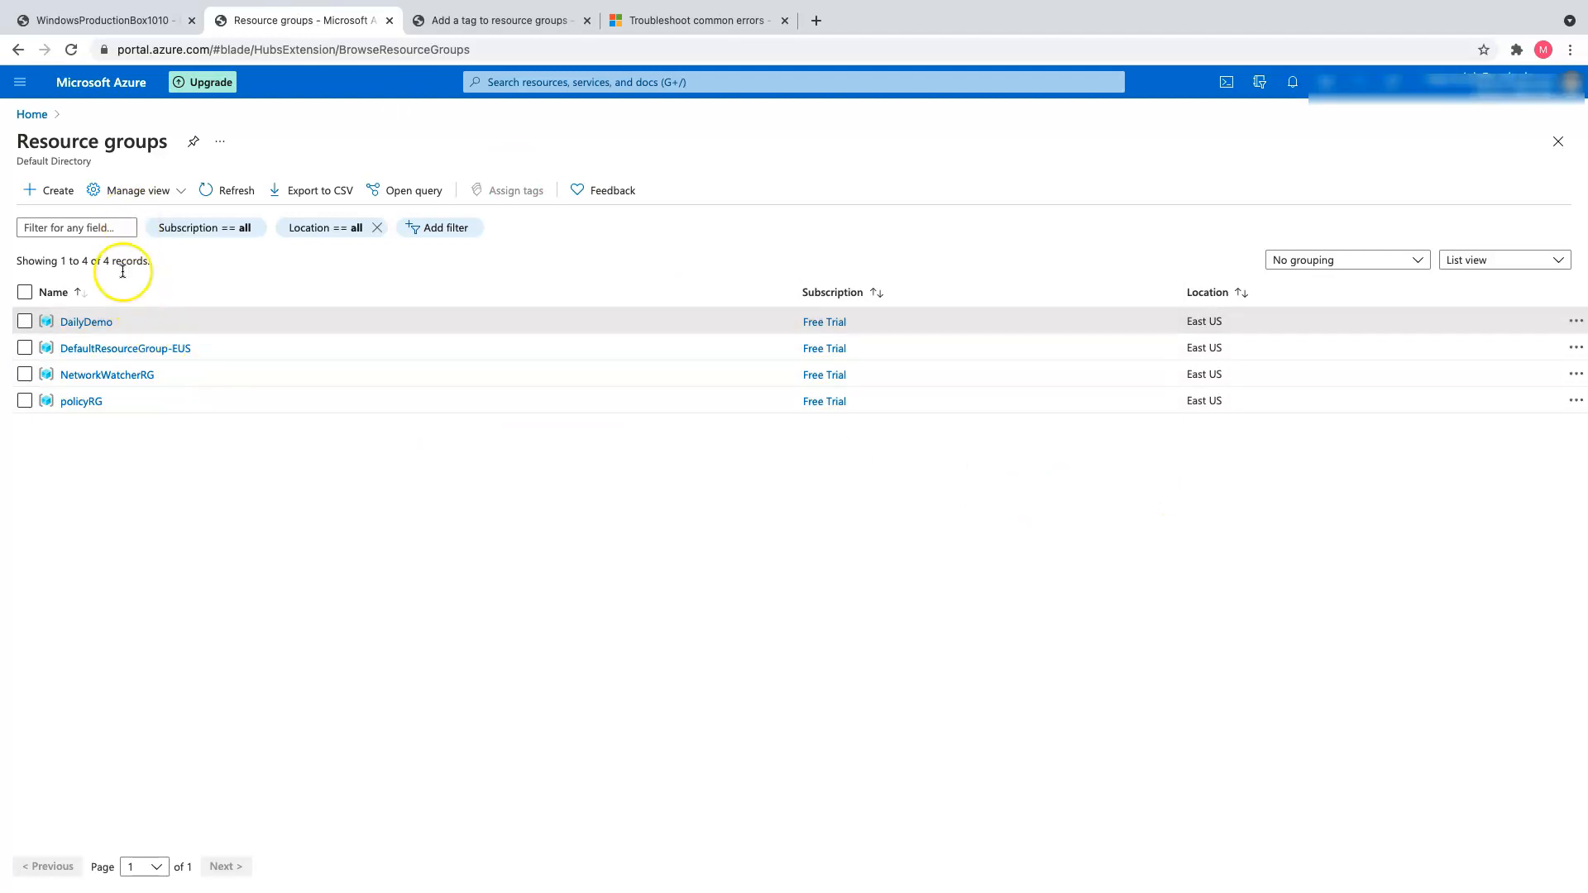
pyautogui.click(95, 322)
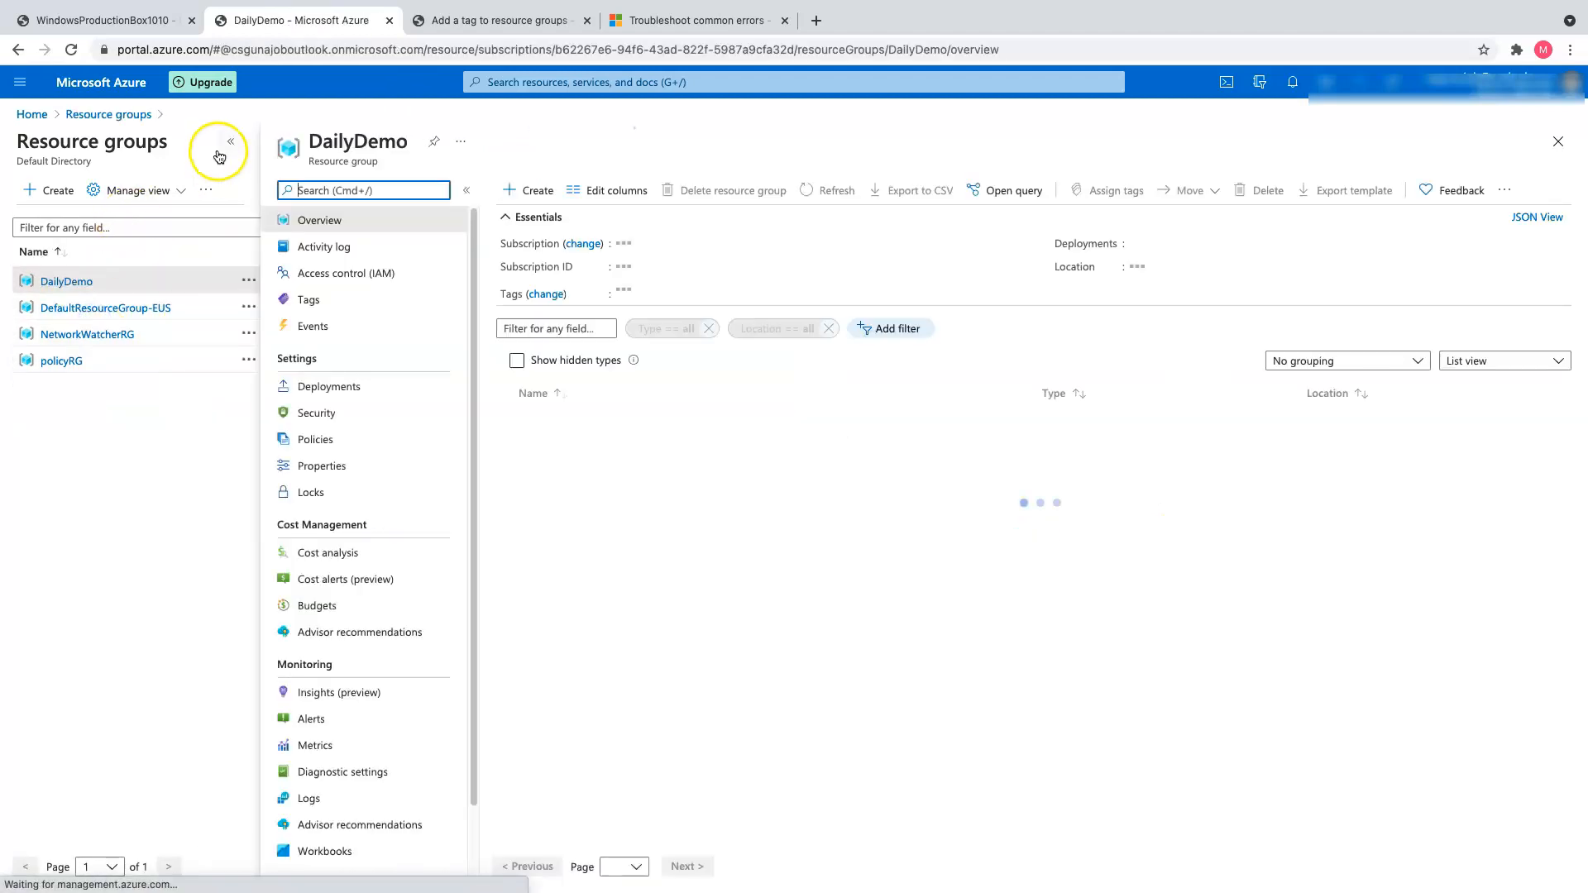
pyautogui.click(230, 142)
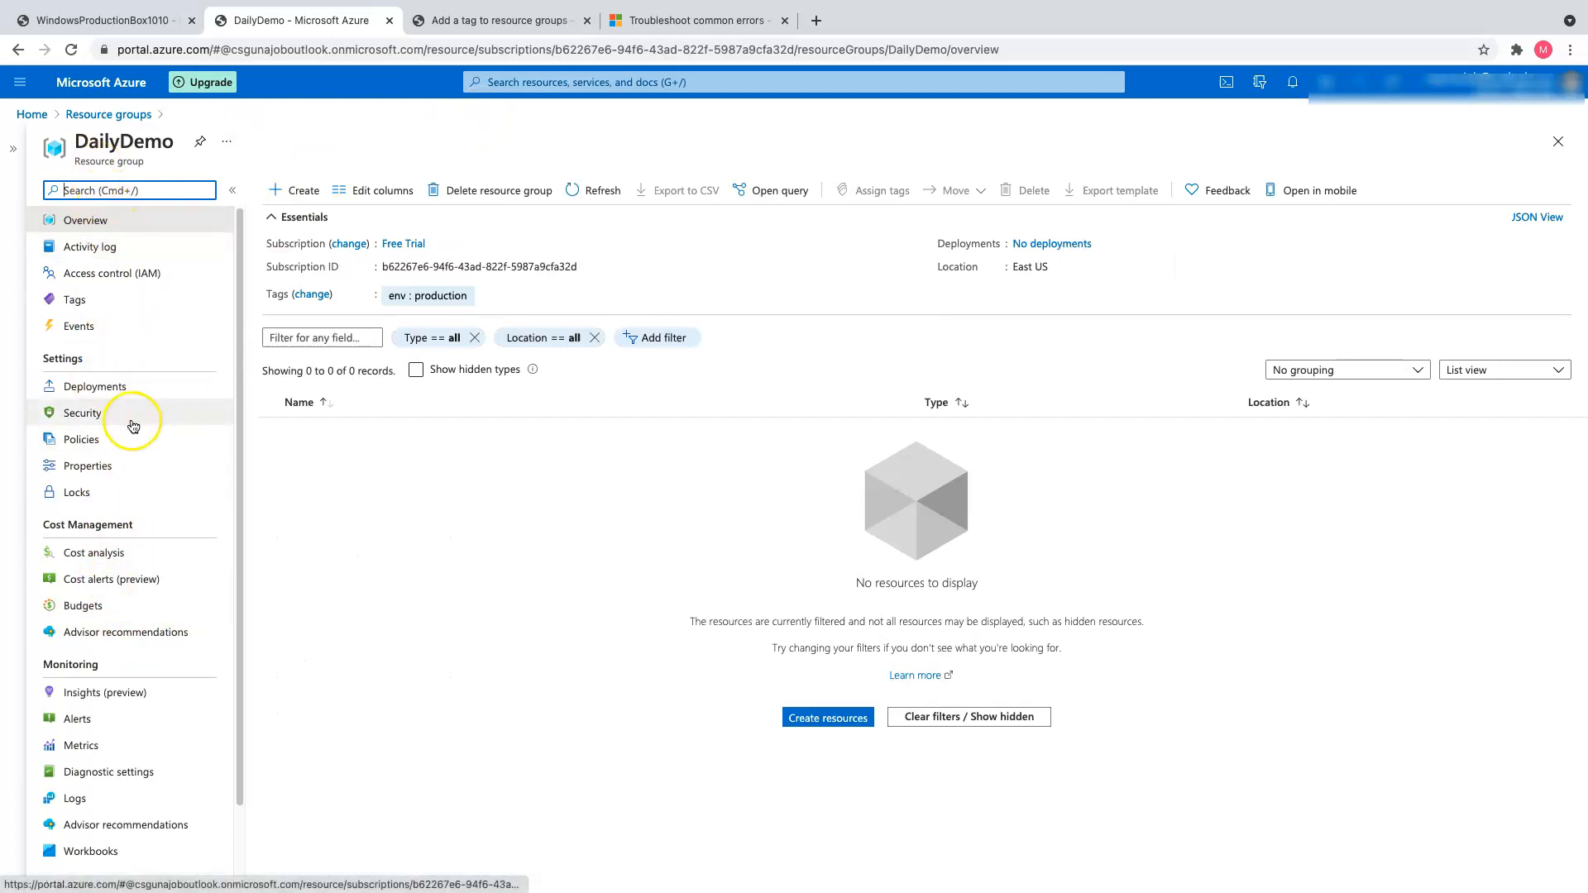
pyautogui.scroll(-2, 137, 414)
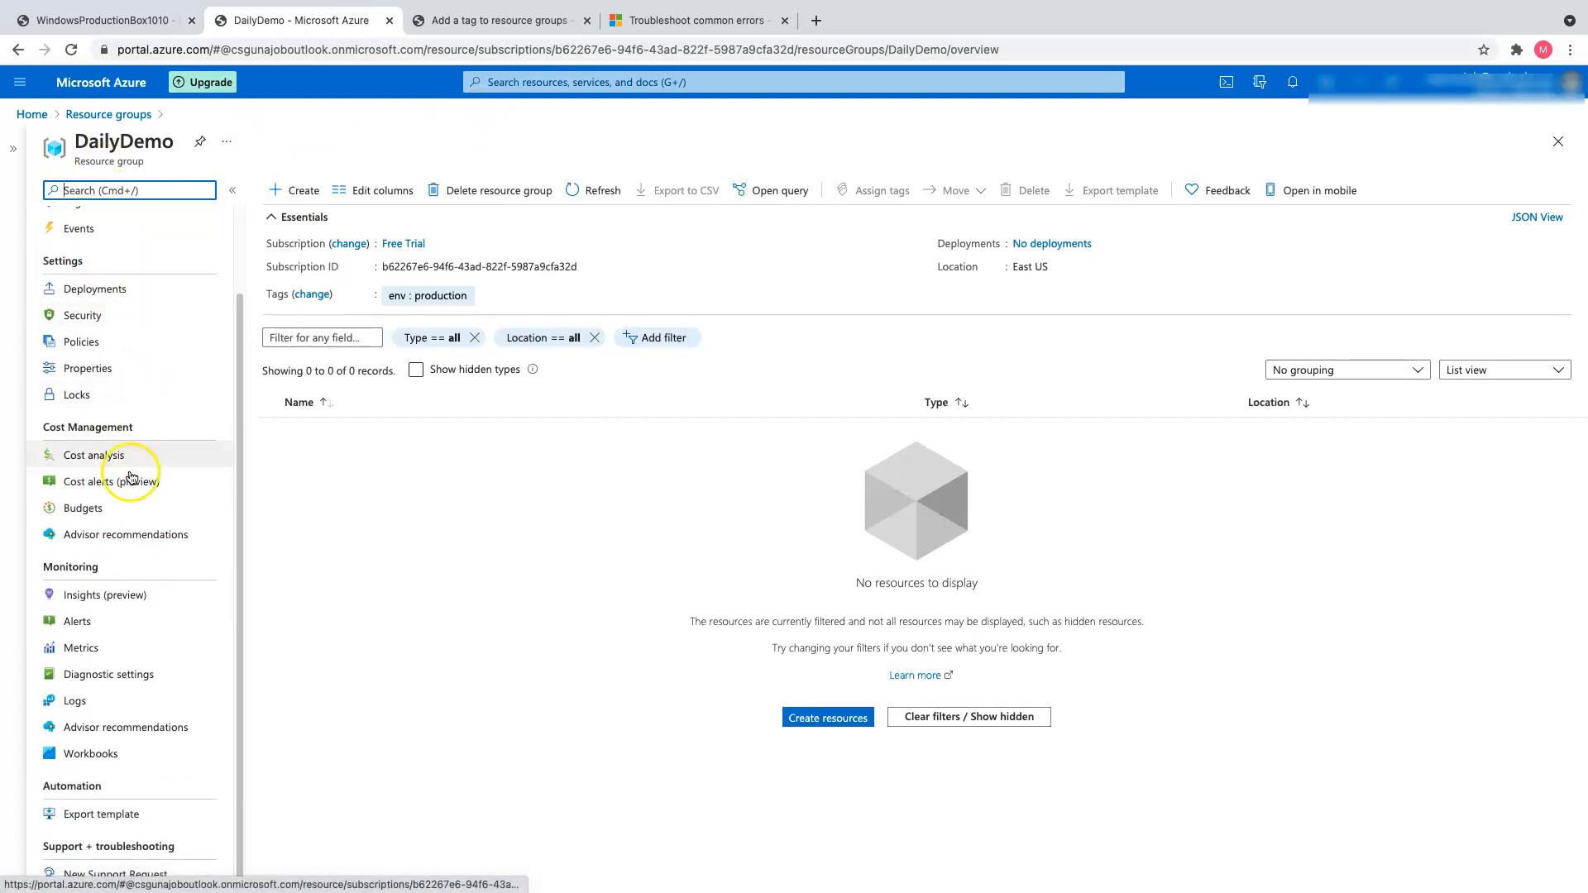
pyautogui.scroll(2, 128, 463)
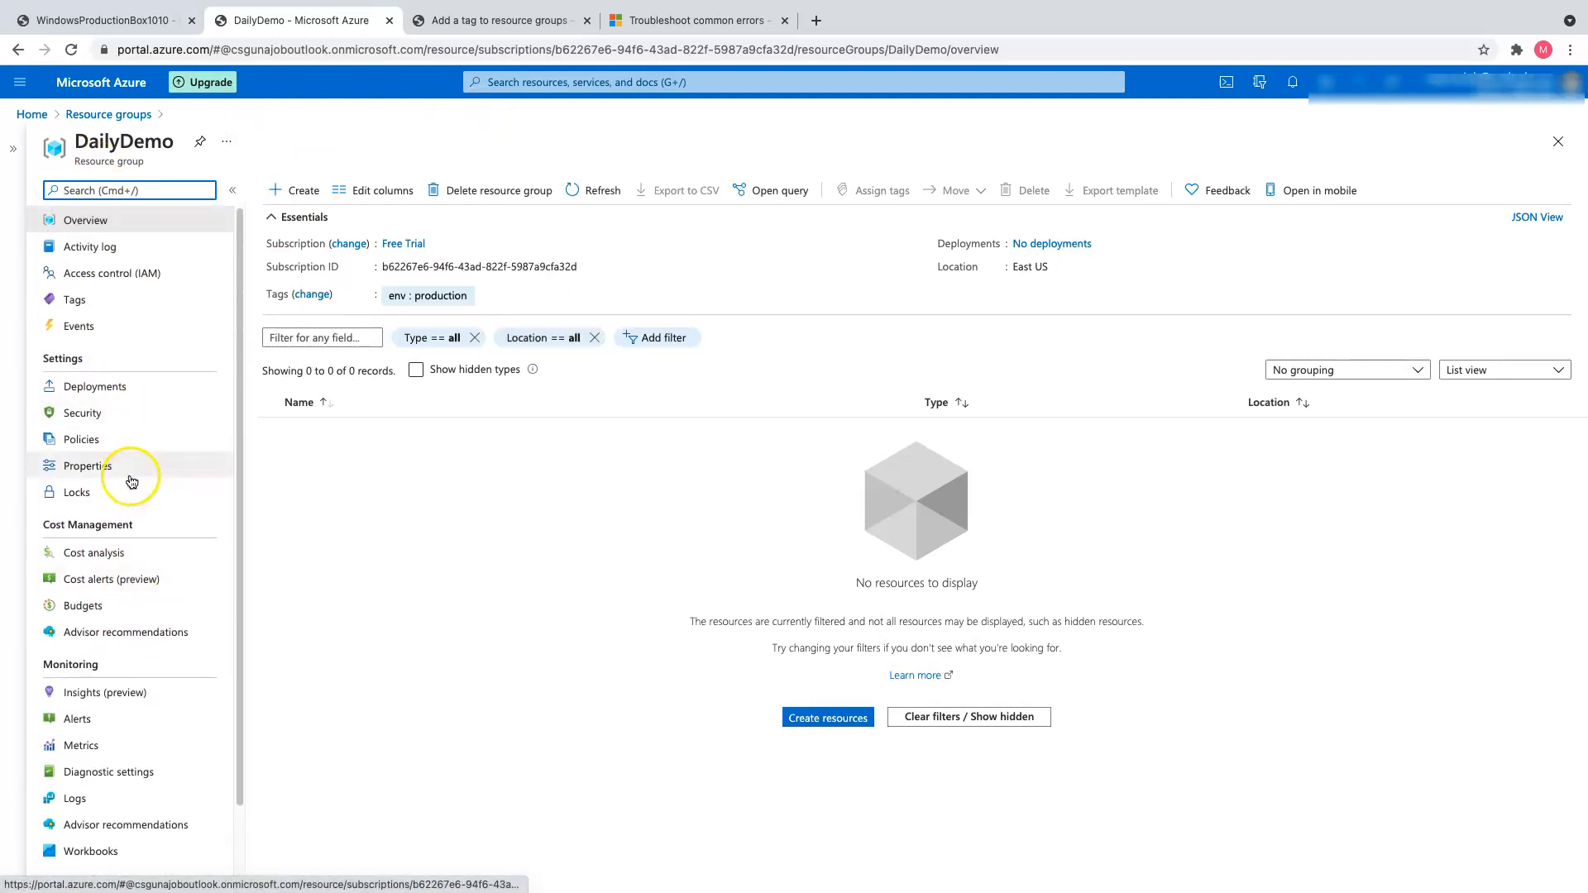
pyautogui.click(91, 304)
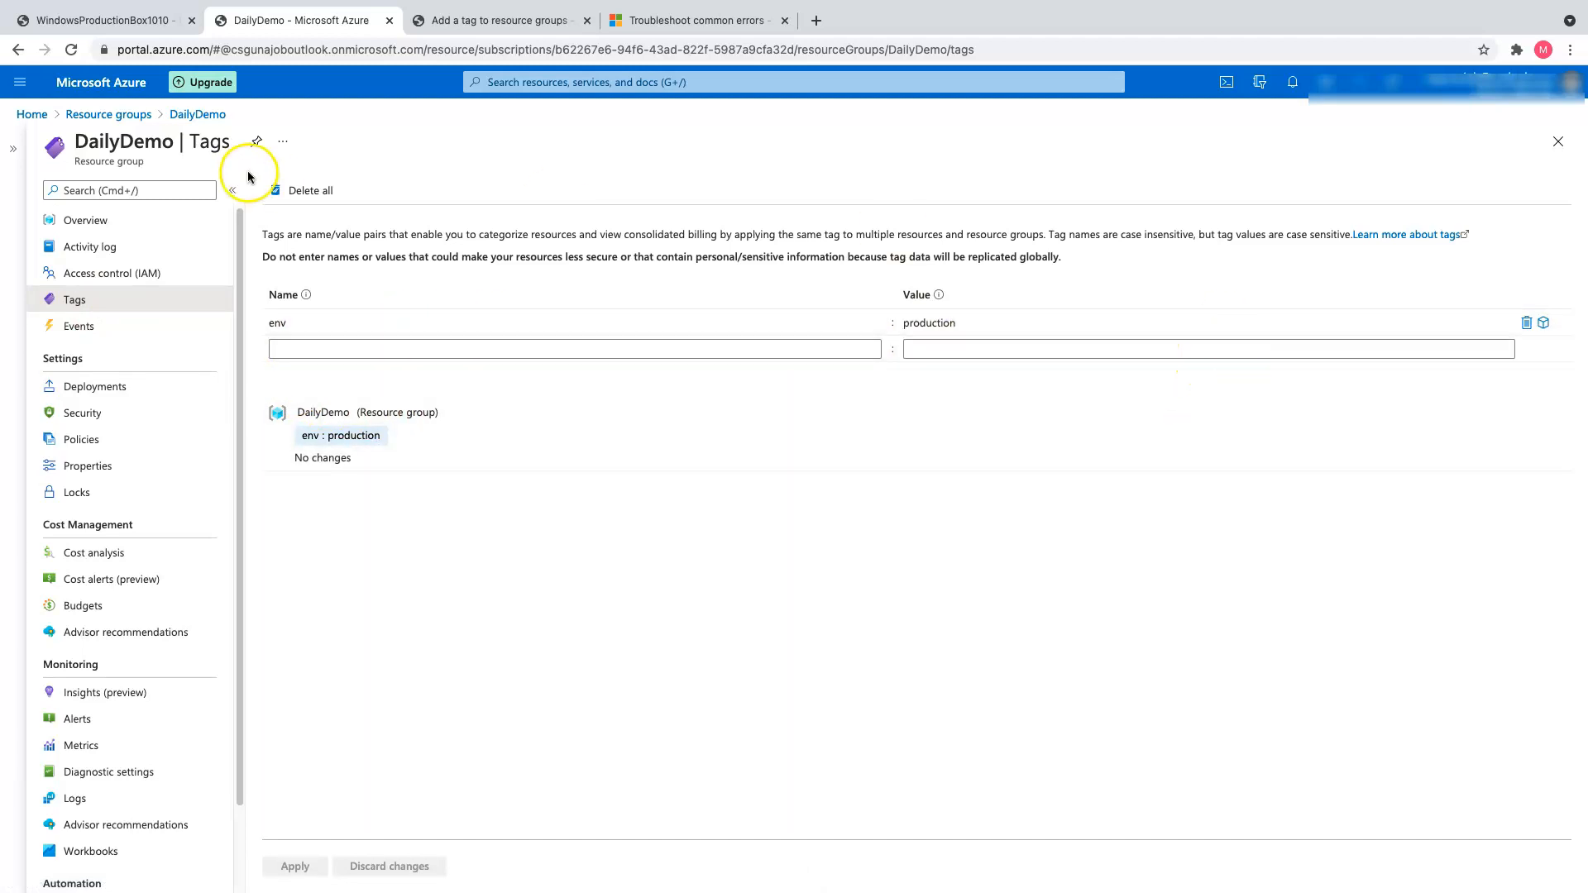
pyautogui.click(32, 114)
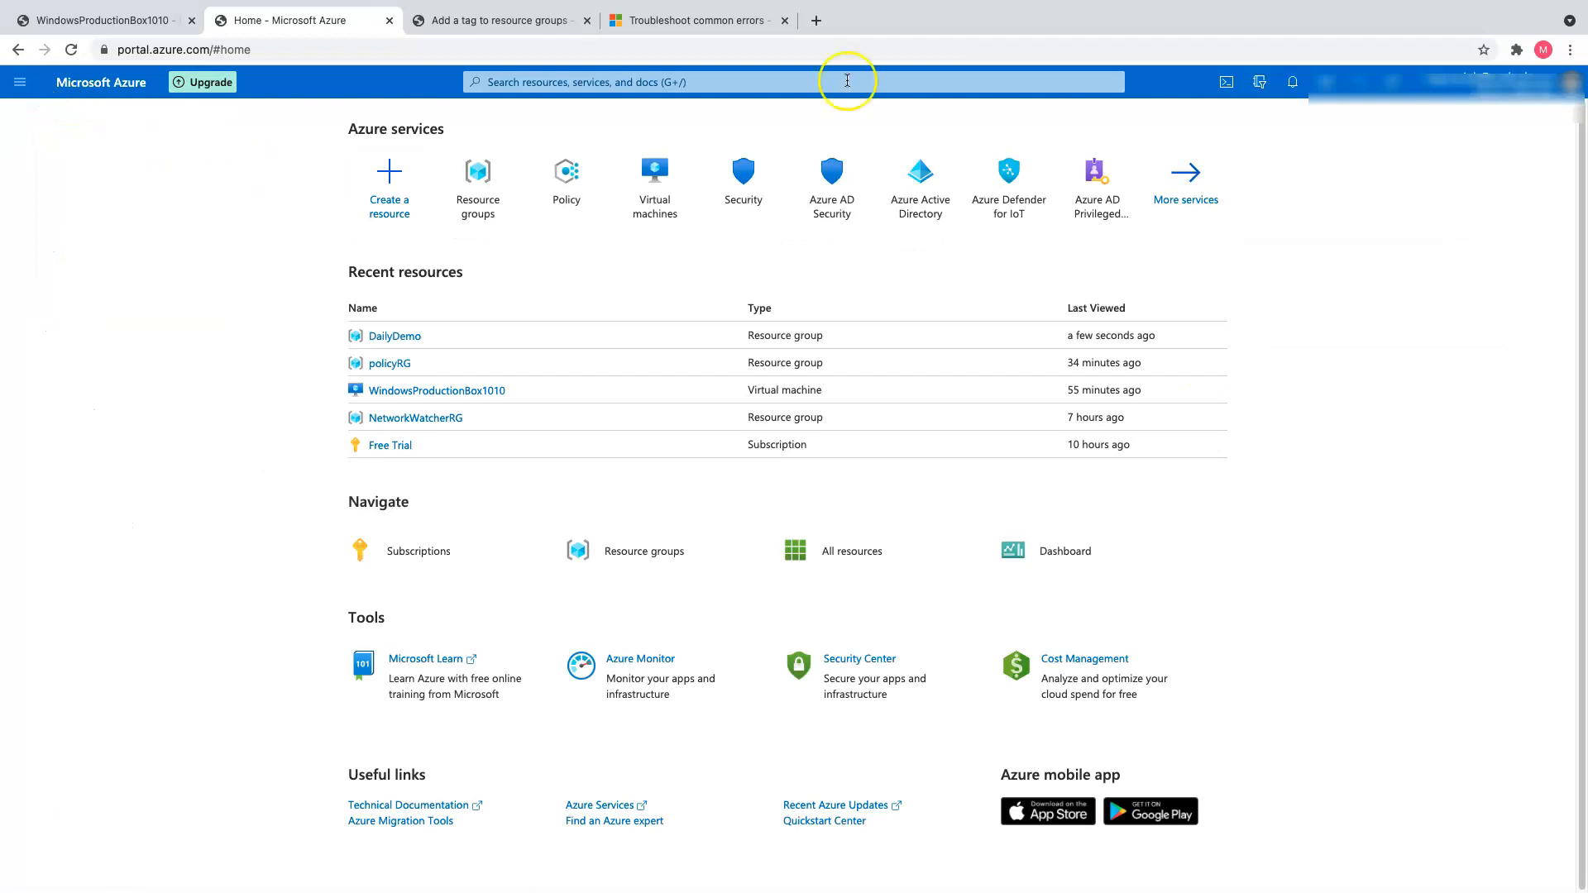
# View the available actions for the "Add a tag to resource groups" assignment in the Policy overview, and return to the portal home page
pyautogui.click(516, 21)
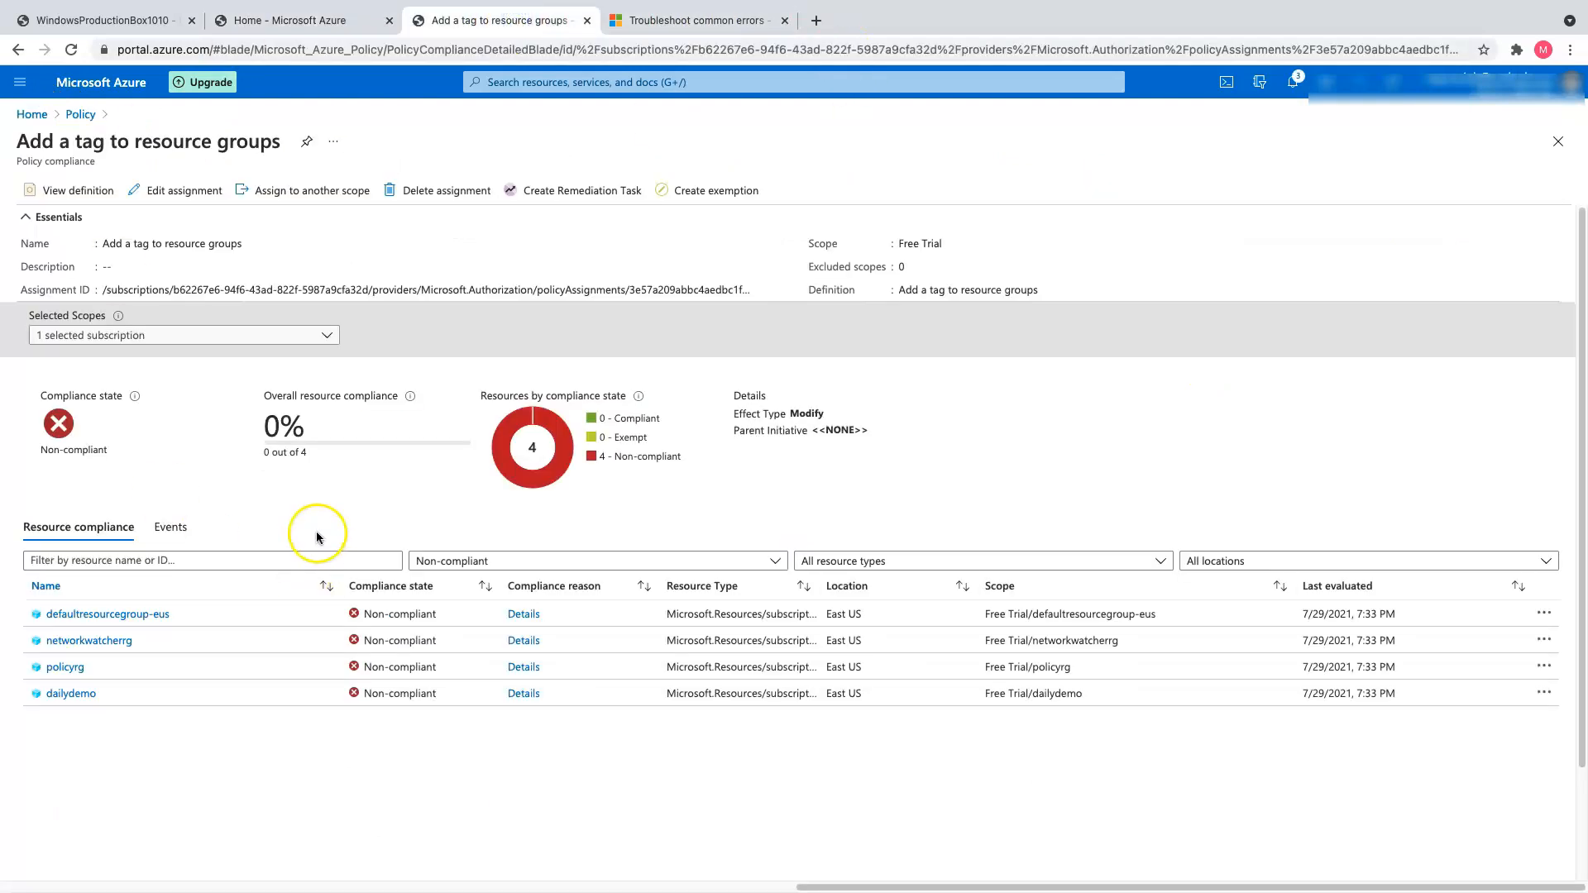
pyautogui.click(79, 115)
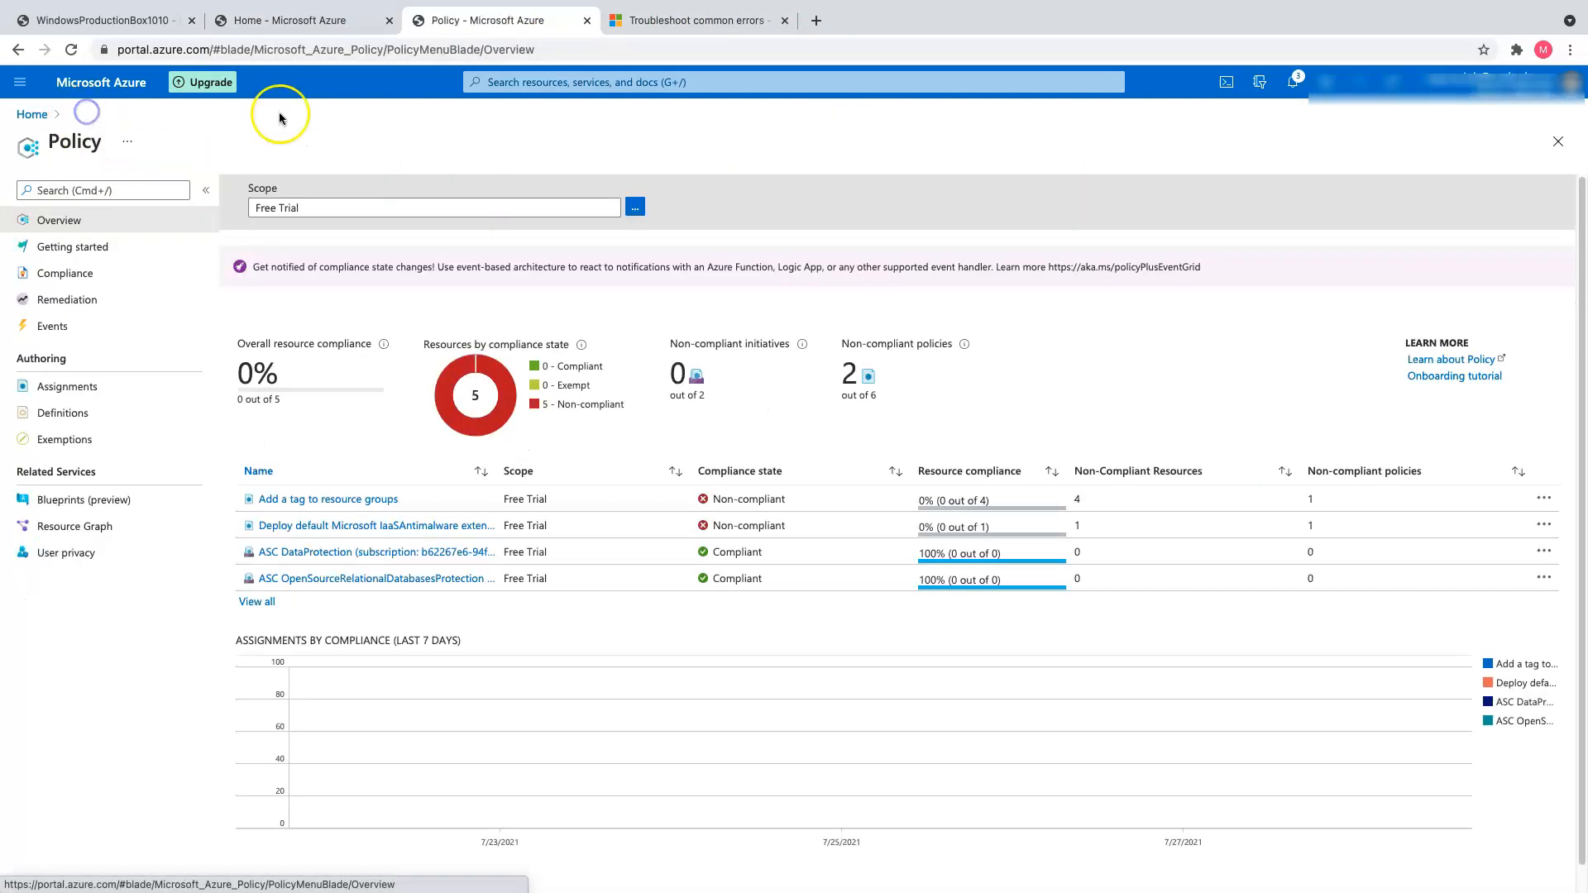
pyautogui.click(1543, 500)
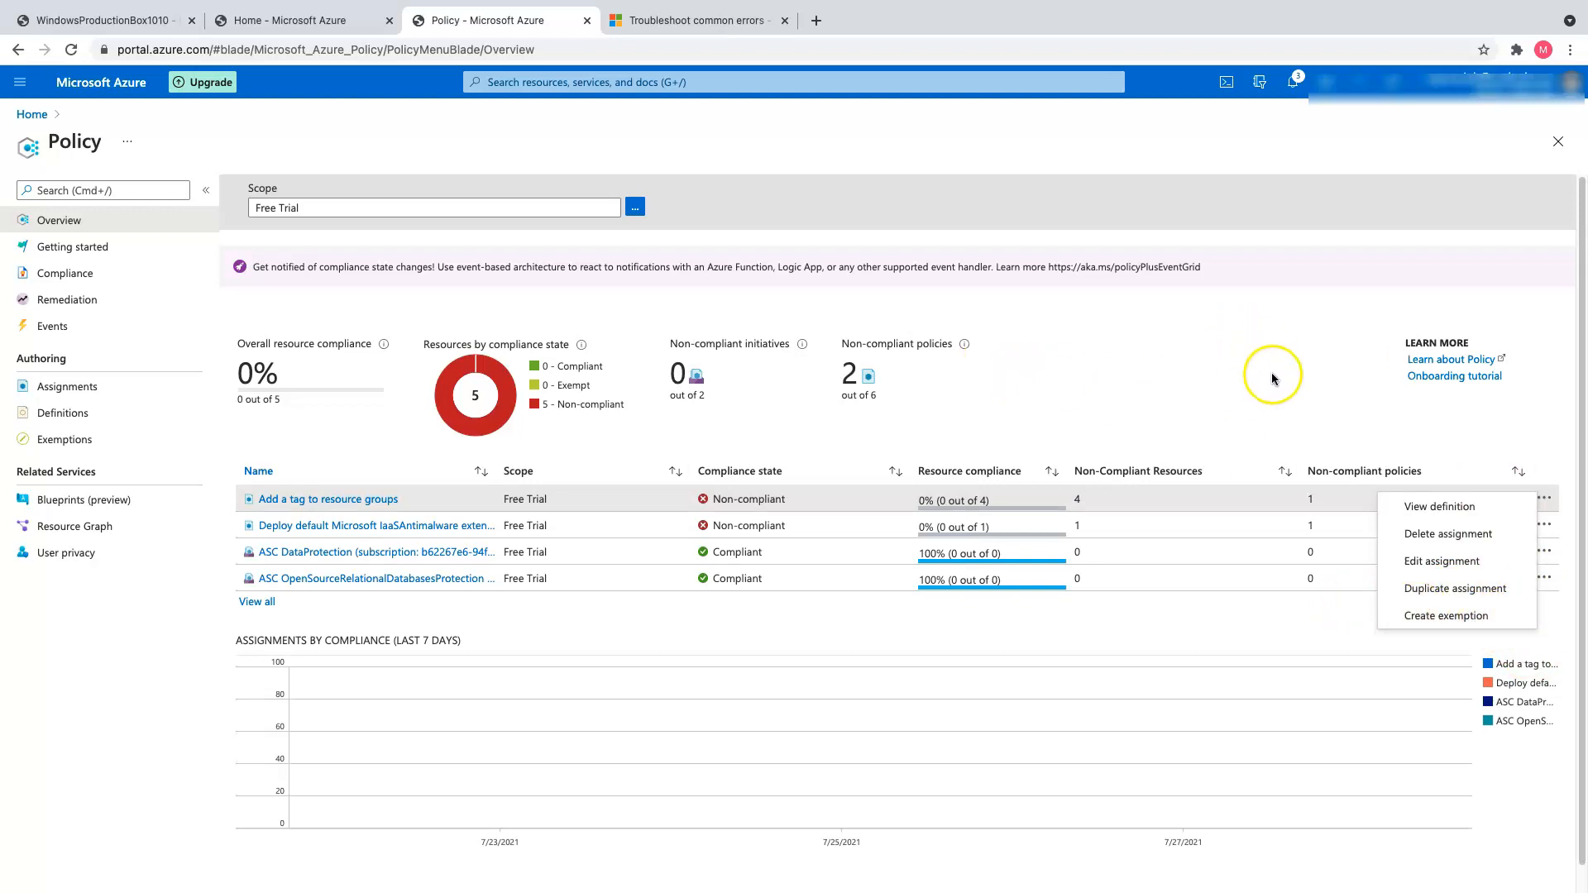
pyautogui.click(32, 114)
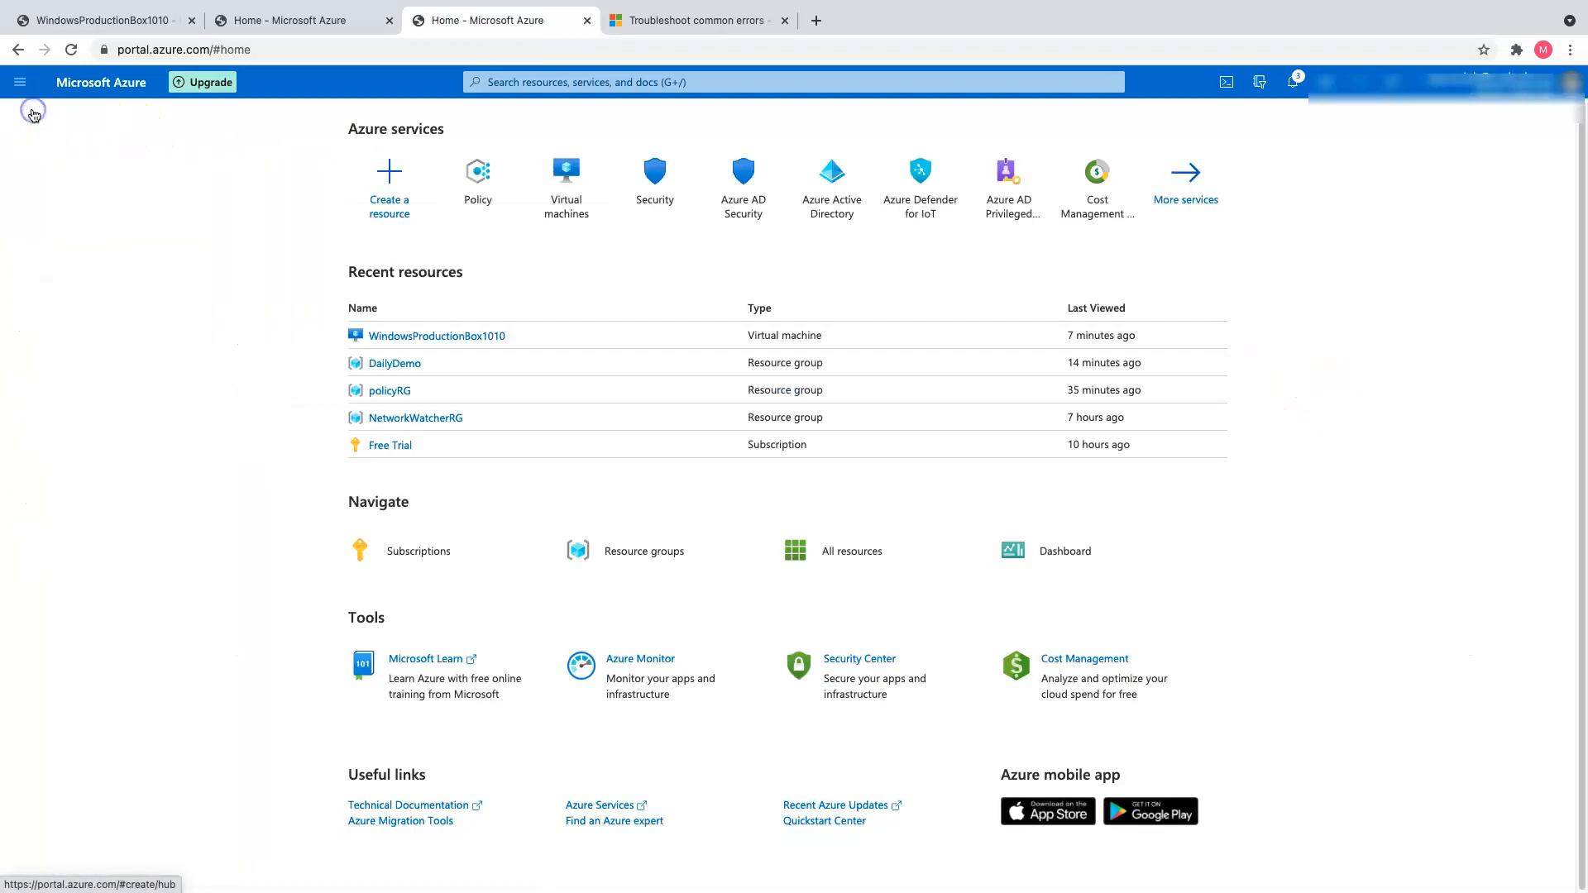